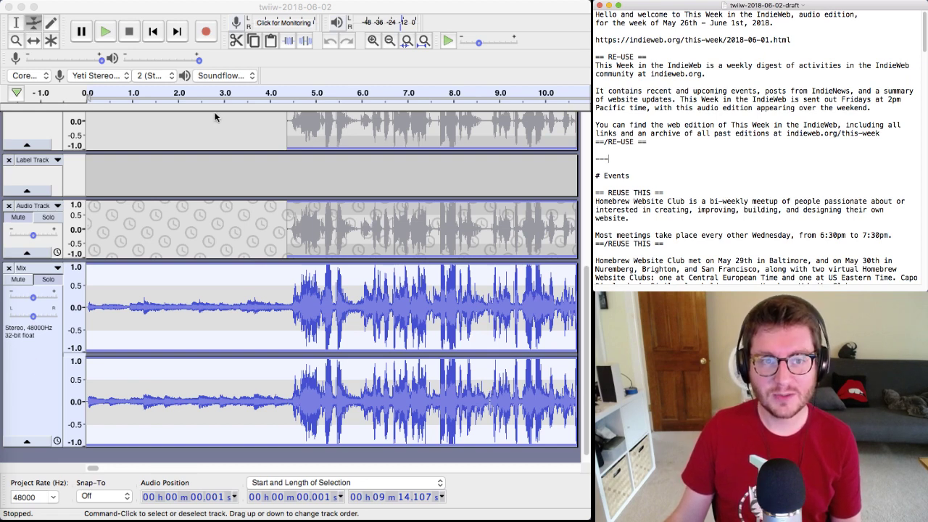
# - Delete the Mix track and the mono audio track below the label track
pyautogui.click(158, 10)
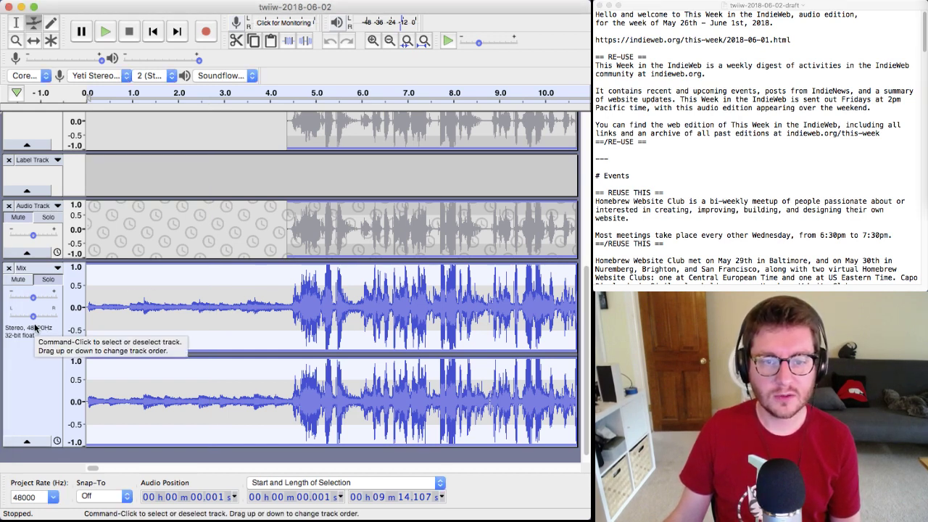
pyautogui.click(21, 280)
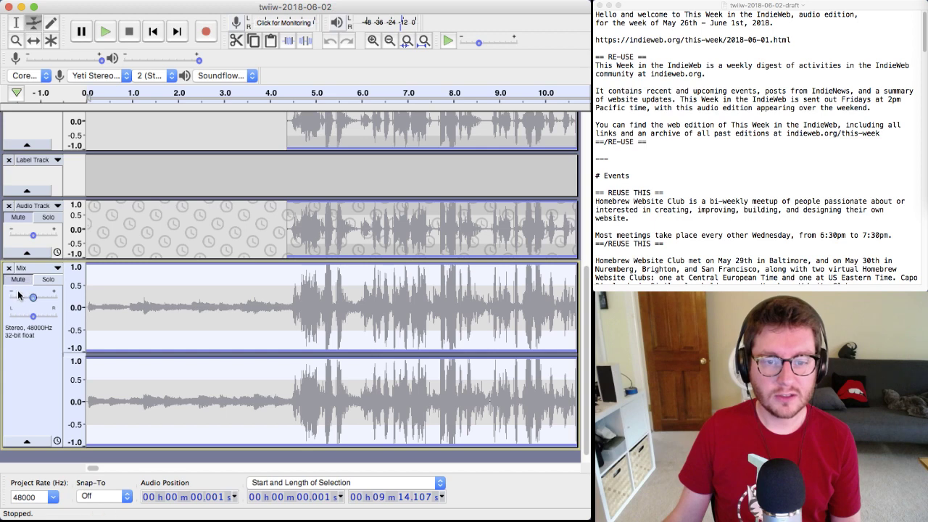
pyautogui.click(12, 279)
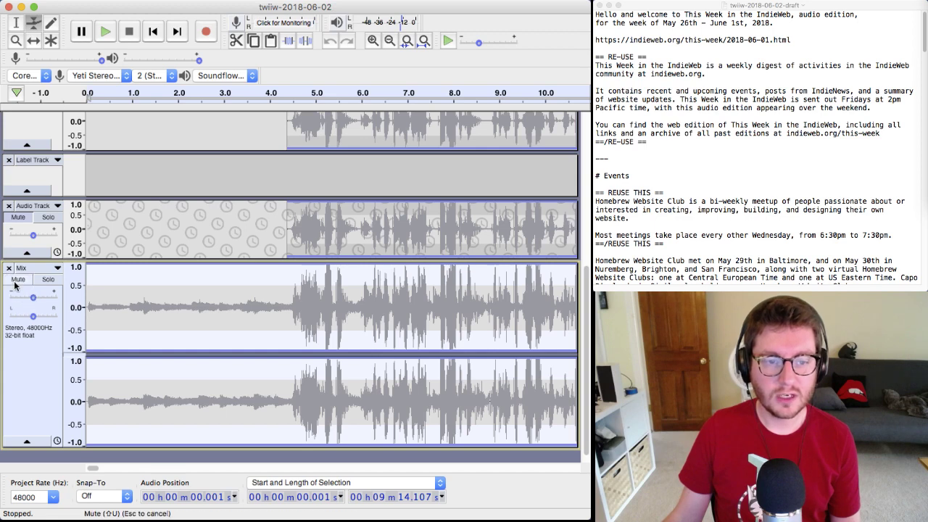
pyautogui.click(47, 285)
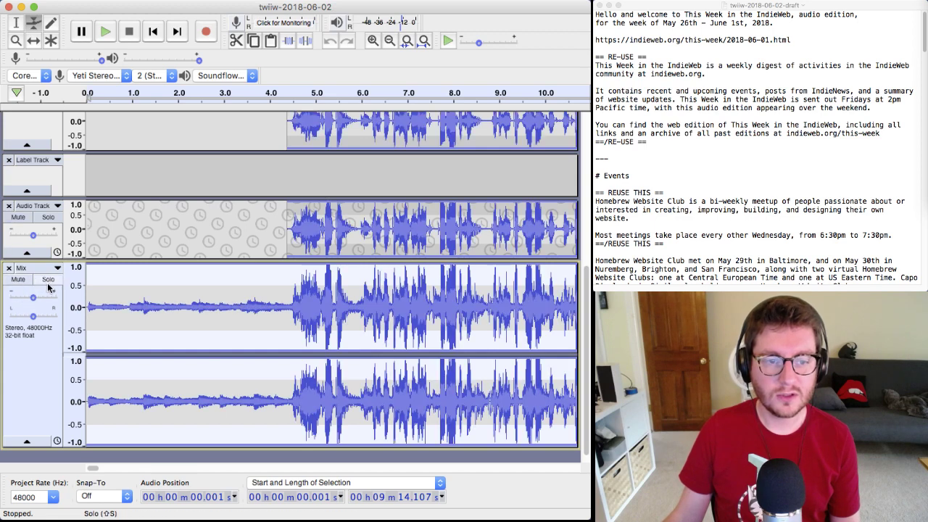
pyautogui.click(8, 269)
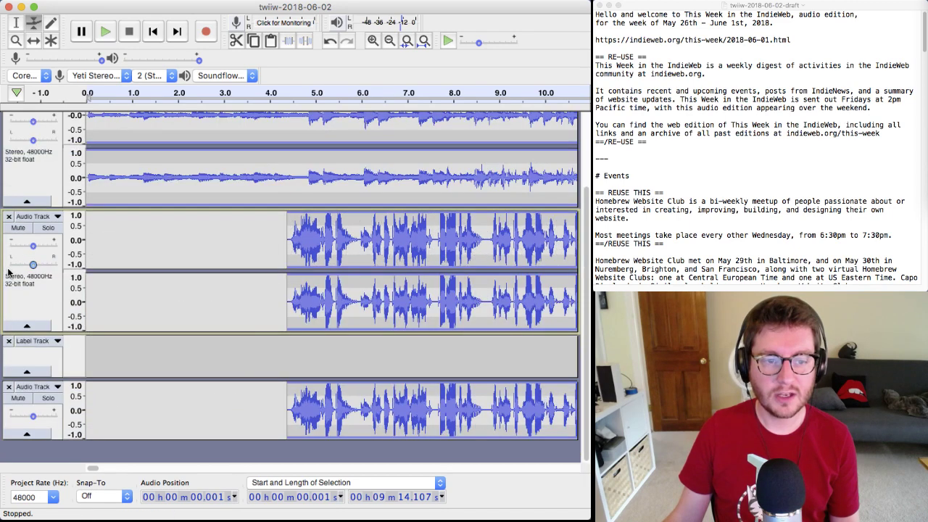
pyautogui.click(9, 387)
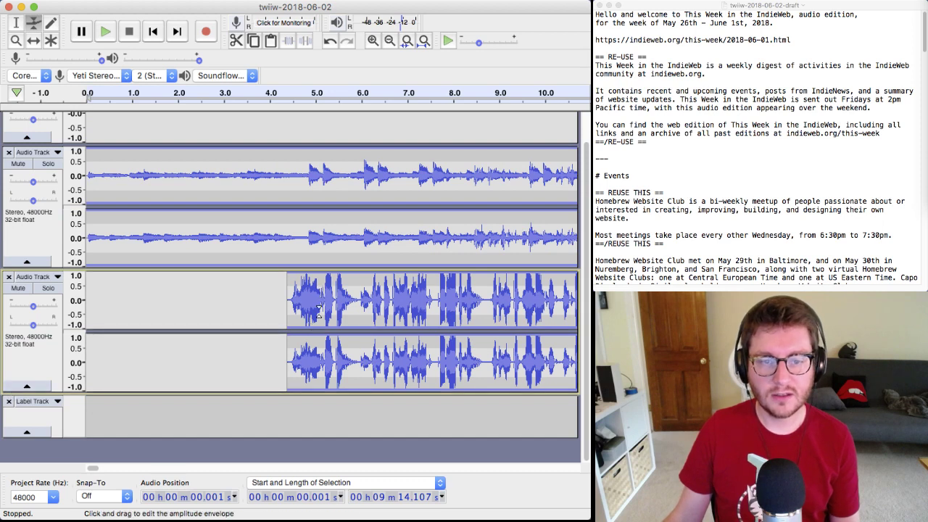
# - Select the first voice clip in the stereo narration track and play it back
pyautogui.click(16, 23)
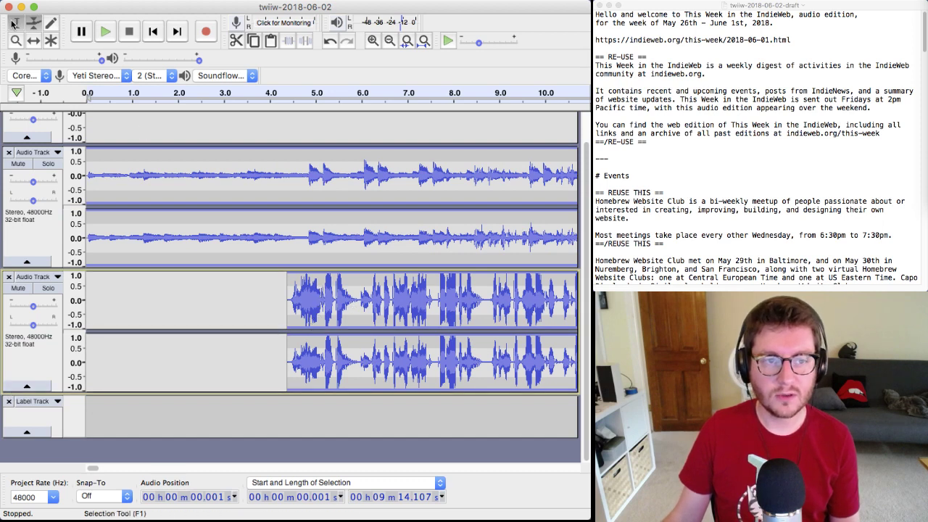
pyautogui.doubleClick(339, 293)
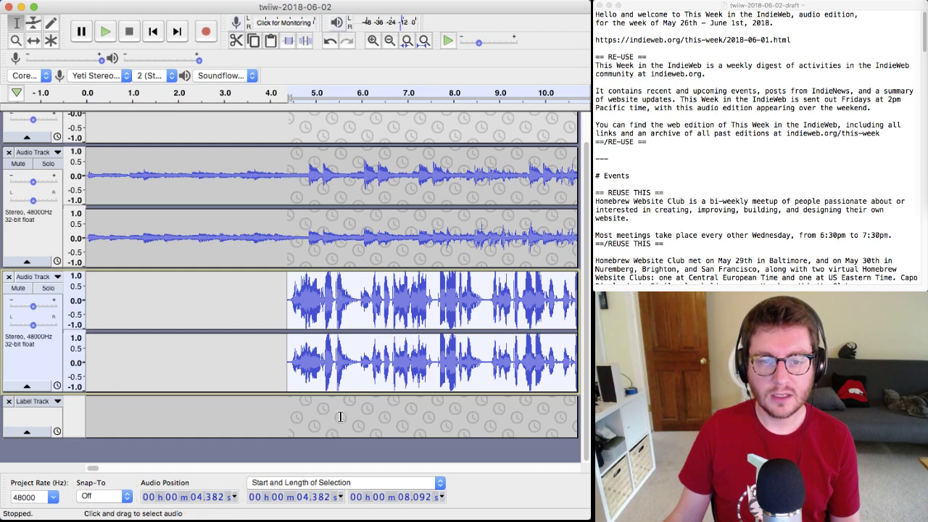
pyautogui.press('space')
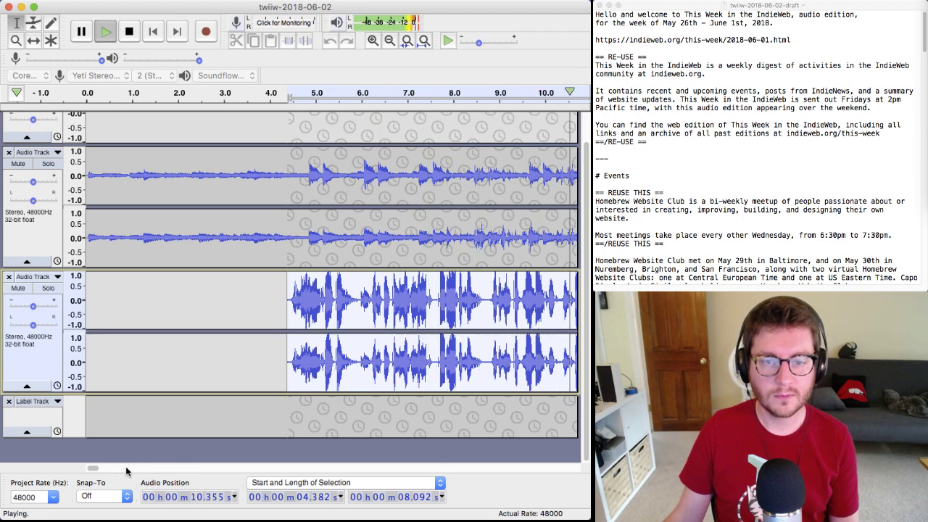
pyautogui.press('space')
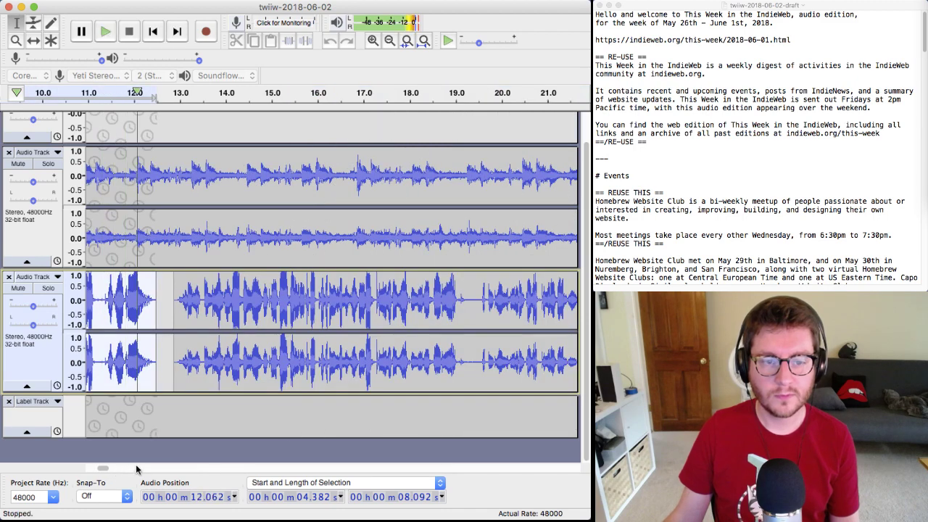
pyautogui.moveTo(105, 468); pyautogui.dragTo(97, 468)
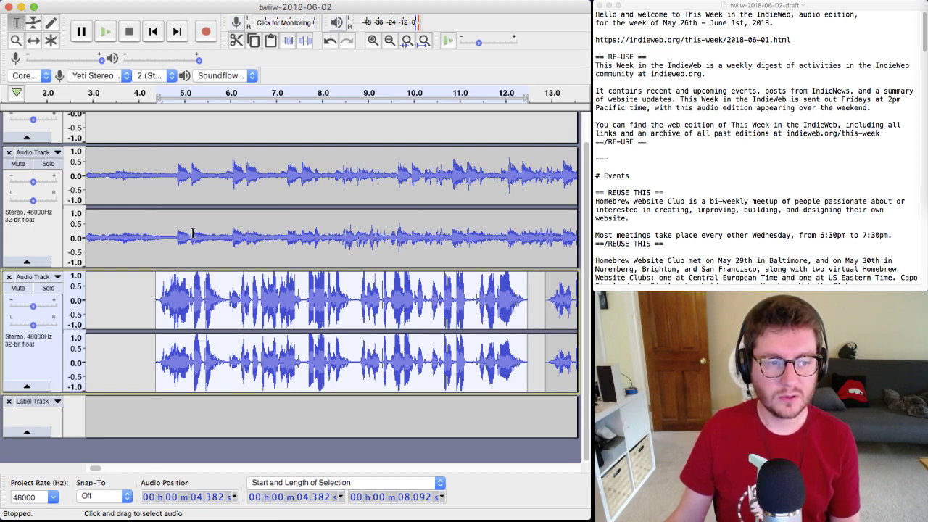
# - Record a new take of the spoken introduction in a new project
pyautogui.press('super+n')
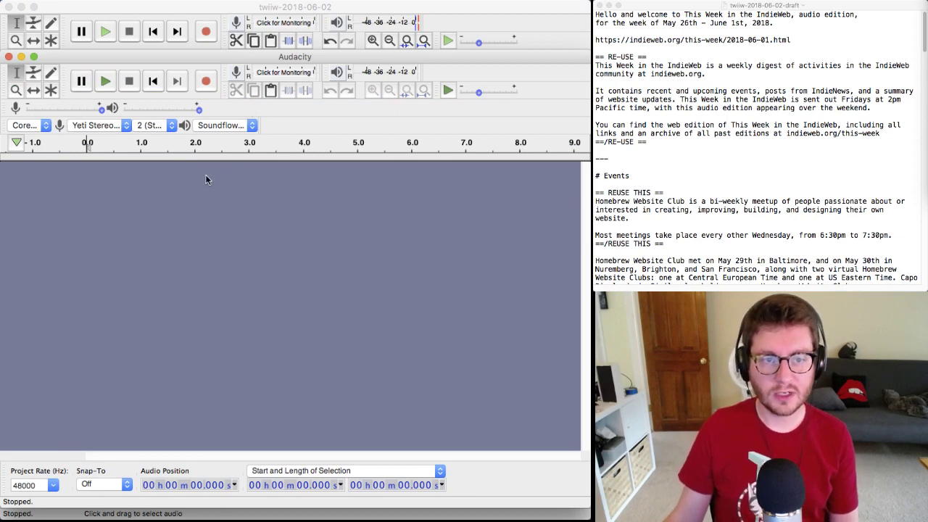
pyautogui.click(204, 82)
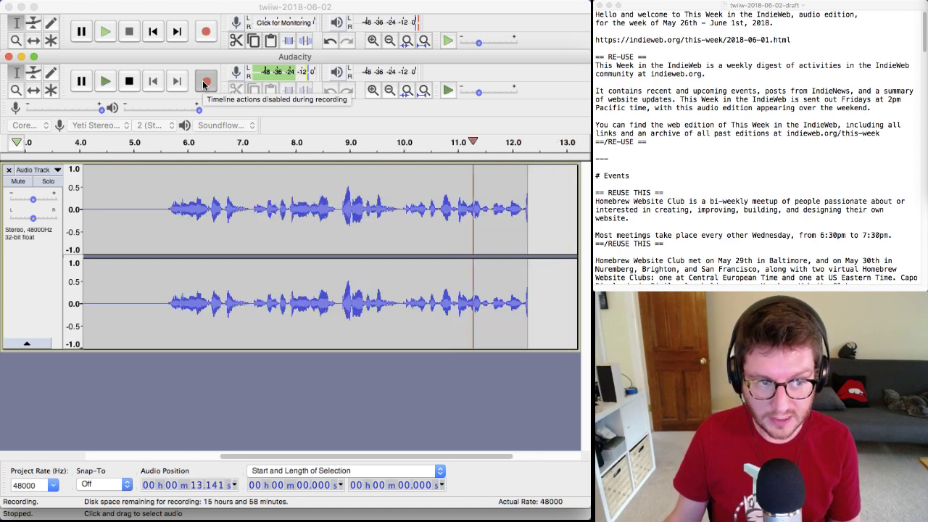
pyautogui.click(128, 82)
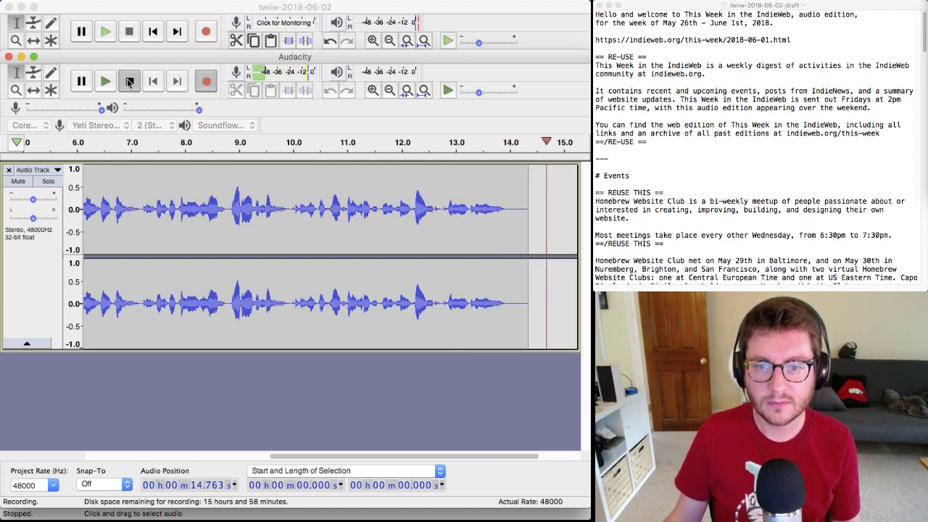
# - Capture a noise profile for Noise Reduction from about 5.6 s of silence before the speech, and delete that silence
pyautogui.press('Home')
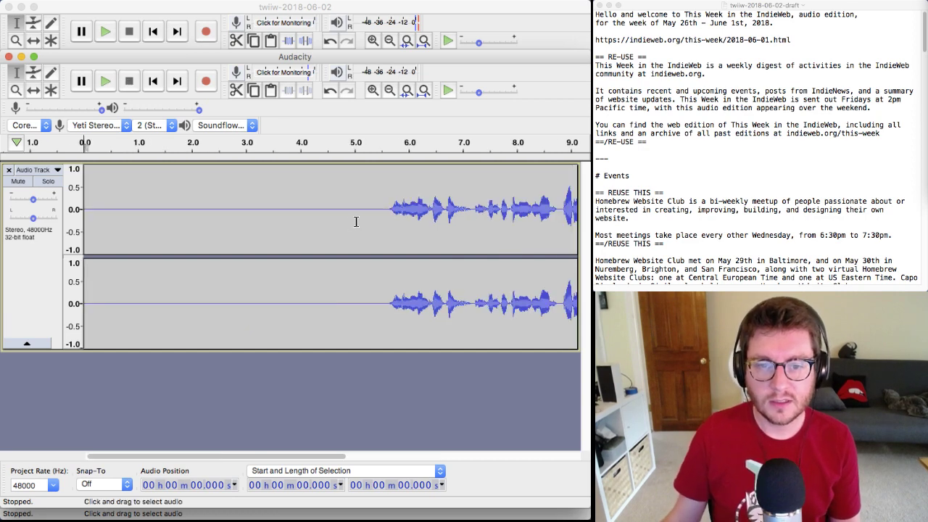
pyautogui.click(384, 221)
pyautogui.hotkey('shift', 'Home')
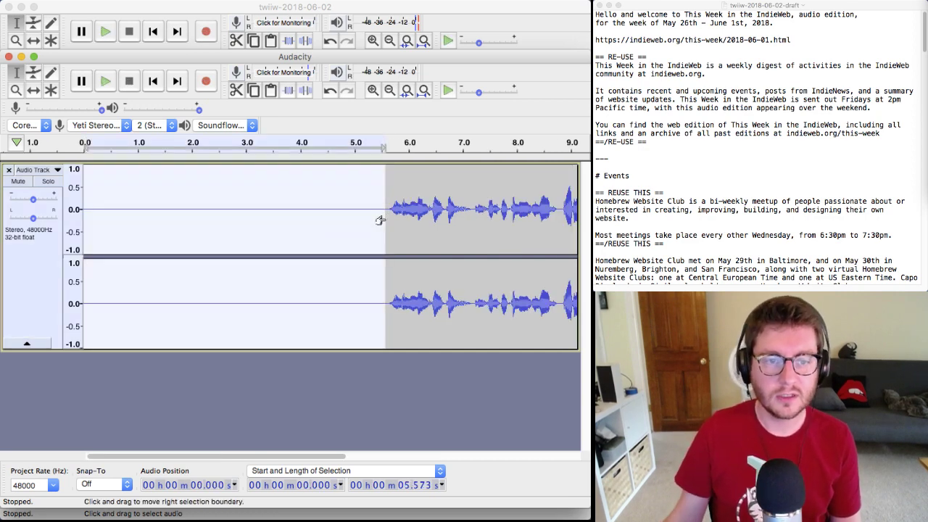
pyautogui.click(7, 2)
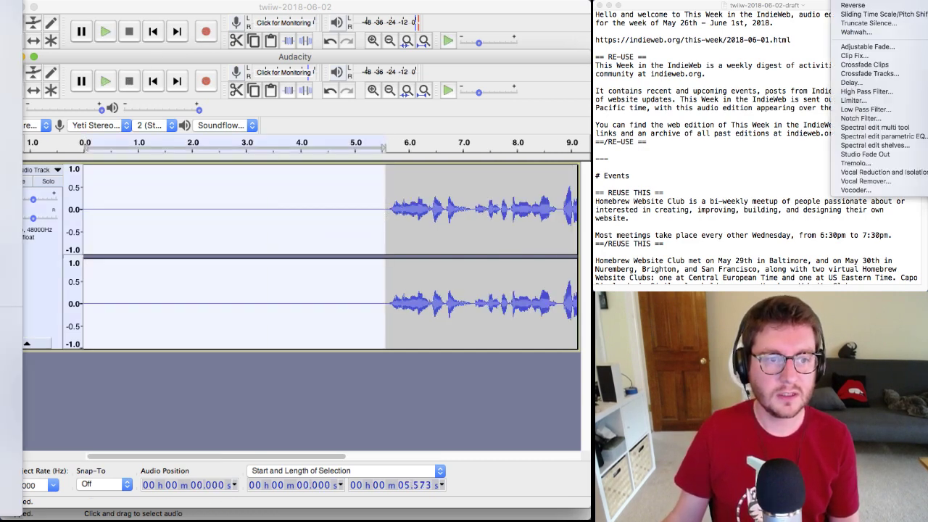
pyautogui.click(343, 324)
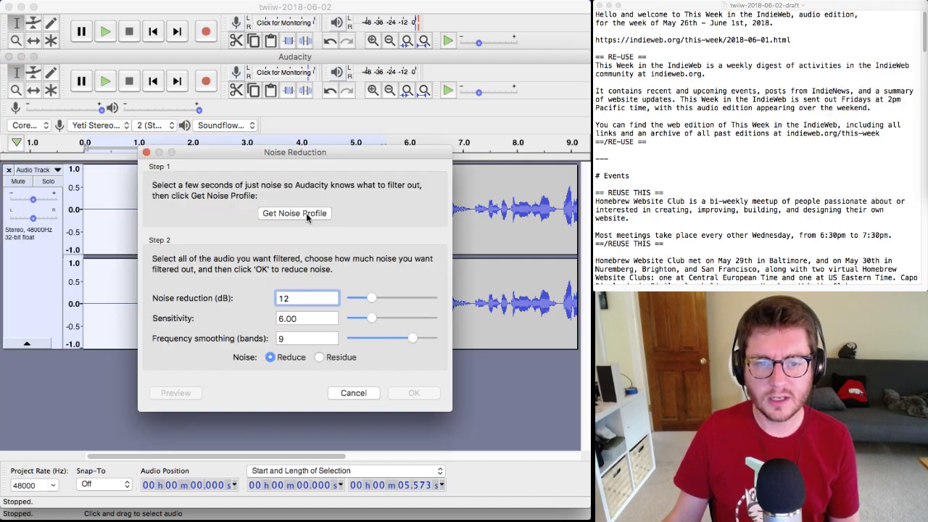
pyautogui.click(307, 214)
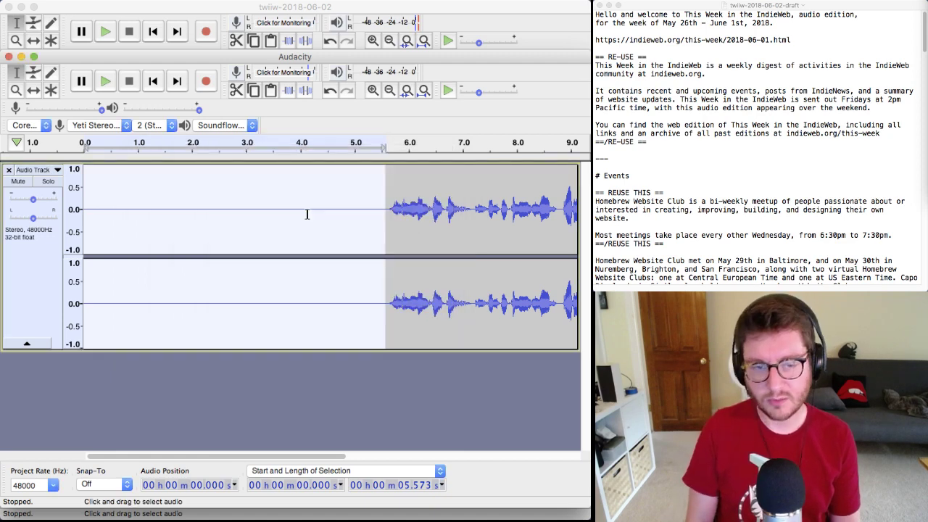
pyautogui.press('Delete')
# - Apply the Noise Compress Limit chain to the newly recorded project
pyautogui.press('super+h')
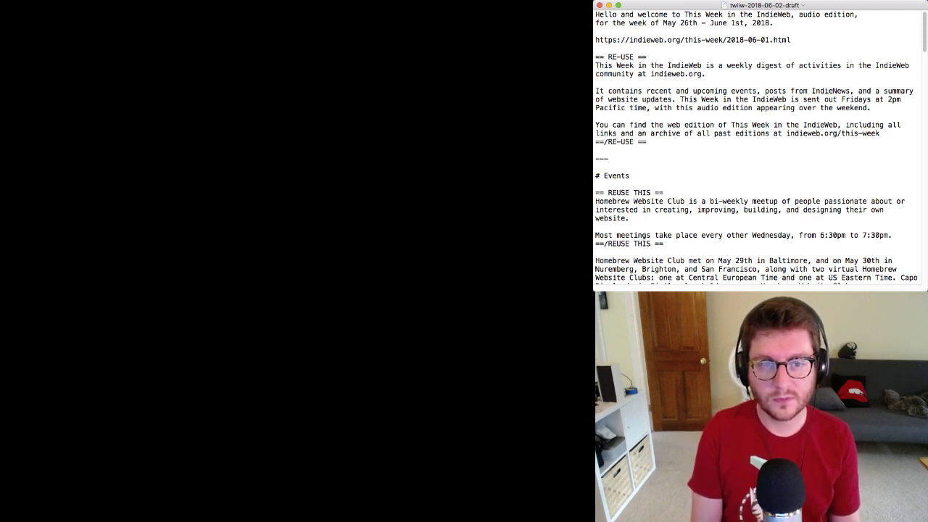
pyautogui.press('super+Tab')
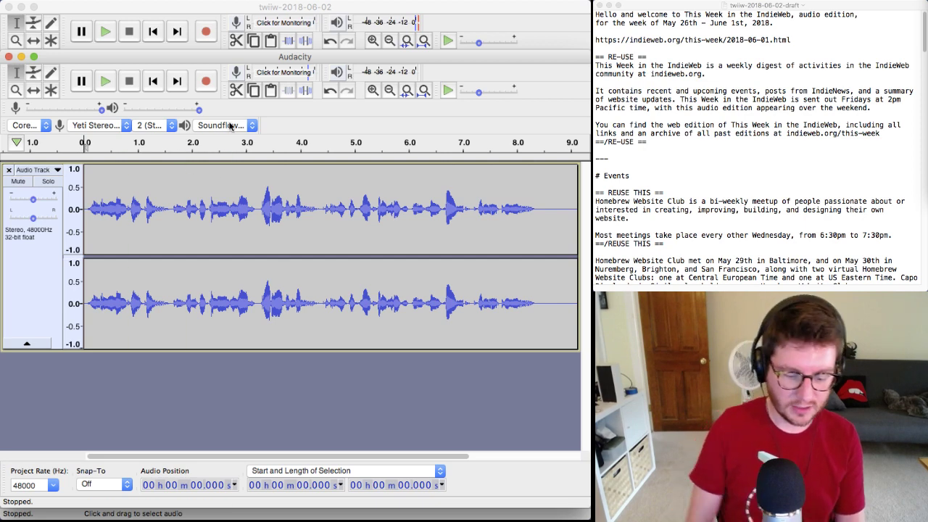
pyautogui.press('super+shift+c')
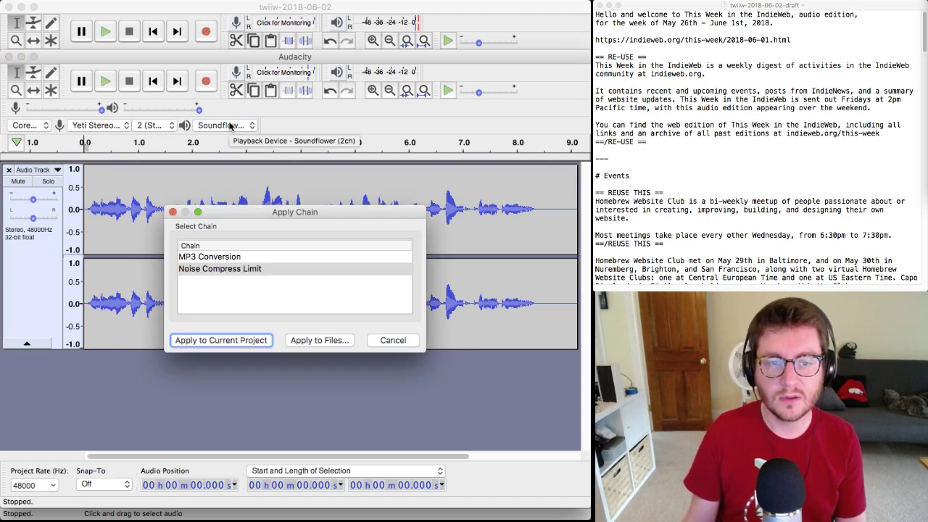
pyautogui.click(226, 272)
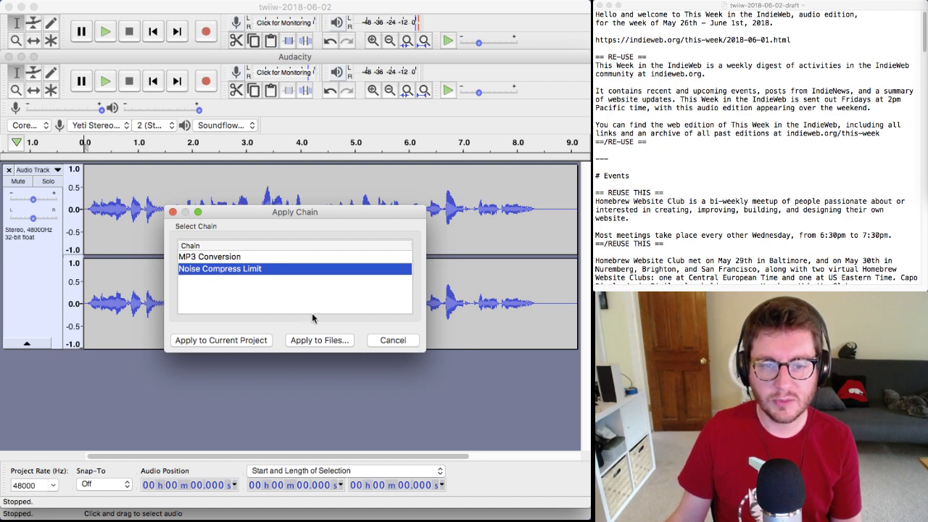
pyautogui.click(235, 341)
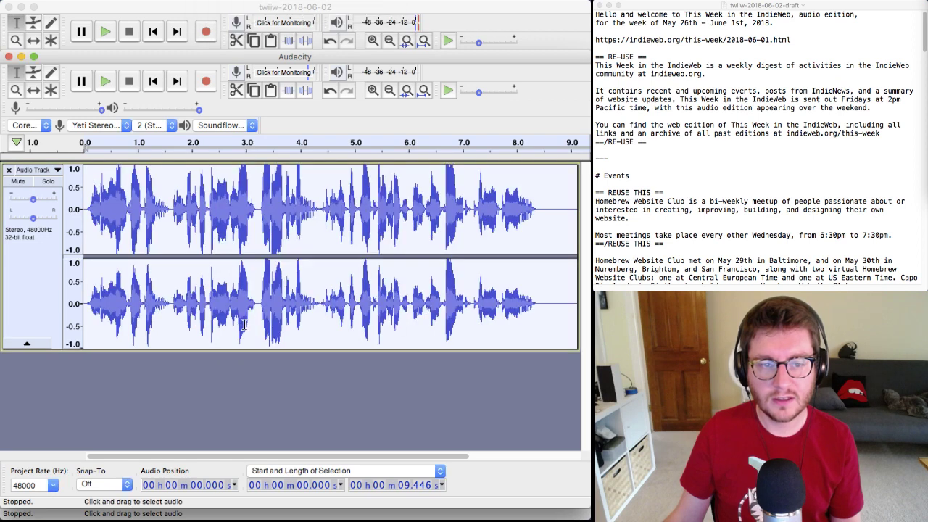
# - Trim the silent tail of the new take from about 8.43 s onward
pyautogui.click(530, 308)
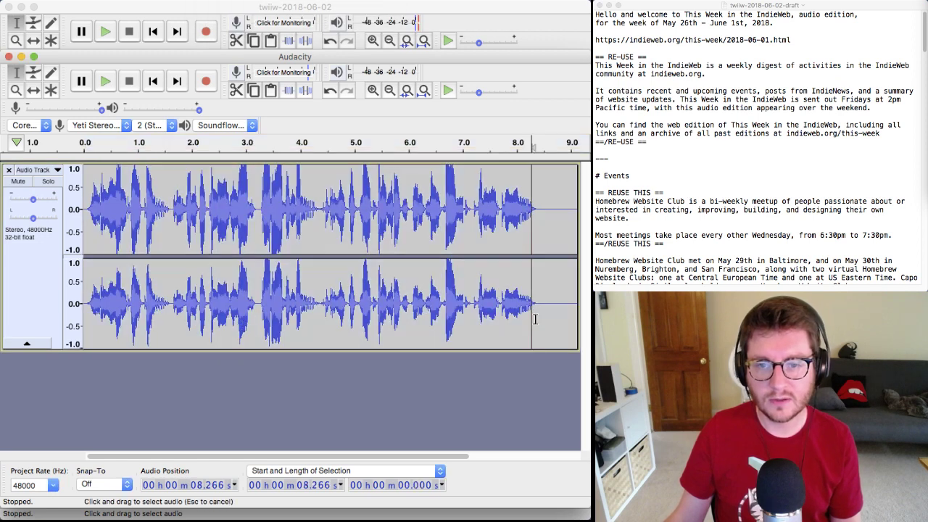
pyautogui.click(536, 316)
pyautogui.click(540, 316)
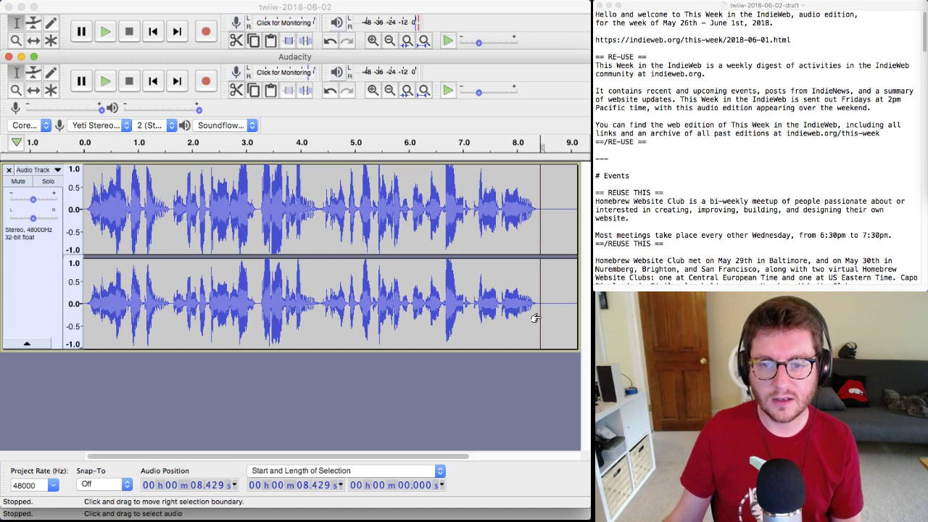
pyautogui.press('super+z')
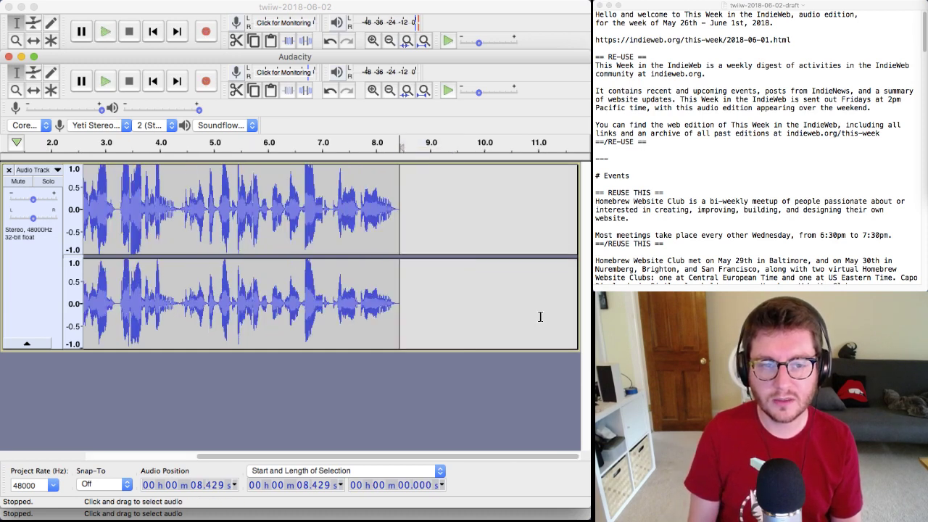
# - Play the processed take from its start to check how it sounds
pyautogui.press('Home')
pyautogui.press('space')
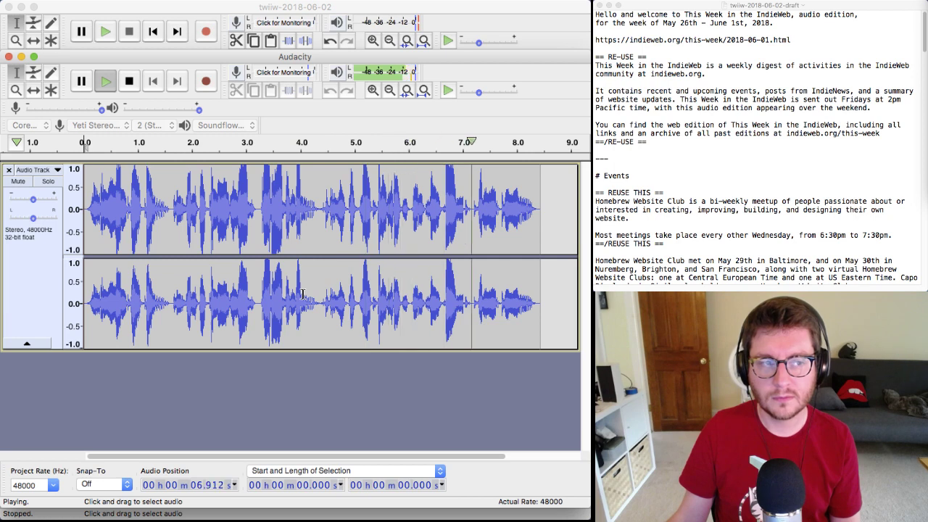
pyautogui.click(132, 84)
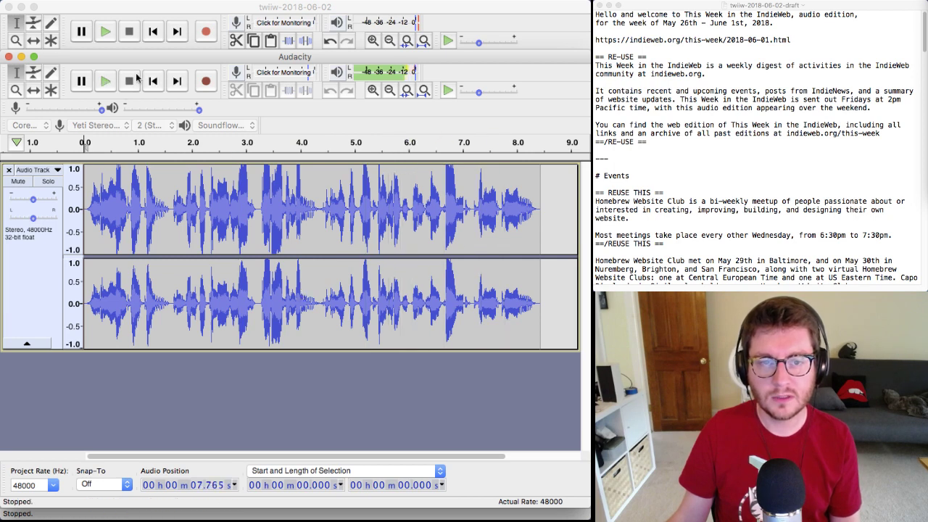
# - Copy the whole new take and paste it over the selected introduction clip in the twiiw-2018-06-02 project
pyautogui.press('super+a')
pyautogui.click(222, 8)
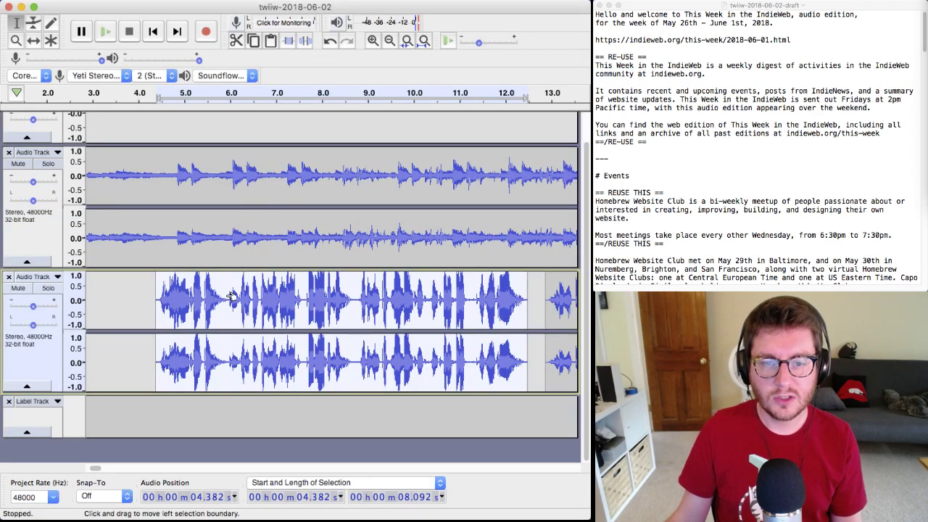
pyautogui.press('super+v')
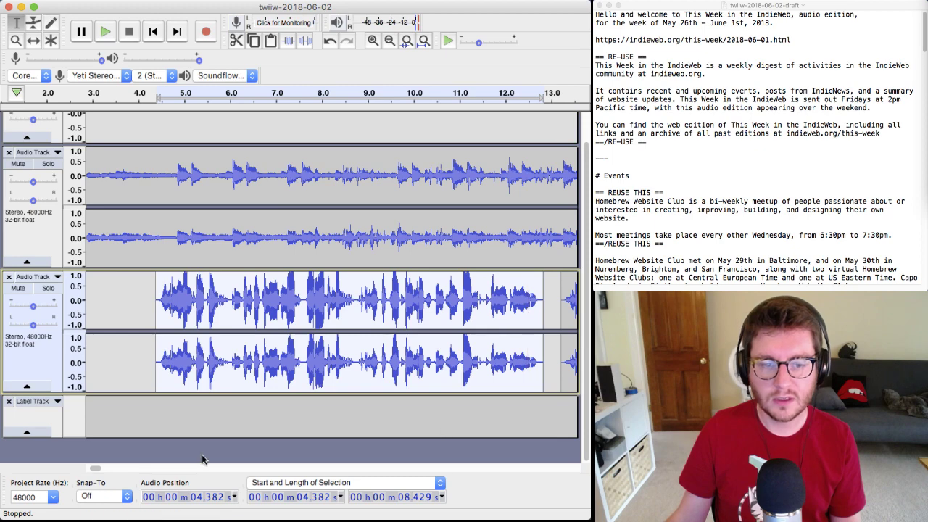
# - Shift the label track about 0.3 s later so the Events label lines up with its voice clip
pyautogui.click(172, 469)
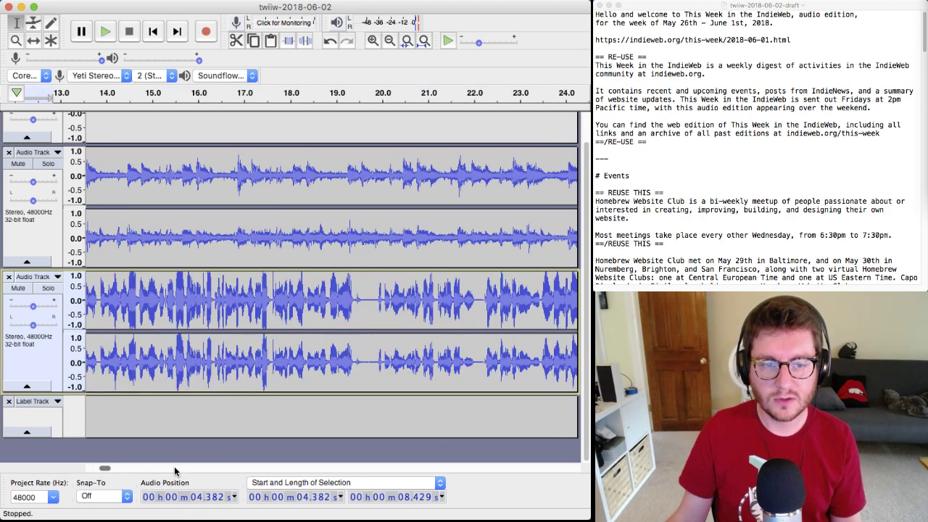
pyautogui.click(174, 469)
pyautogui.click(215, 470)
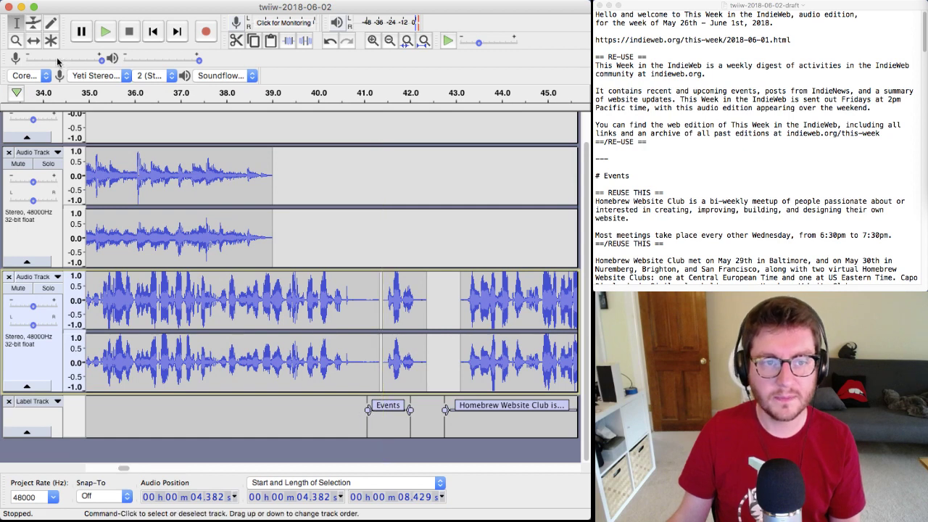
pyautogui.click(33, 41)
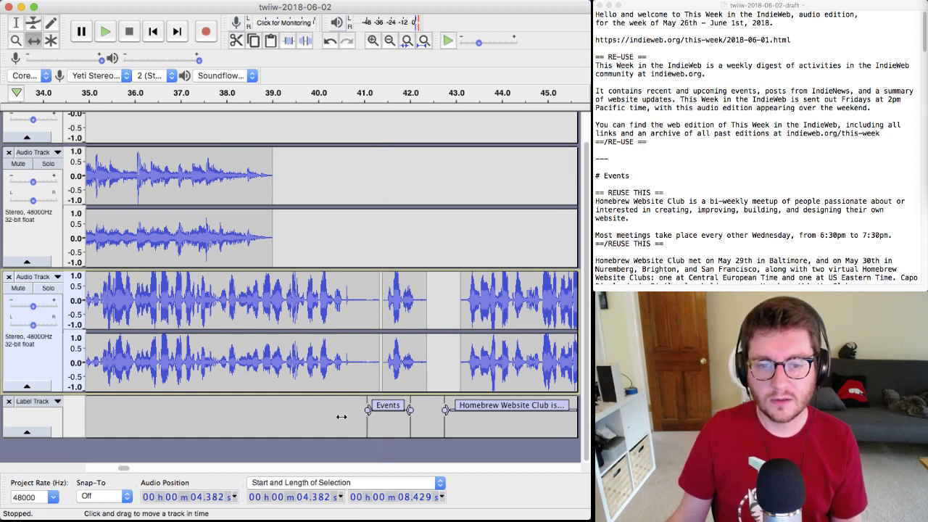
pyautogui.moveTo(341, 419); pyautogui.dragTo(356, 418)
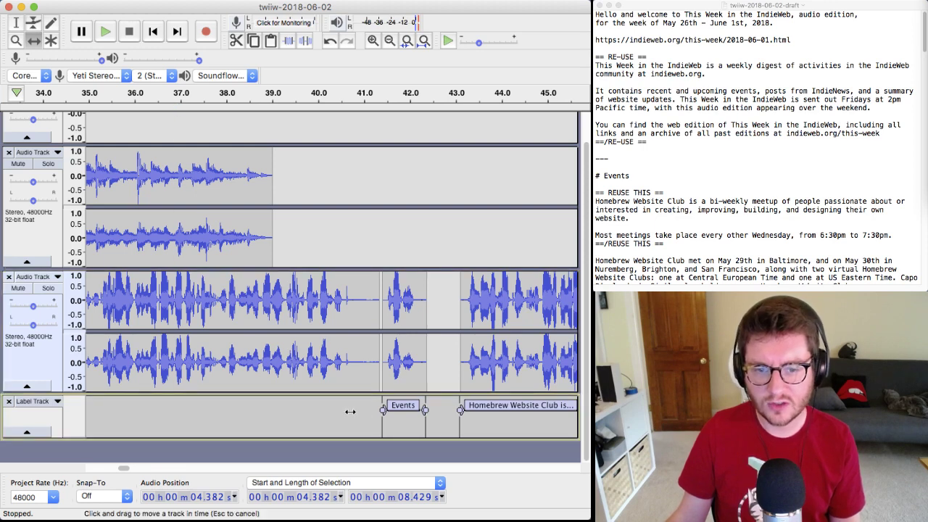
# - Nudge the label track slightly later so the Events and Homebrew Website Club labels line up with their voice clips
pyautogui.moveTo(350, 411); pyautogui.dragTo(353, 410)
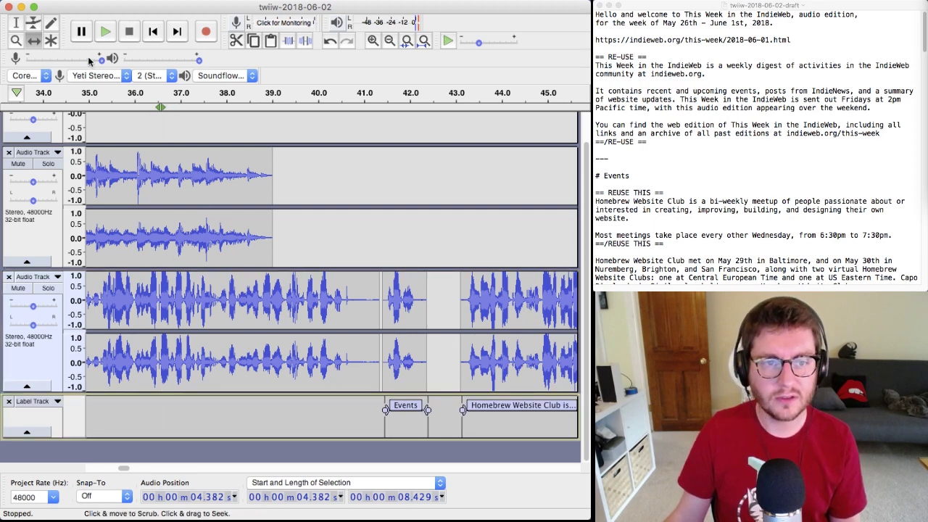
pyautogui.click(16, 23)
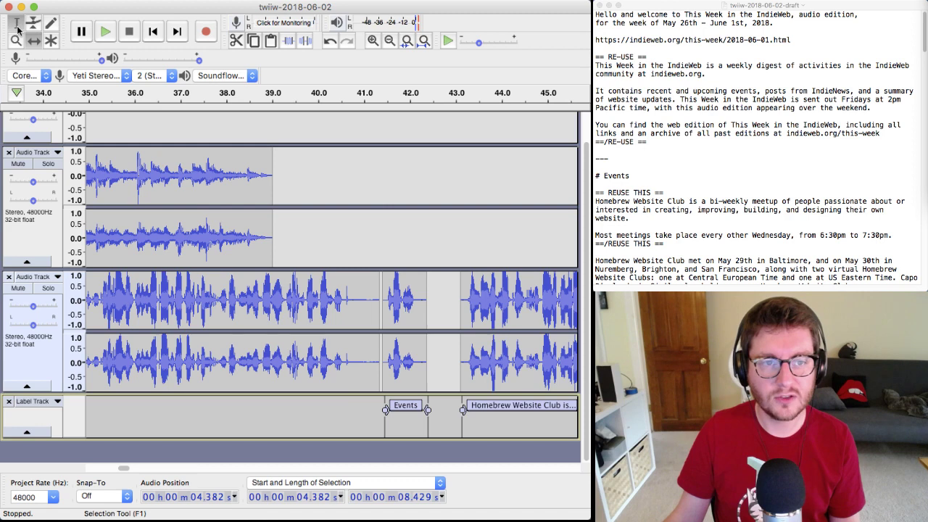
pyautogui.click(301, 469)
pyautogui.click(300, 469)
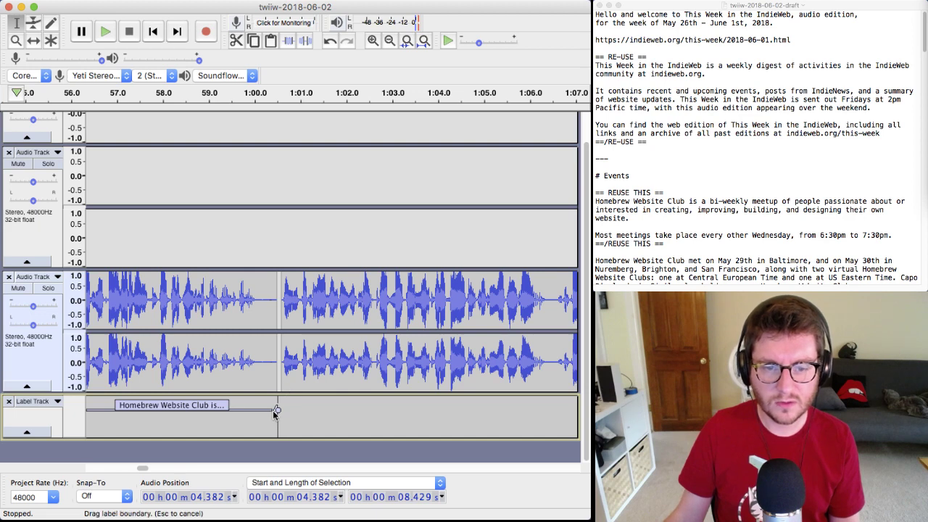
# - Select the voice clip that starts after the Homebrew Website Club label, at about 1:00.6, and look through it up to its end
pyautogui.doubleClick(357, 351)
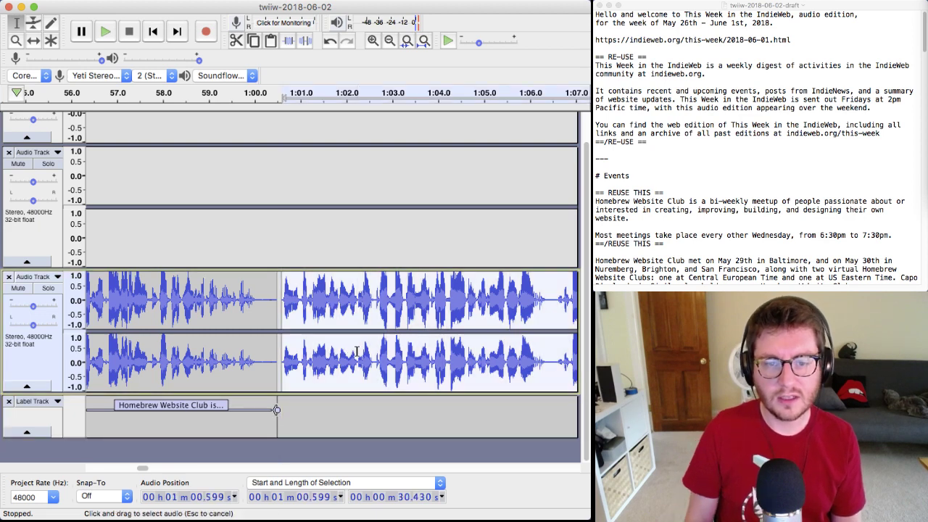
pyautogui.hscroll(15, 357, 352)
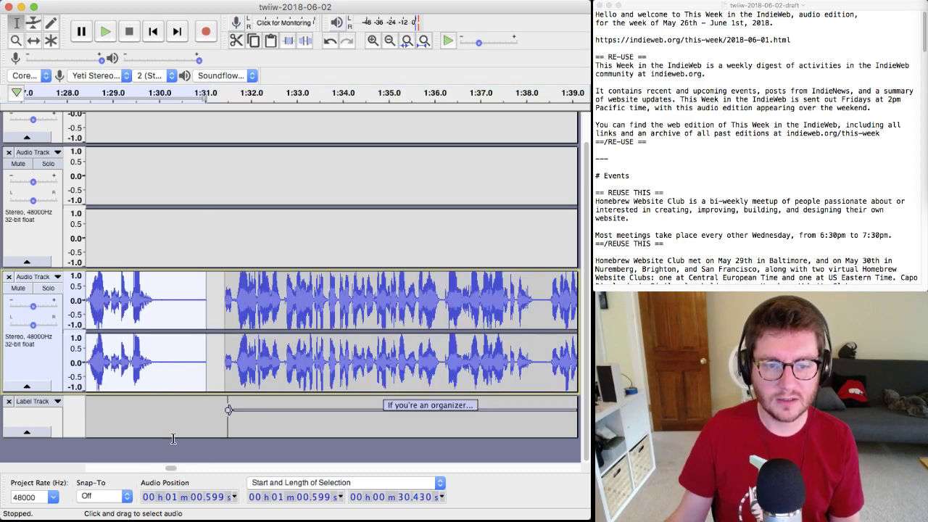
pyautogui.moveTo(171, 472); pyautogui.dragTo(159, 468)
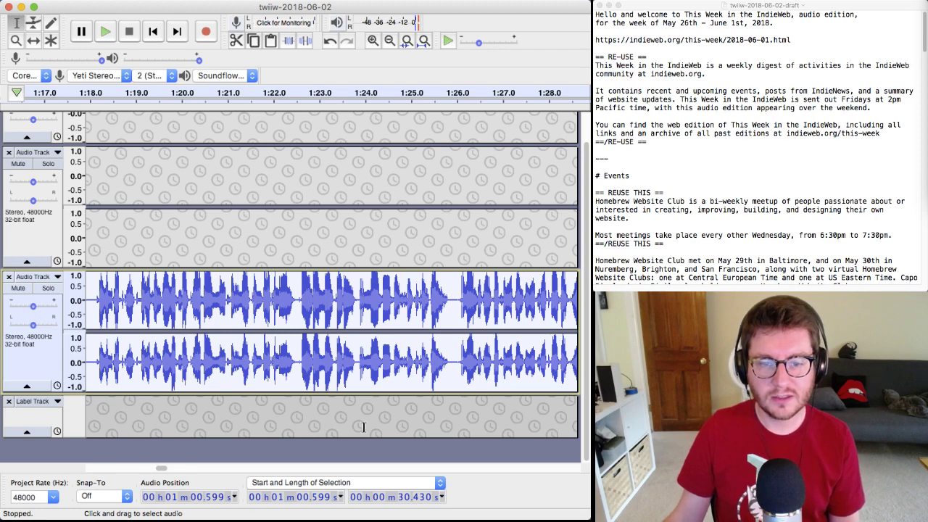
pyautogui.moveTo(161, 467)
pyautogui.mouseDown()
pyautogui.moveTo(137, 470)
pyautogui.moveTo(175, 468)
pyautogui.moveTo(160, 469)
pyautogui.mouseUp()
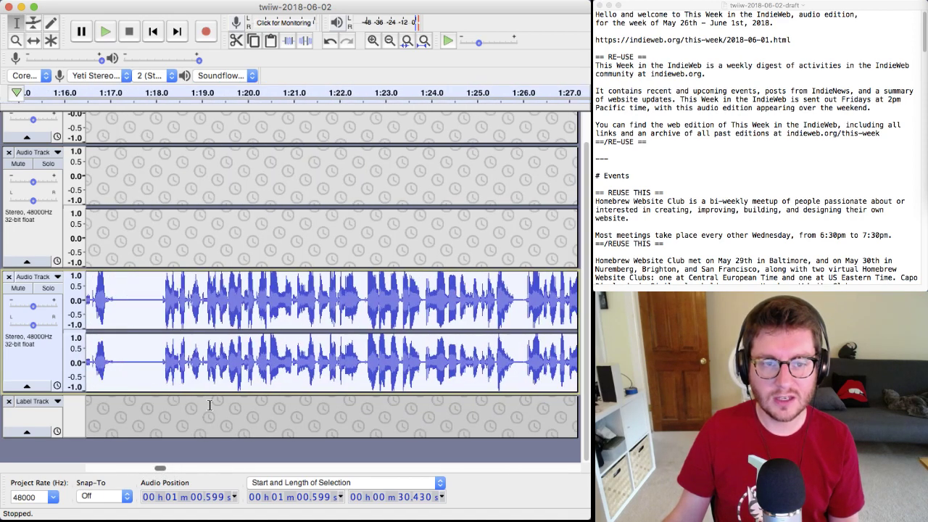
pyautogui.scroll(3, 209, 406)
pyautogui.scroll(-2, 210, 406)
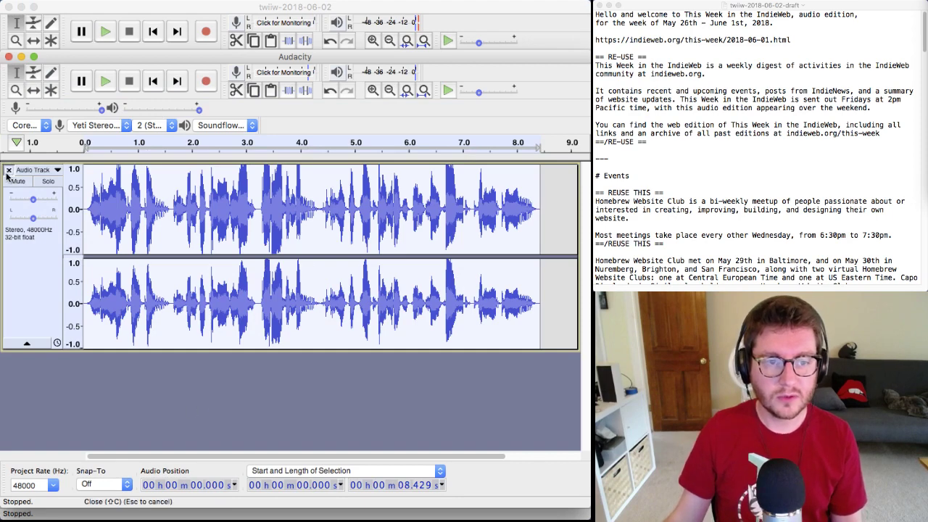
# - Remove the old take's track from the untitled recording project and place the cursor above the May 29th meetings paragraph in the draft script
pyautogui.click(9, 170)
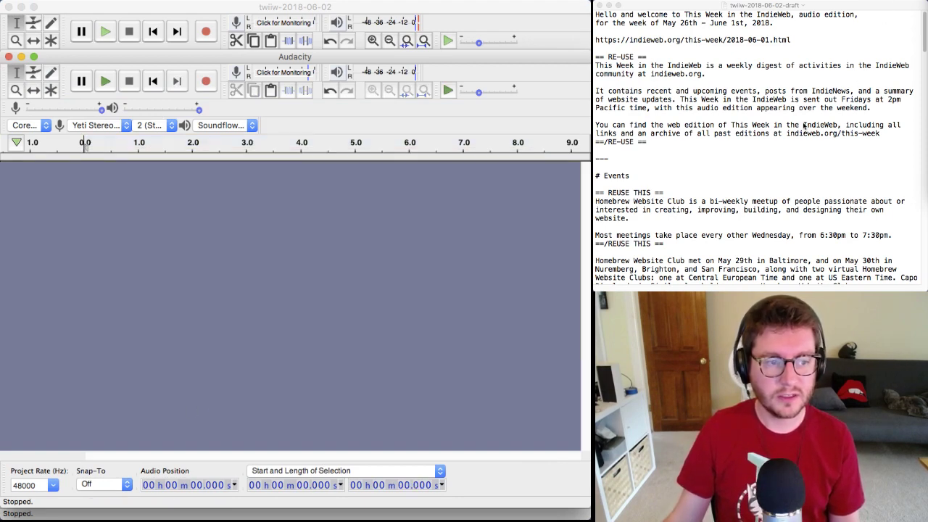
pyautogui.scroll(-10, 802, 125)
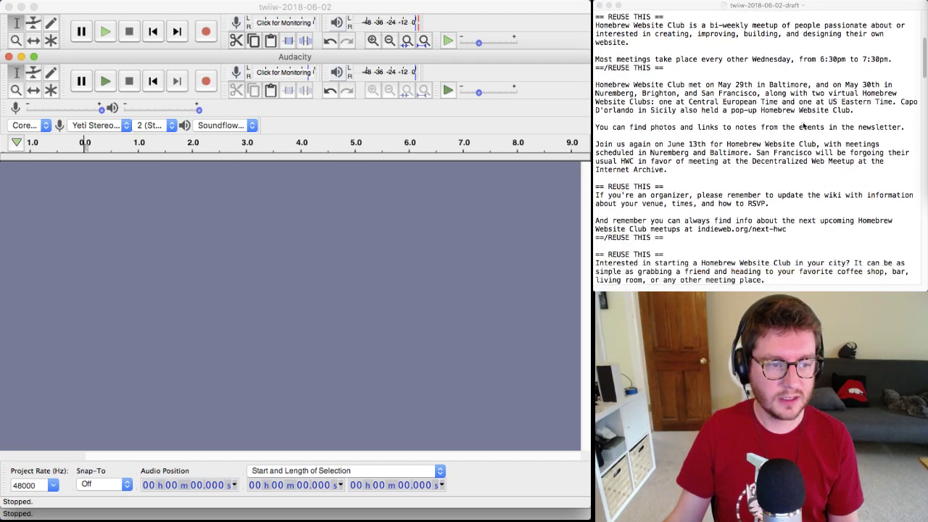
pyautogui.scroll(-2, 802, 126)
pyautogui.click(674, 101)
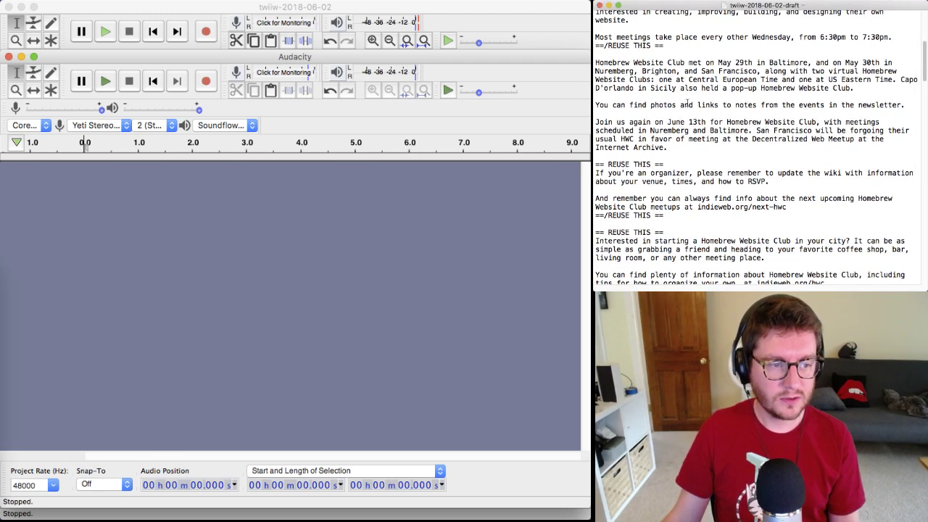
pyautogui.moveTo(704, 149); pyautogui.dragTo(633, 56)
pyautogui.click(634, 57)
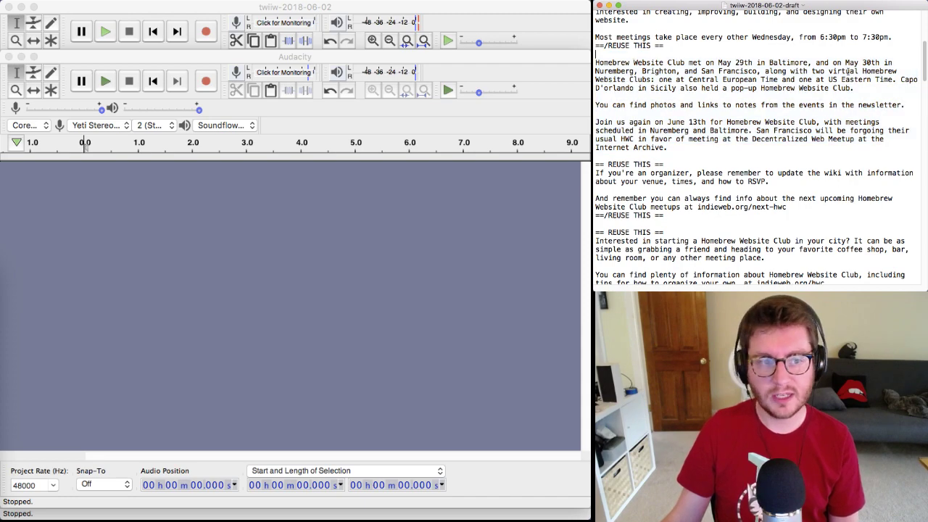
# - Widen the draft script window slightly and bring the Homebrew Website Club meeting paragraphs into view for reading
pyautogui.scroll(5, 666, 45)
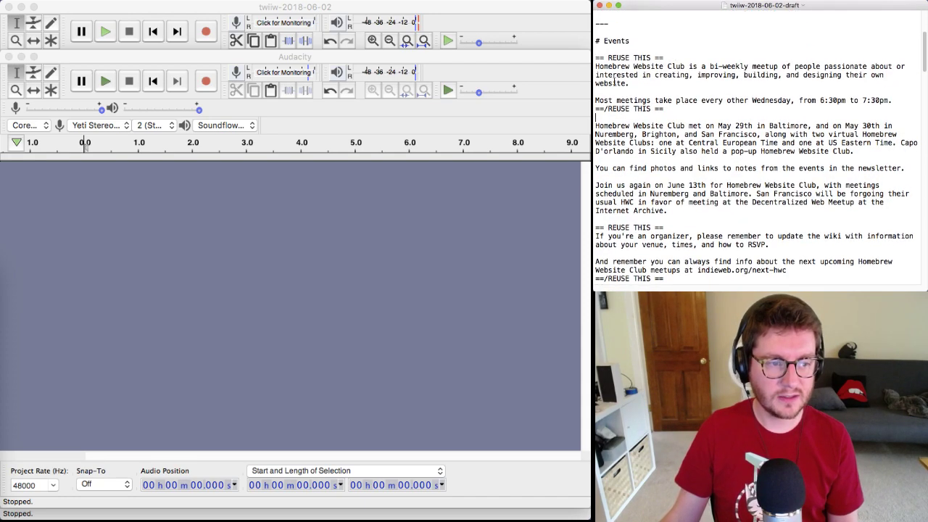
pyautogui.moveTo(594, 66); pyautogui.dragTo(595, 75)
pyautogui.scroll(3, 694, 127)
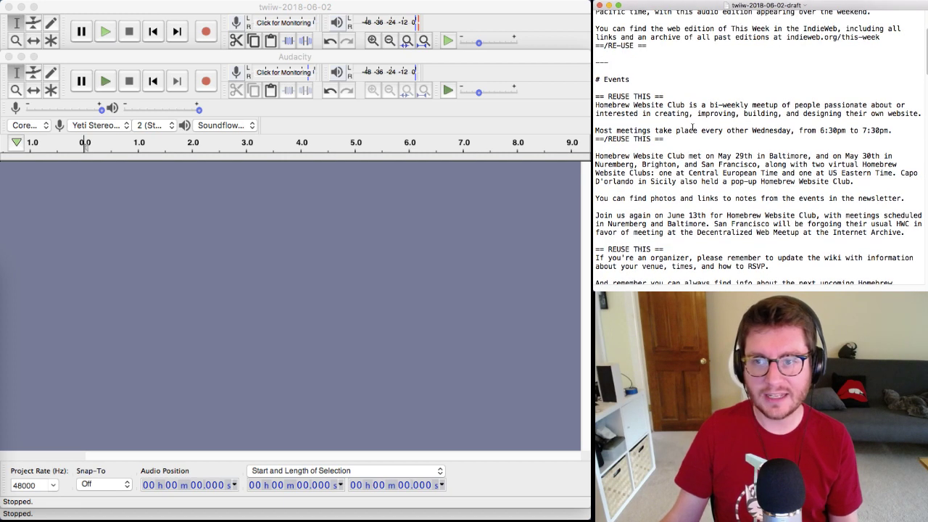
pyautogui.scroll(-3, 686, 187)
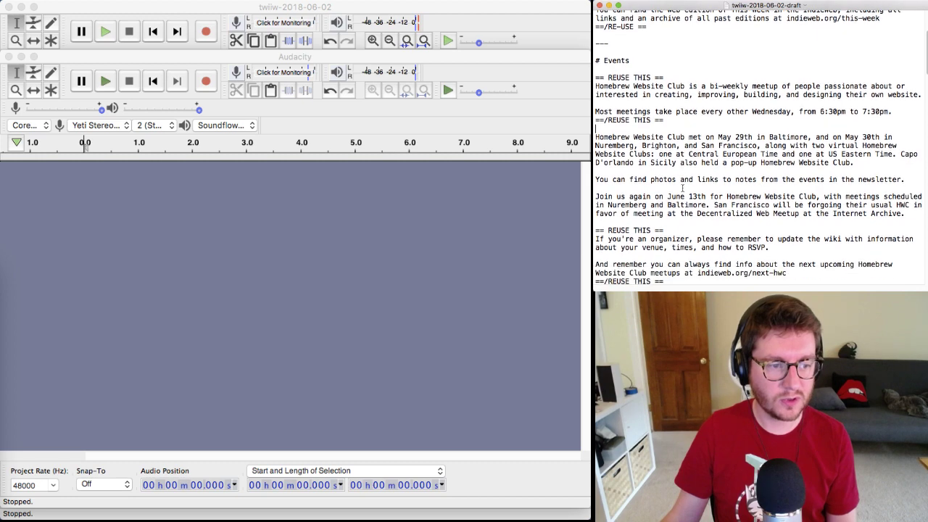
pyautogui.scroll(-3, 730, 181)
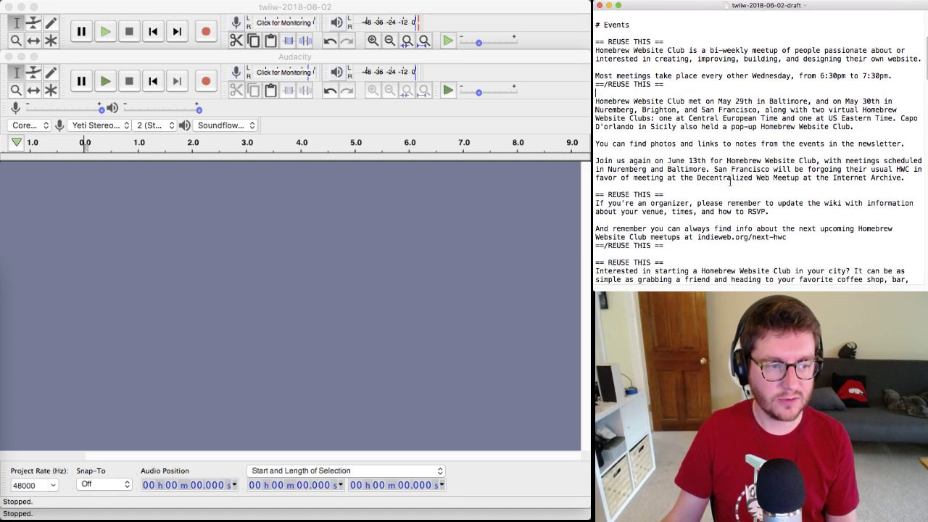
# - Record a new take of about 48 s in the empty untitled project, reading the Homebrew Website Club meeting paragraphs
pyautogui.click(136, 53)
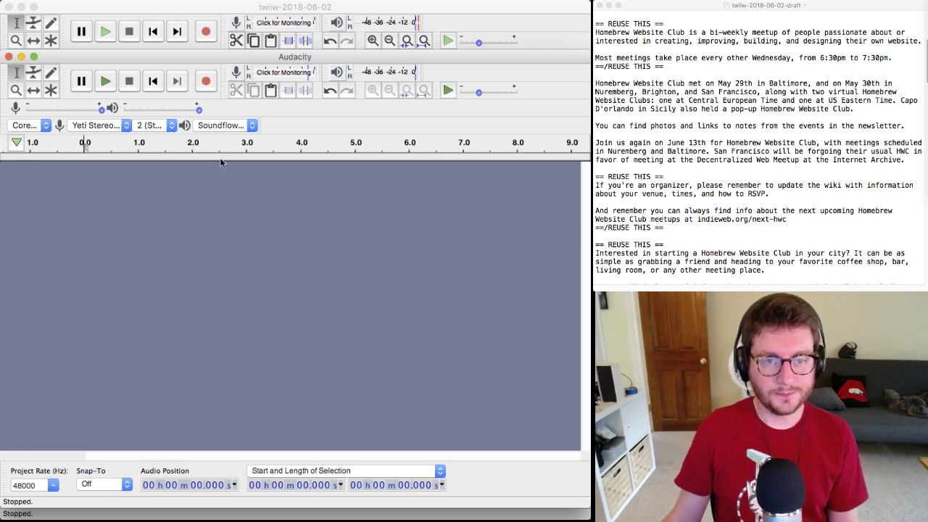
pyautogui.click(206, 82)
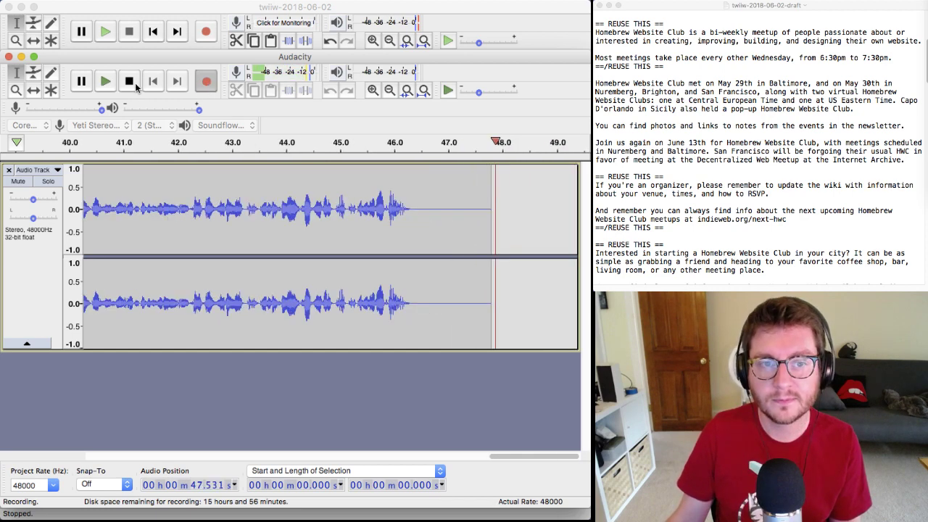
pyautogui.click(132, 82)
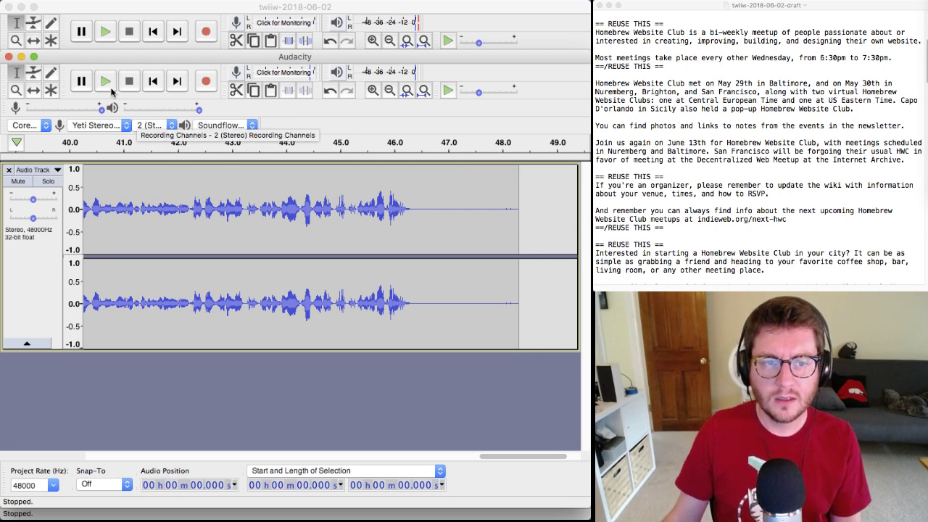
# - Capture a noise profile from the silent first 6.165 s of the new take and delete that silence
pyautogui.press('Home')
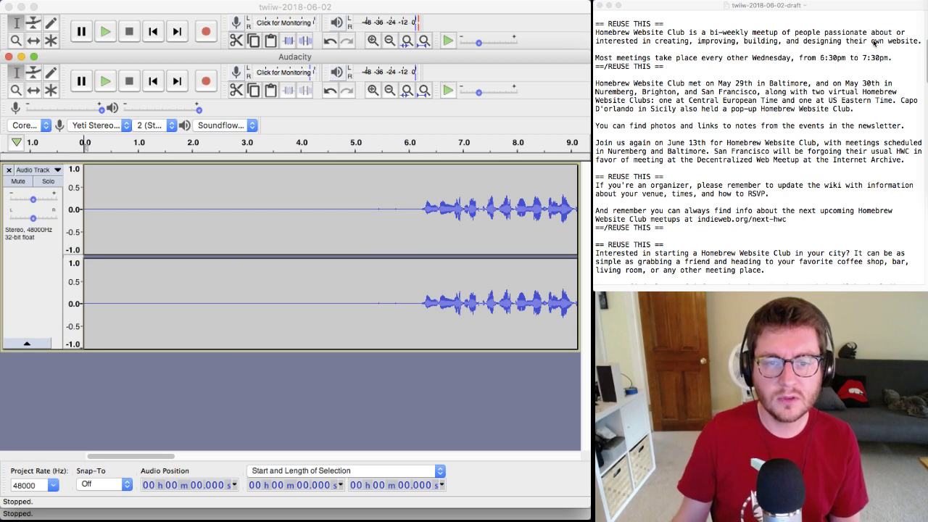
pyautogui.click(418, 317)
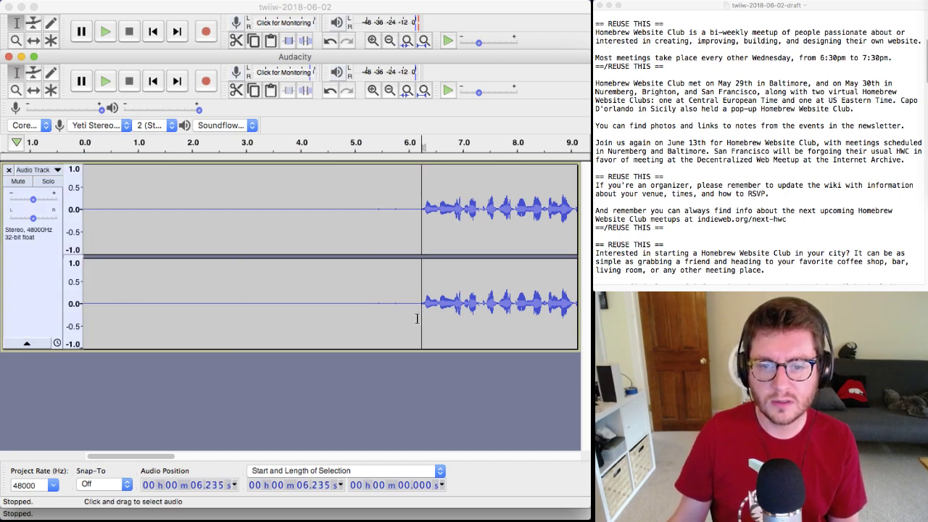
pyautogui.hotkey('shift', 'Home')
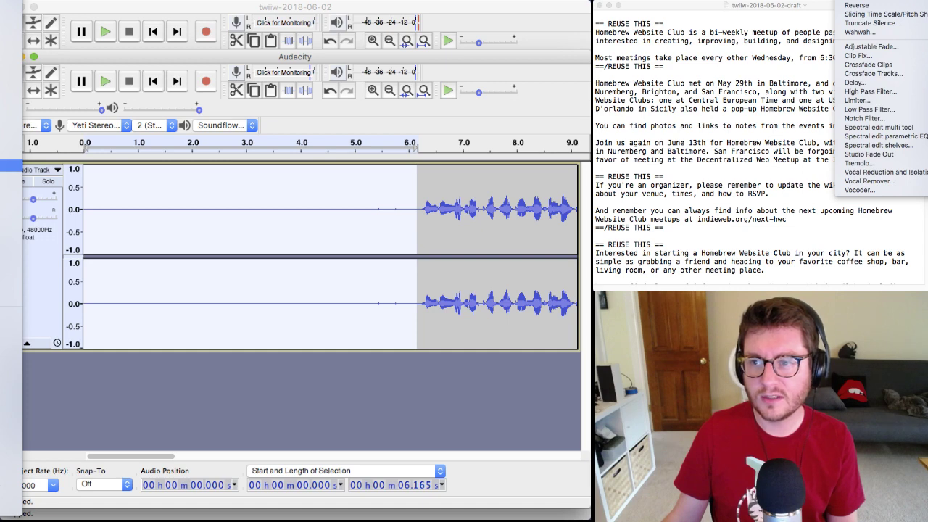
pyautogui.press('Escape')
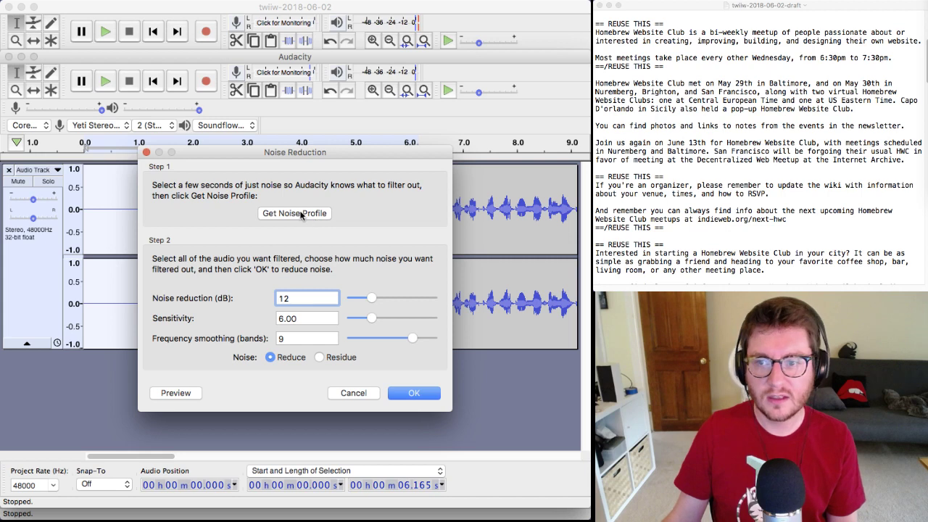
pyautogui.click(301, 214)
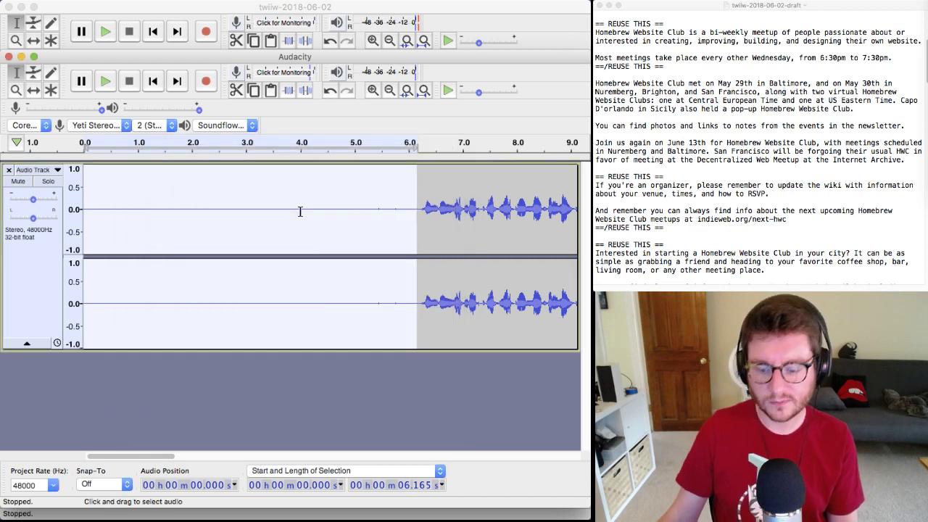
pyautogui.press('Delete')
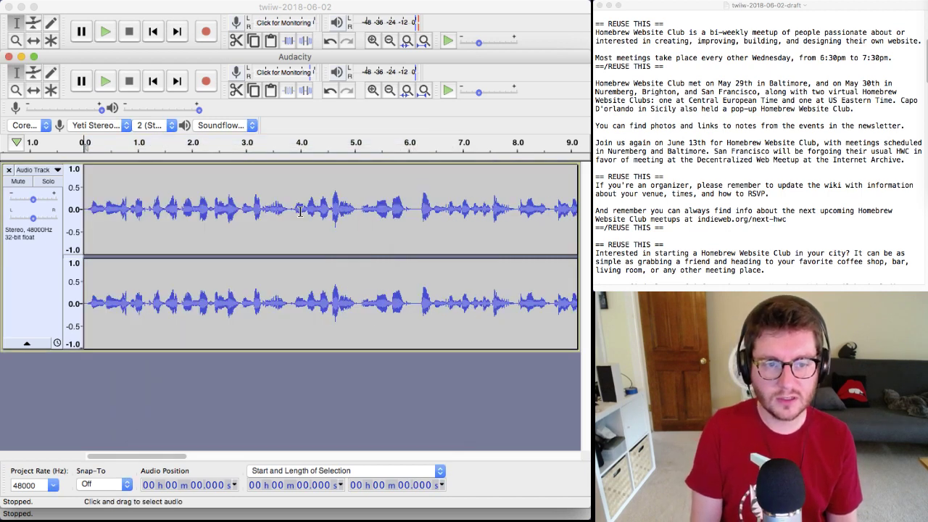
# - Apply the Noise Compress Limit chain to the whole new take
pyautogui.press('super+shift+a')
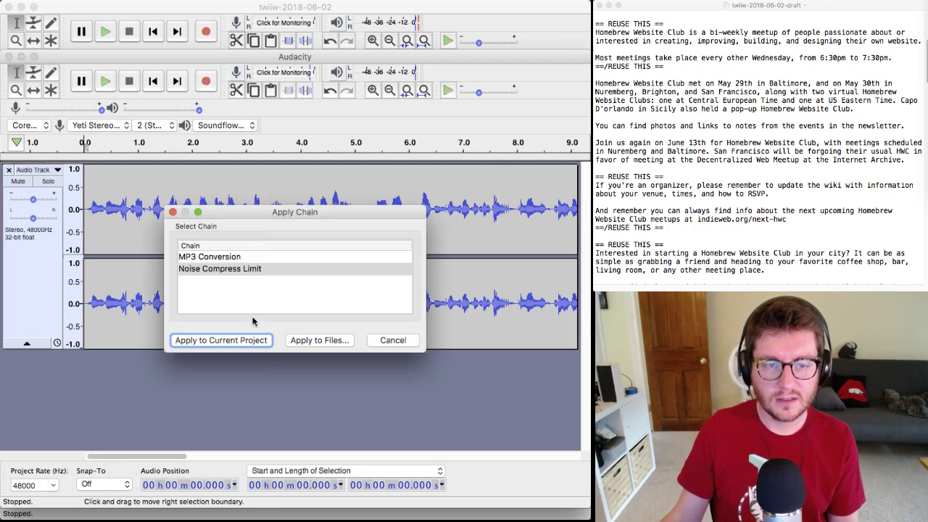
pyautogui.click(247, 340)
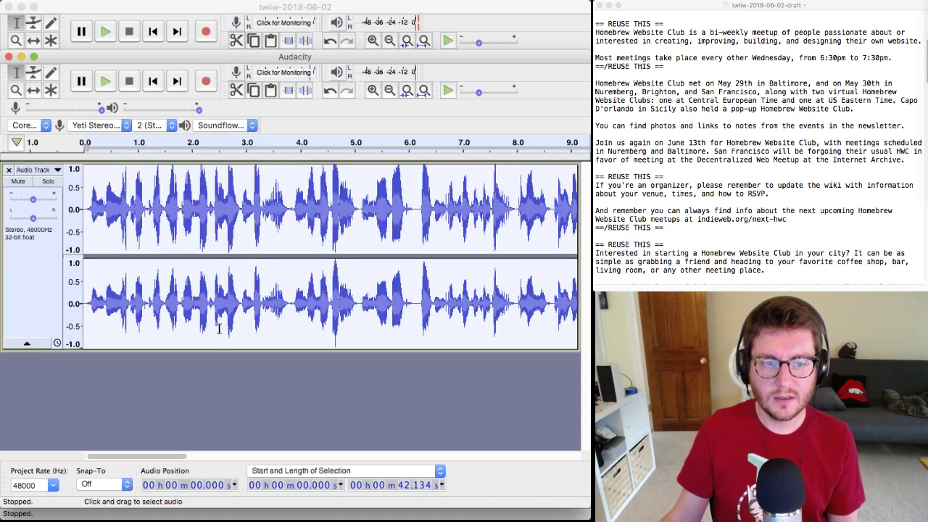
pyautogui.click(218, 328)
# - Play the processed take from about 13.8 s and from about 19.0 s to check the pauses between sentences
pyautogui.hscroll(5, 218, 328)
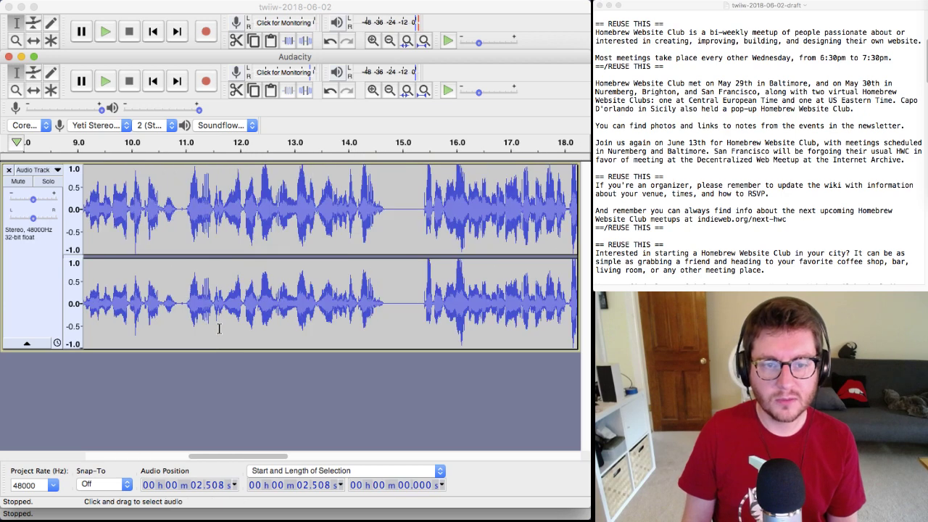
pyautogui.click(337, 313)
pyautogui.press('space')
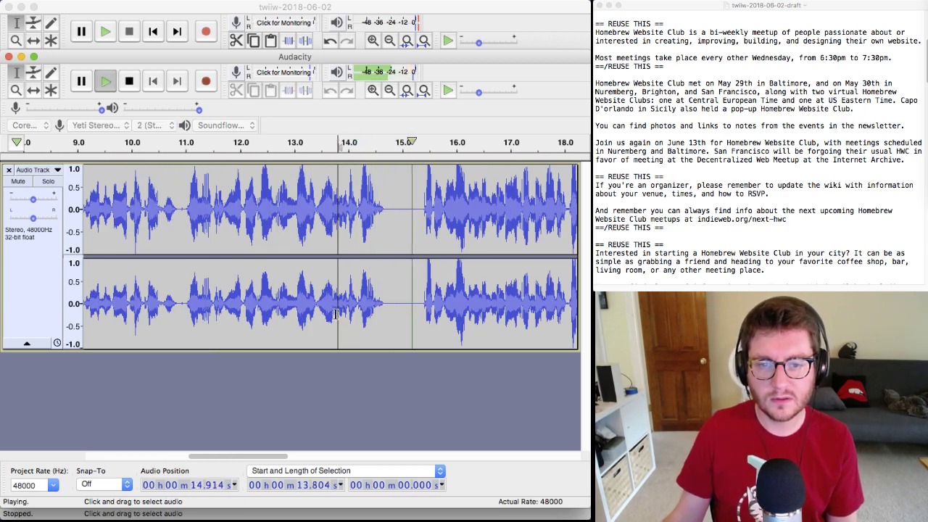
pyautogui.press('space')
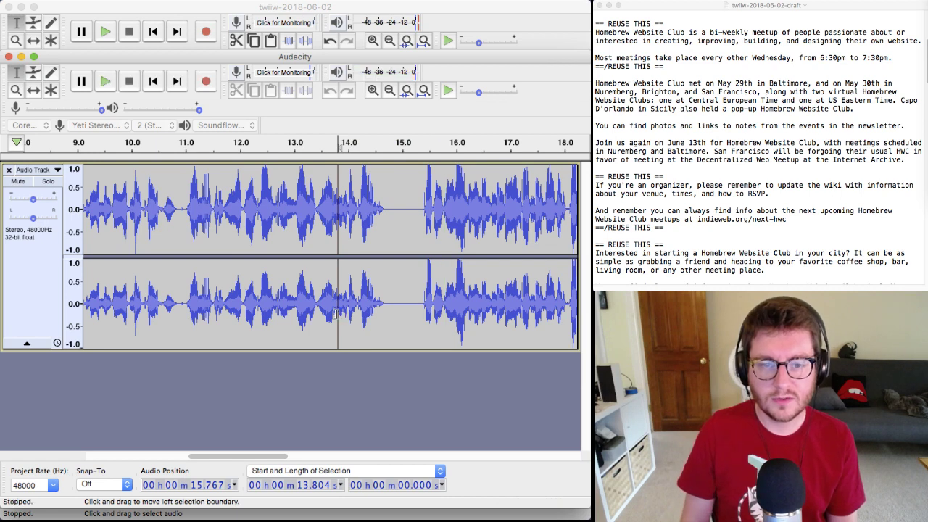
pyautogui.hscroll(5, 337, 314)
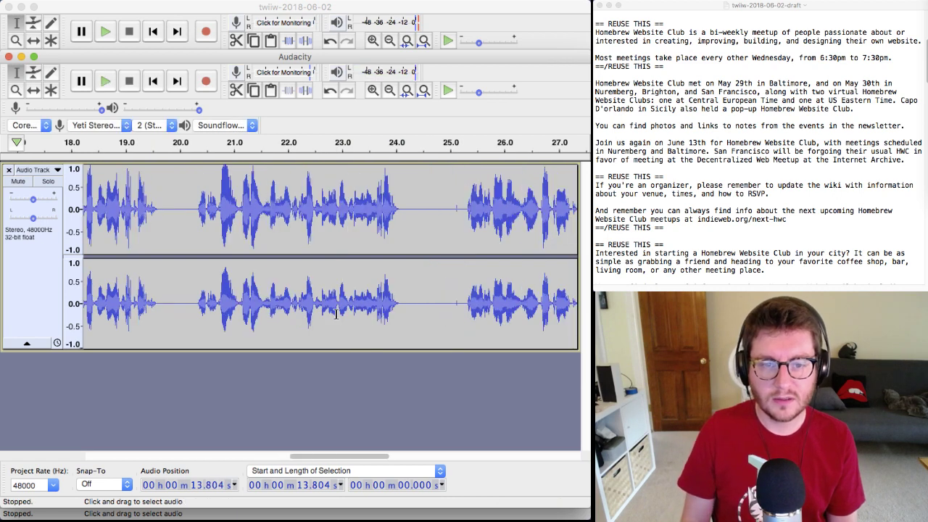
pyautogui.click(127, 309)
pyautogui.press('space')
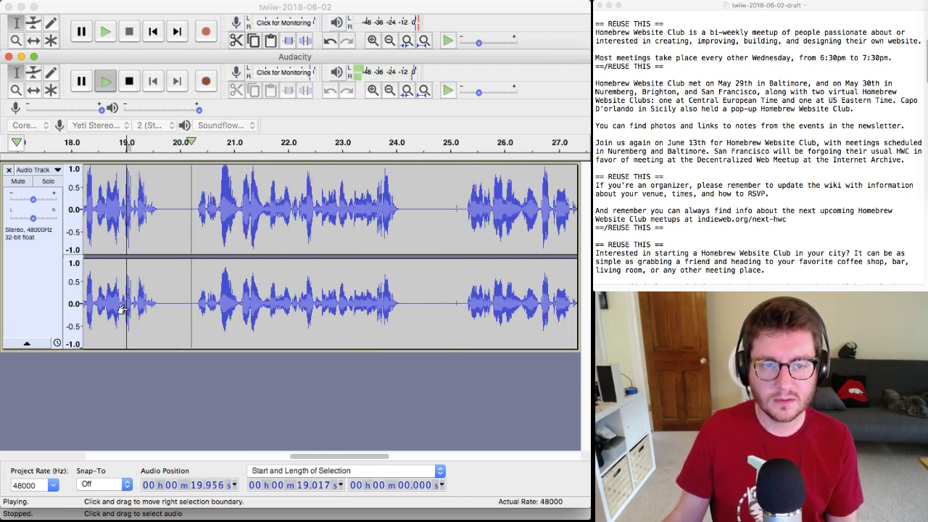
pyautogui.press('space')
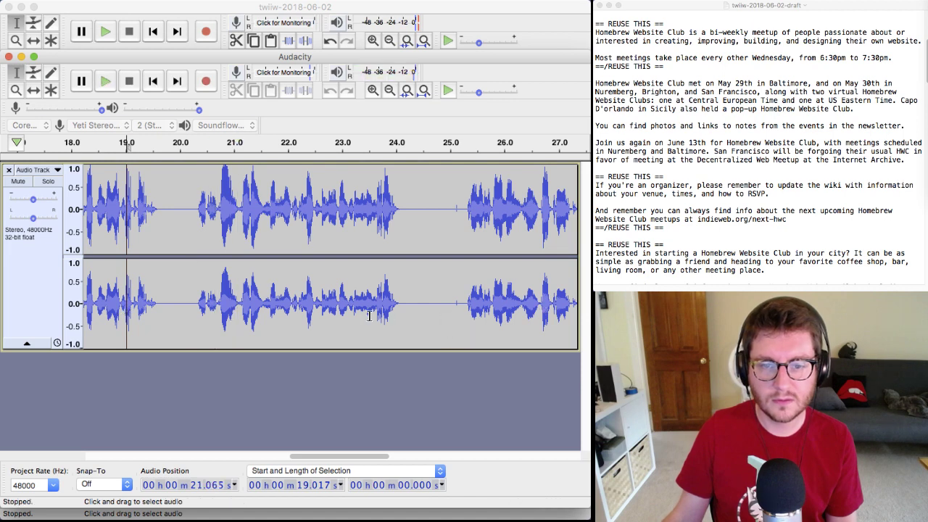
# - Play the take from about 23.5 s, then cut about 0.4 s containing the small noise out of the pause near 25 s
pyautogui.click(369, 316)
pyautogui.press('space')
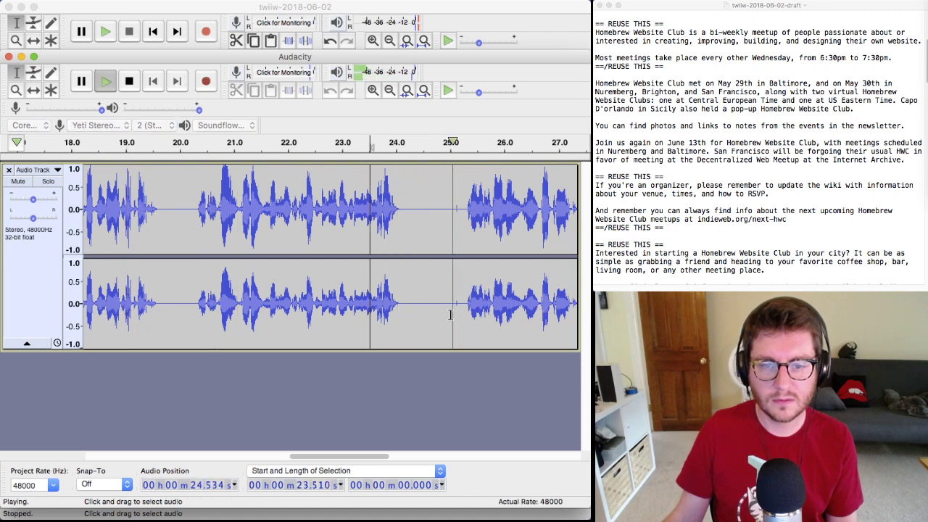
pyautogui.press('space')
pyautogui.moveTo(462, 311); pyautogui.dragTo(445, 314)
pyautogui.press('BackSpace')
pyautogui.click(344, 315)
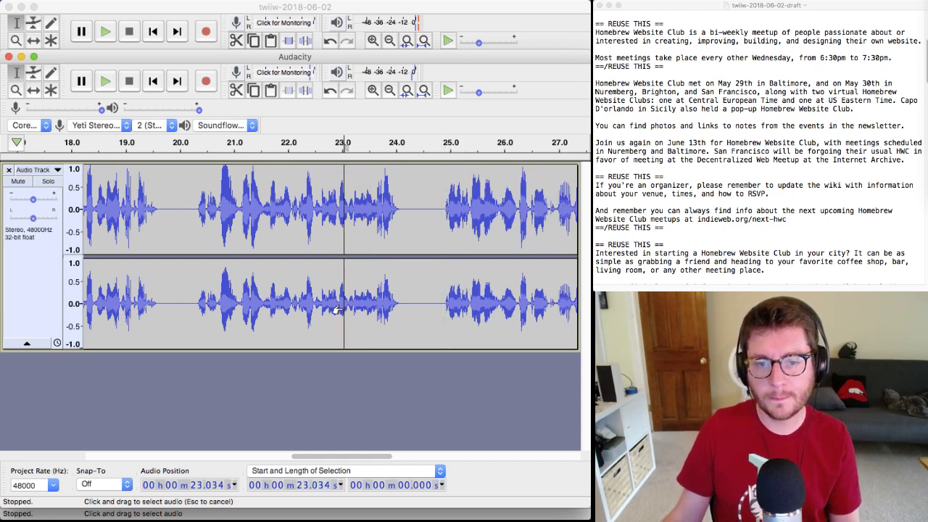
# - Play the take from about 23.0 s to check the shortened pause, then delete its trailing audio from about 40.9 s onward
pyautogui.press('space')
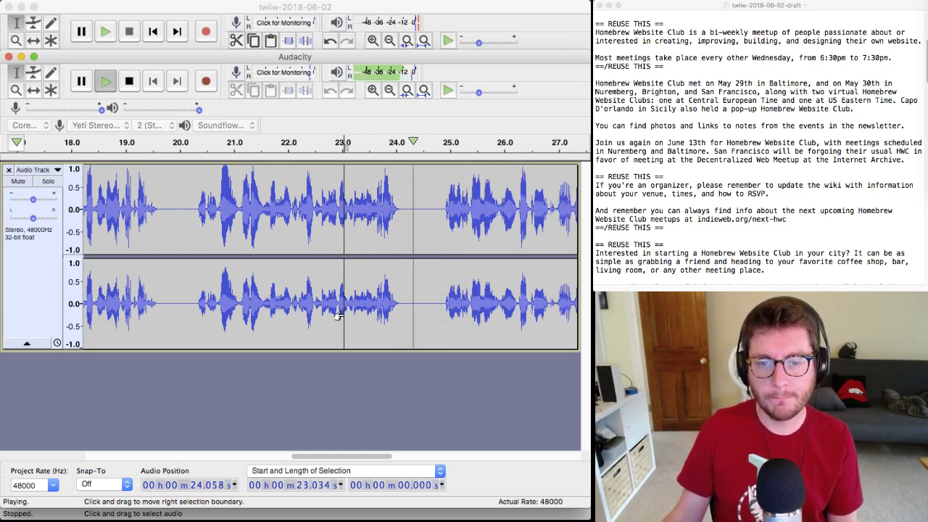
pyautogui.press('space')
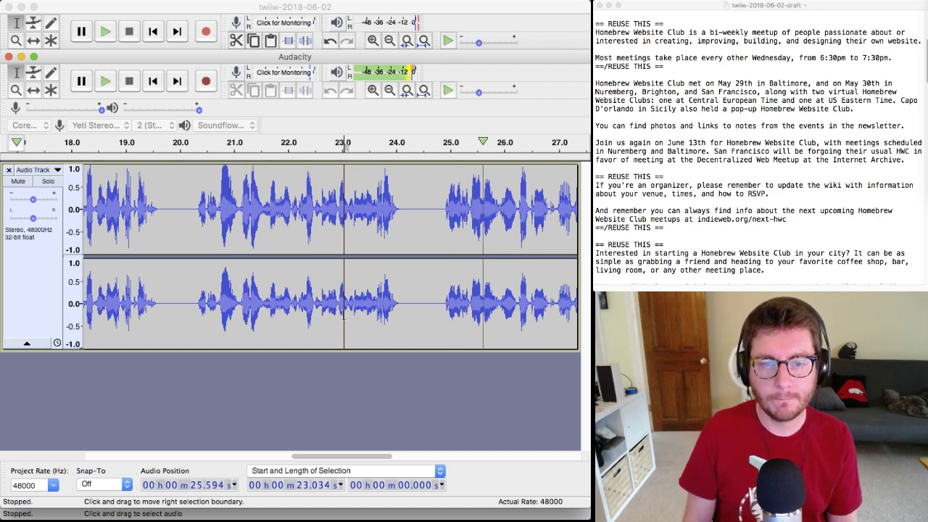
pyautogui.hscroll(5, 344, 315)
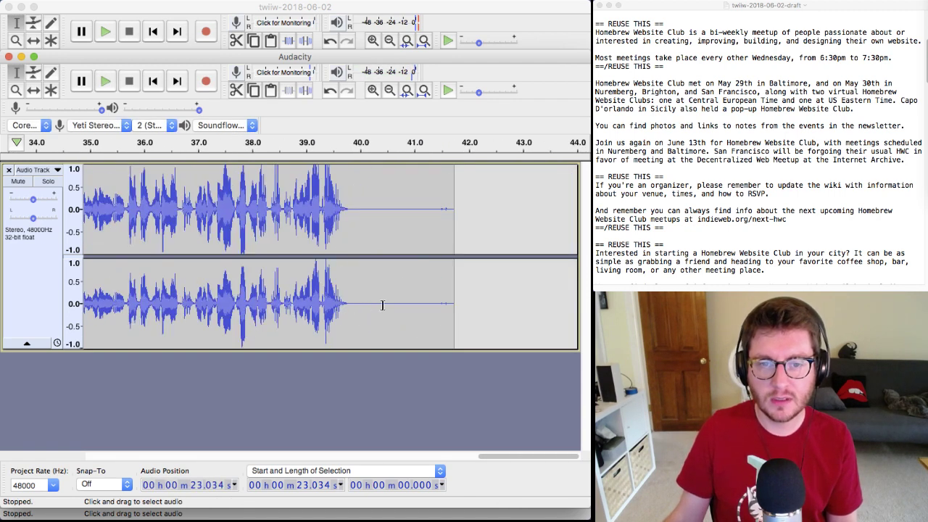
pyautogui.click(343, 277)
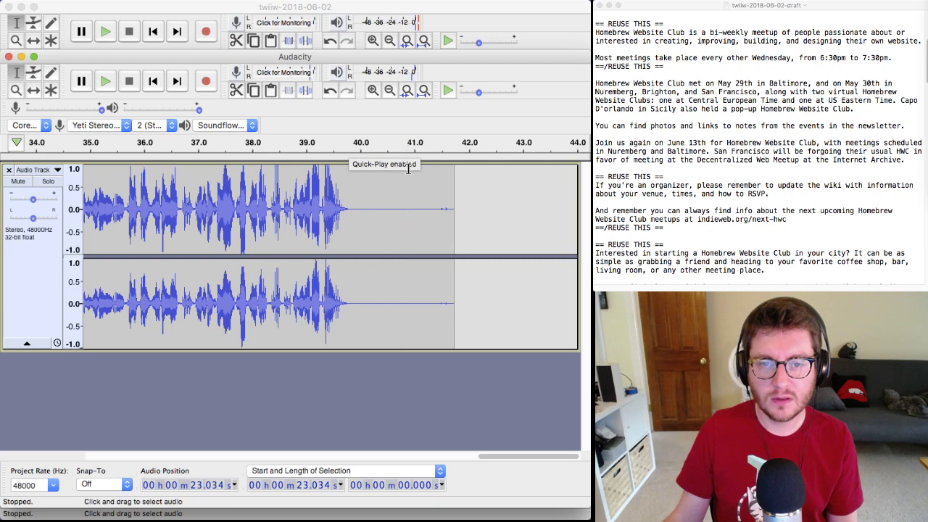
pyautogui.moveTo(407, 176); pyautogui.dragTo(499, 178)
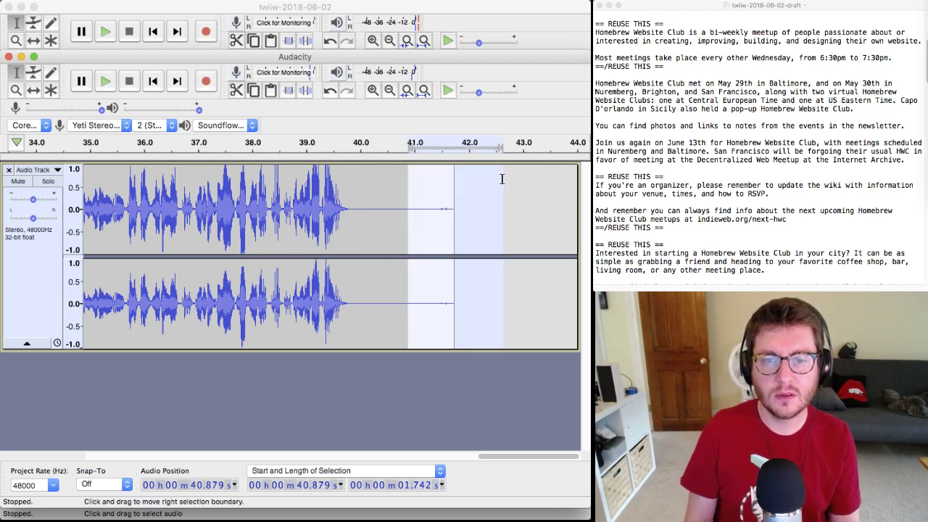
pyautogui.press('Delete')
# - Copy the whole trimmed take and paste it over the selected 30.43 s clip starting at 1:00.599 in the twiiw-2018-06-02 project
pyautogui.press('super+a')
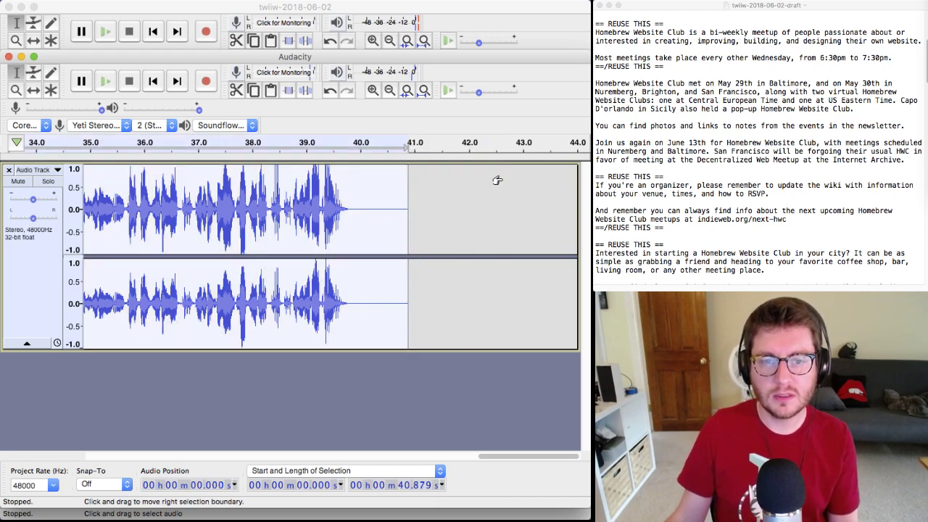
pyautogui.press('super+grave')
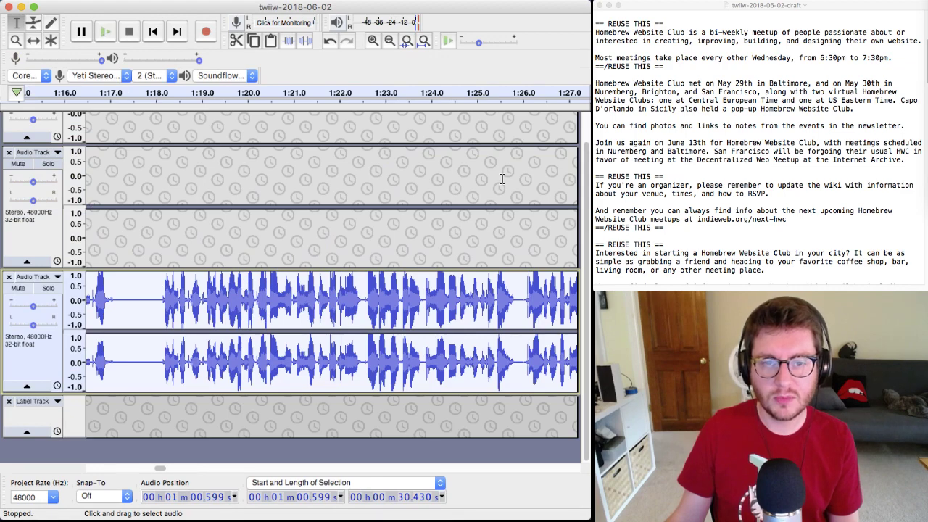
pyautogui.press('super+v')
pyautogui.press('Left')
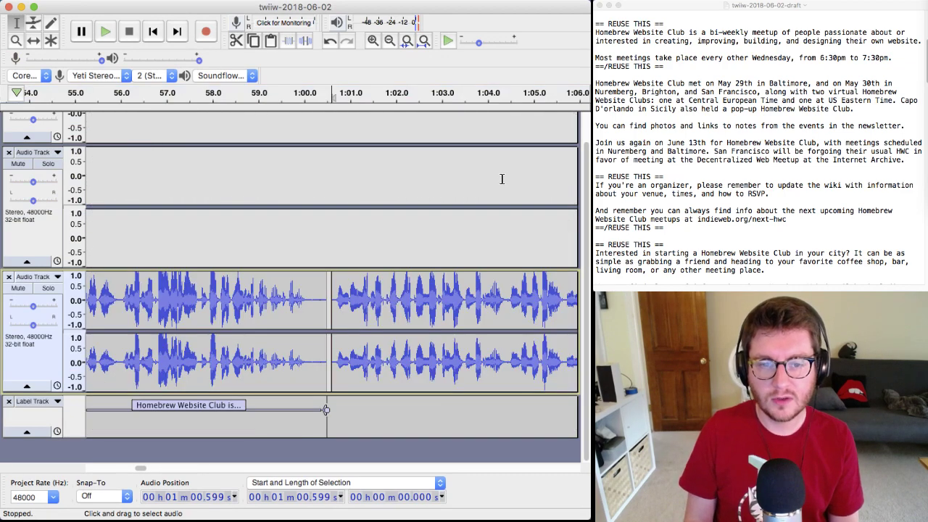
# - Play the pasted segment from about 1:30.5 to check how it sounds in the project
pyautogui.hscroll(15, 501, 178)
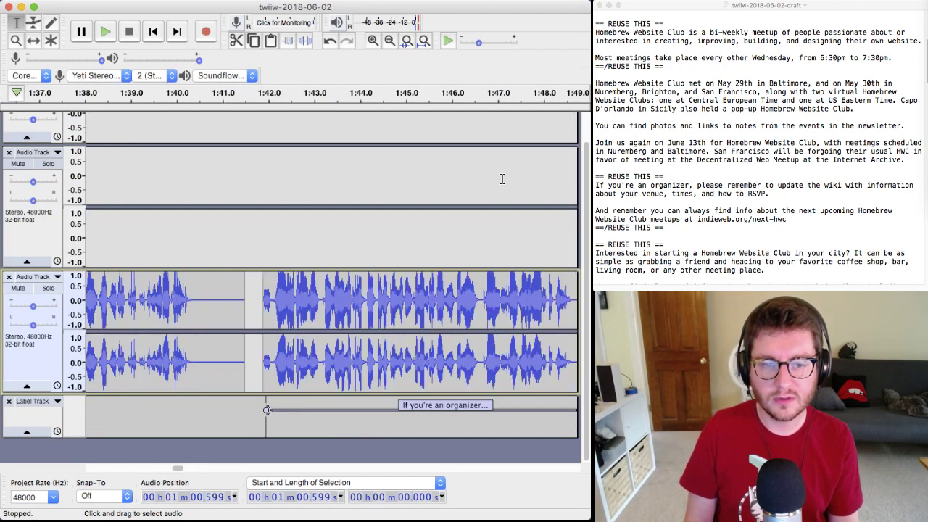
pyautogui.hscroll(-4, 501, 179)
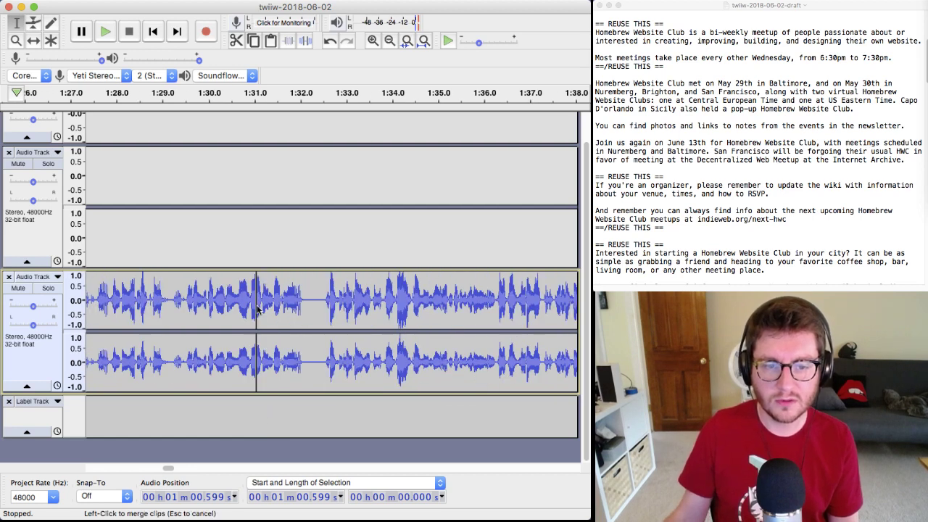
pyautogui.press('space')
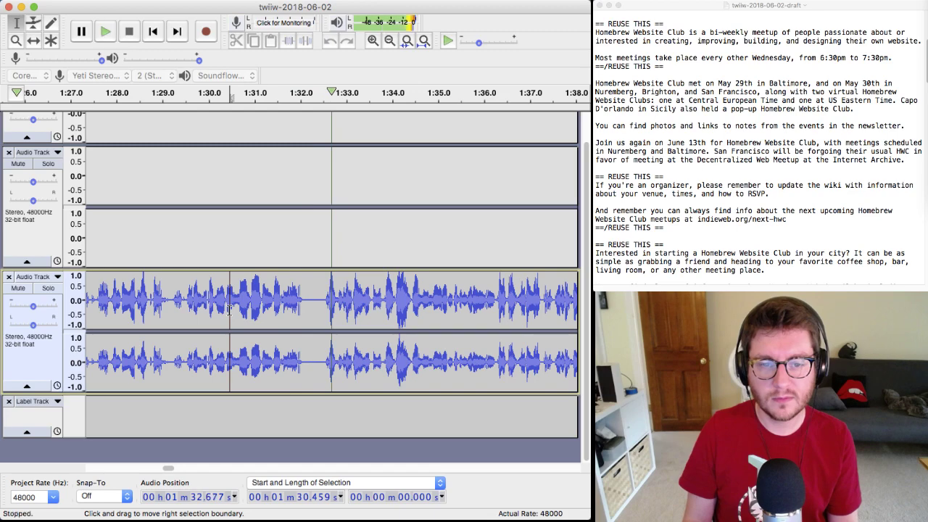
pyautogui.press('space')
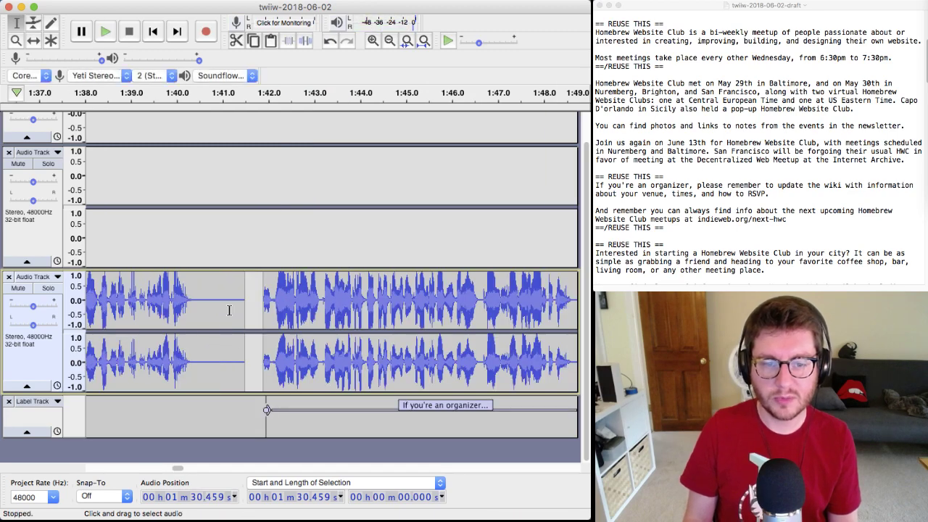
# - Select and play the clip following the "Interested in starting a HWC?" label, then place the cursor in the gap at about 2:40.9
pyautogui.hscroll(5, 228, 310)
pyautogui.hscroll(5, 228, 310)
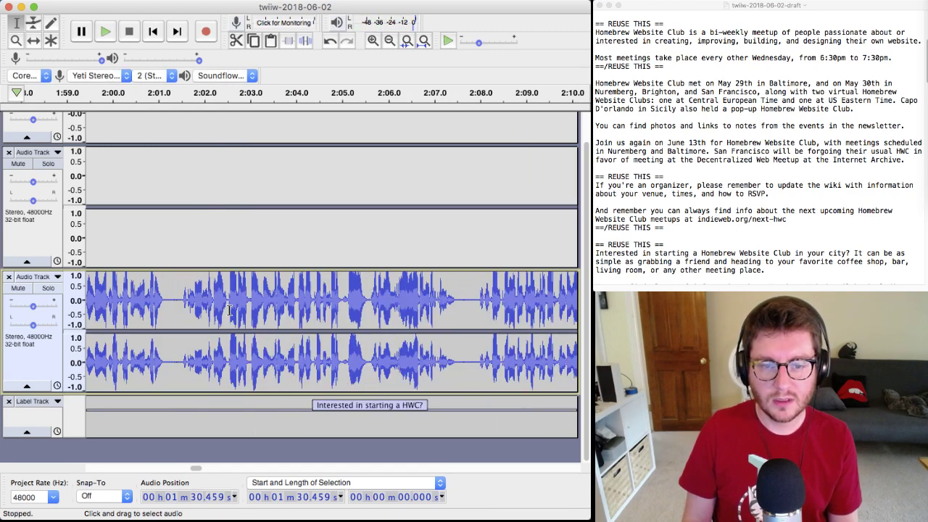
pyautogui.hscroll(5, 228, 310)
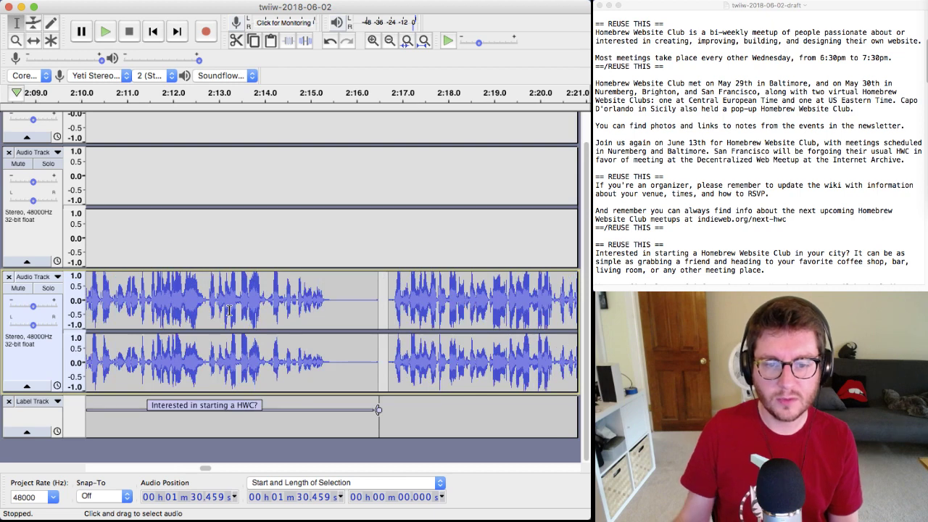
pyautogui.doubleClick(461, 310)
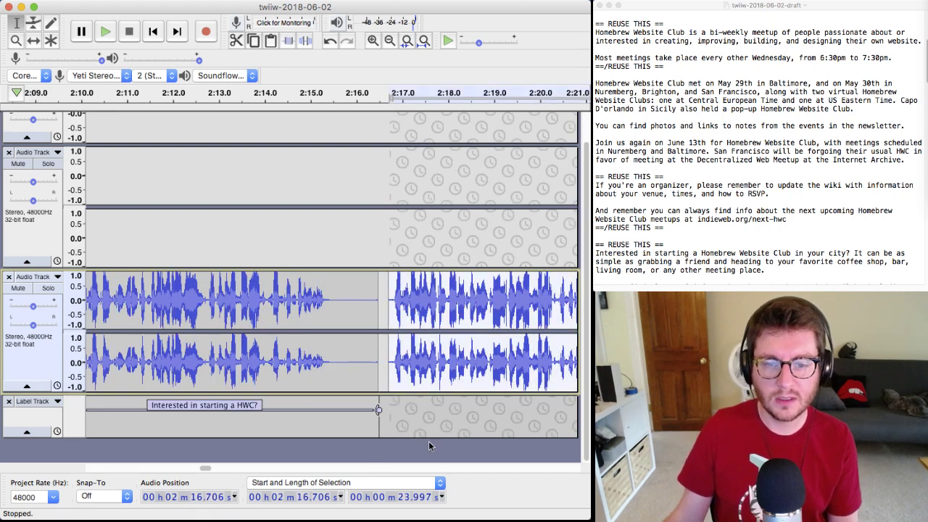
pyautogui.press('space')
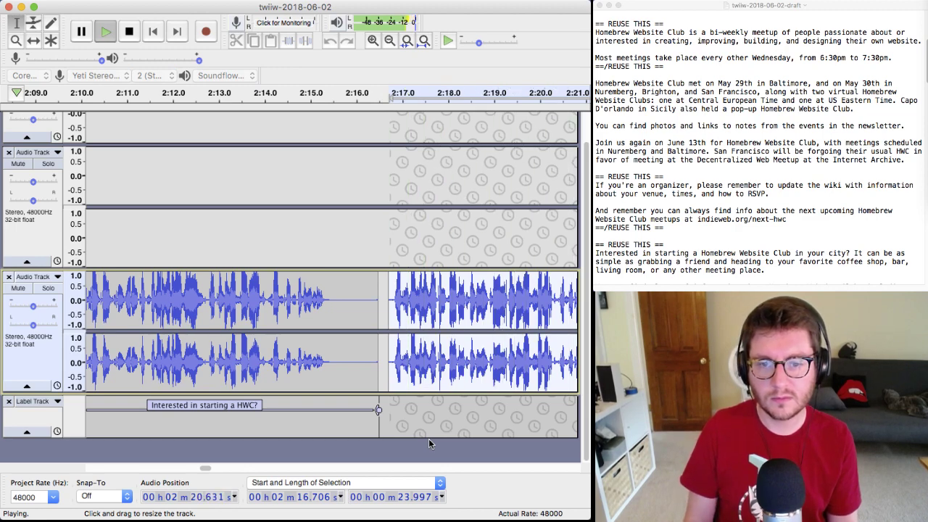
pyautogui.press('space')
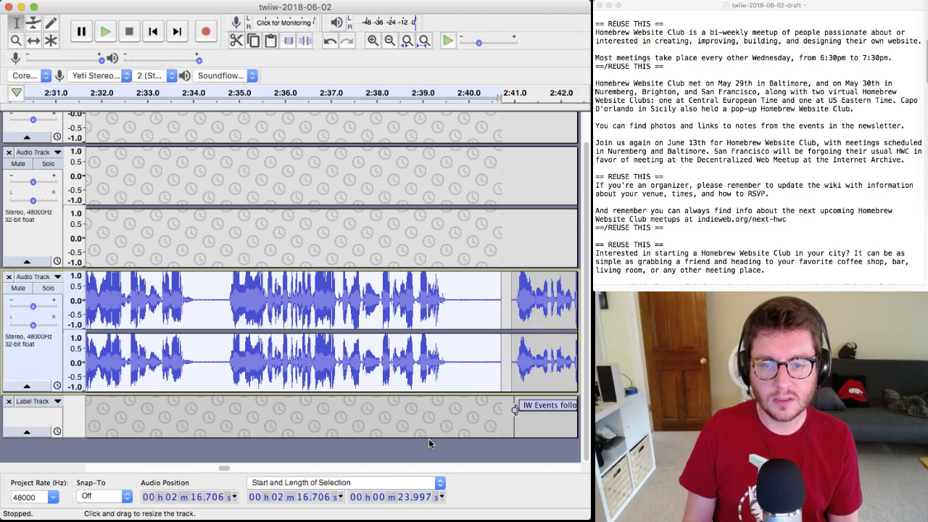
pyautogui.click(502, 369)
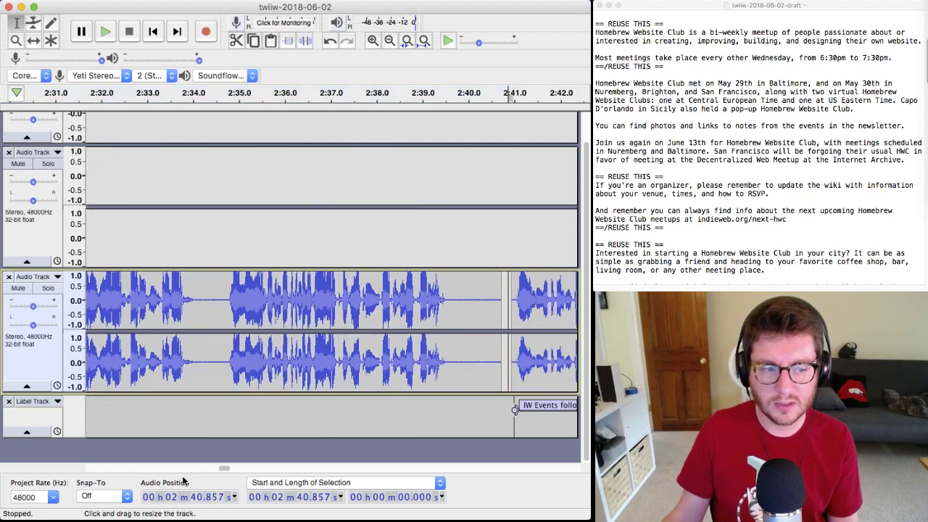
# - Read the draft script's paragraphs on the 2018 IndieWeb Summit registration, keynote schedule and invitations
pyautogui.scroll(-10, 771, 194)
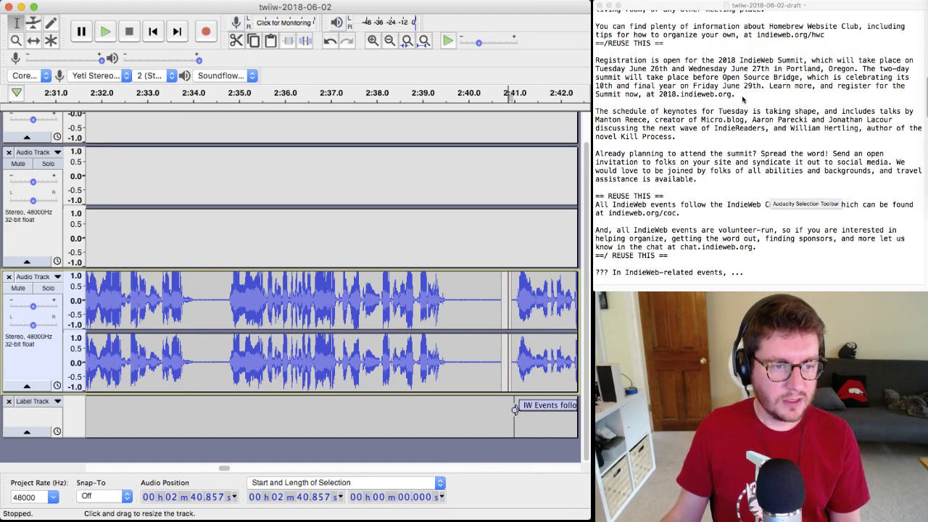
pyautogui.click(742, 100)
pyautogui.tripleClick(692, 69)
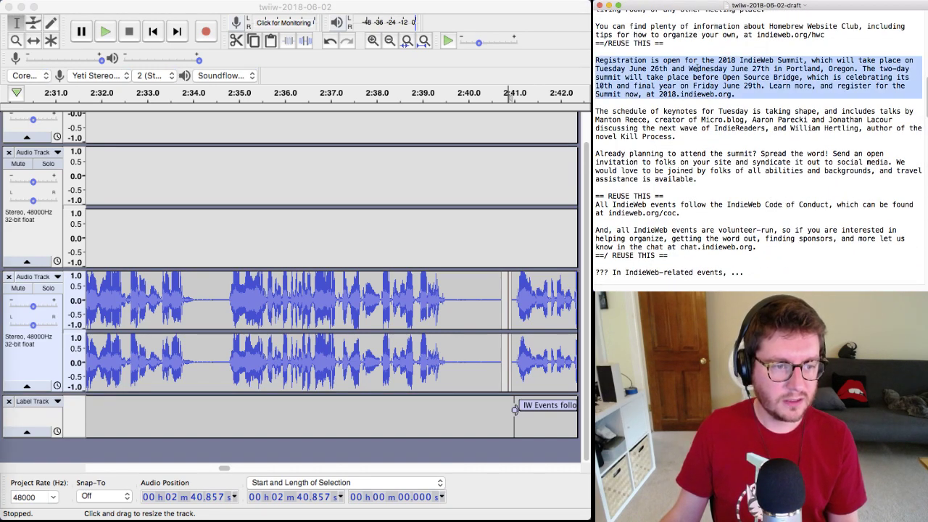
pyautogui.click(693, 118)
pyautogui.scroll(-5, 692, 143)
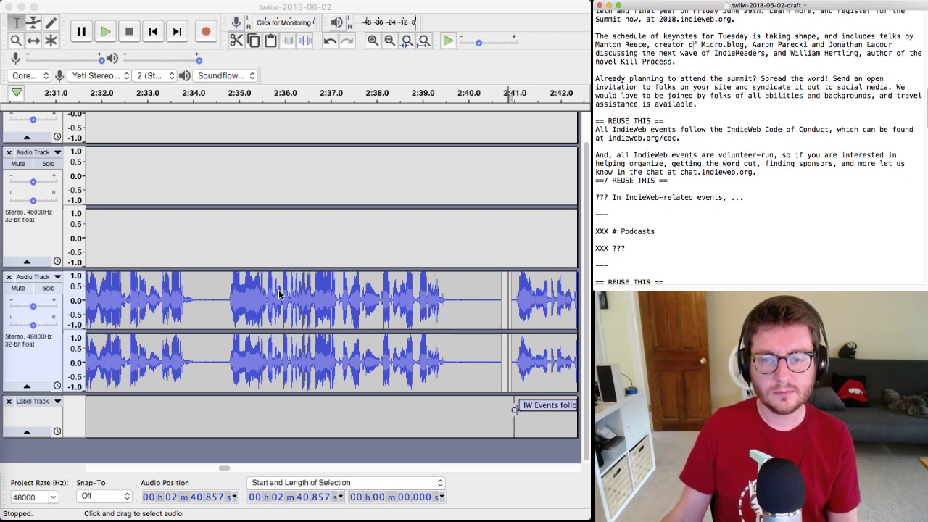
# - Remove the old take from the untitled recording window and record a new take of about 42 s
pyautogui.click(219, 12)
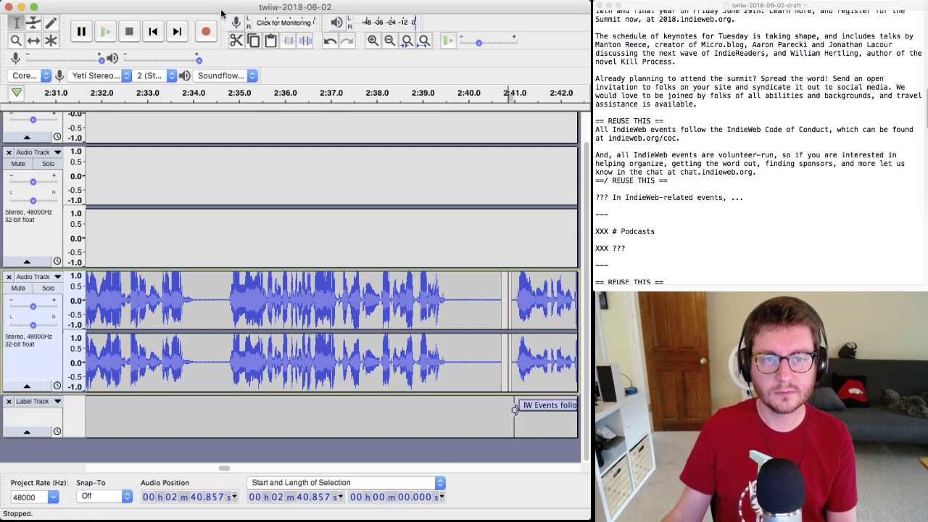
pyautogui.press('super+n')
pyautogui.press('super+v')
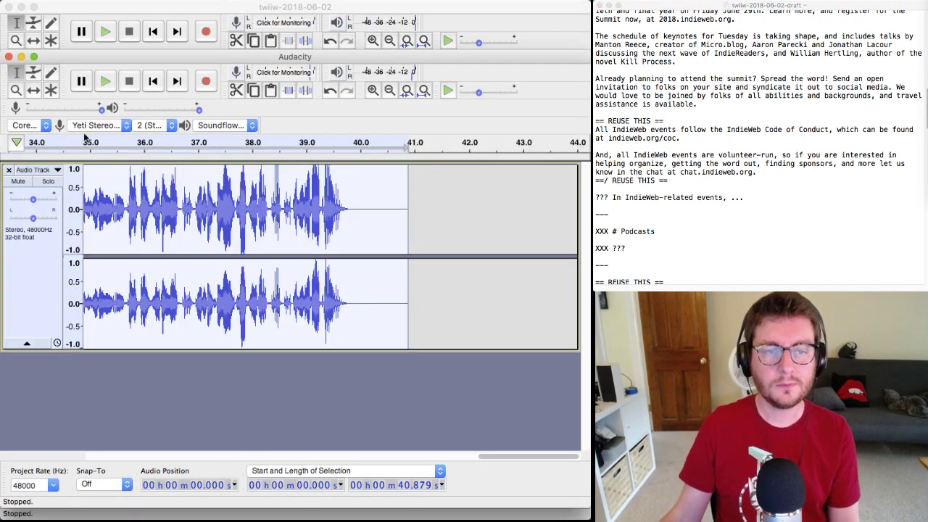
pyautogui.click(9, 170)
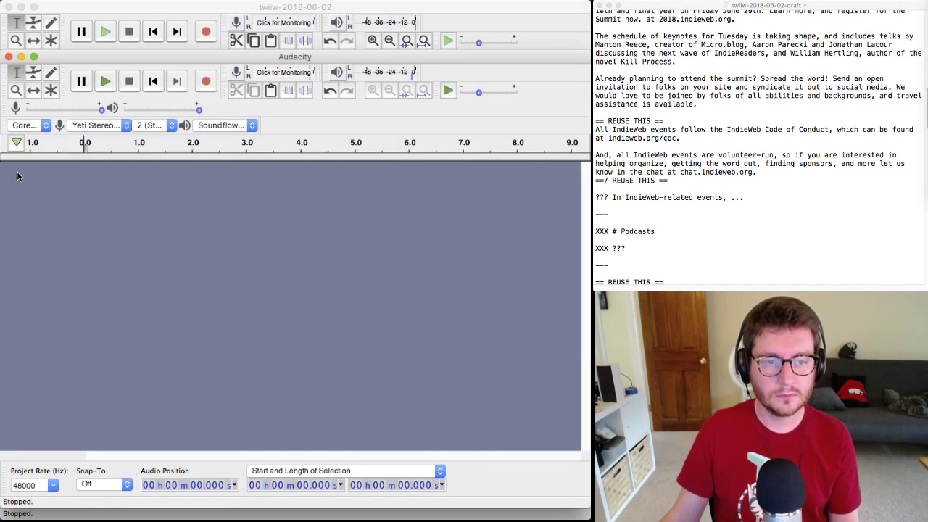
pyautogui.click(207, 82)
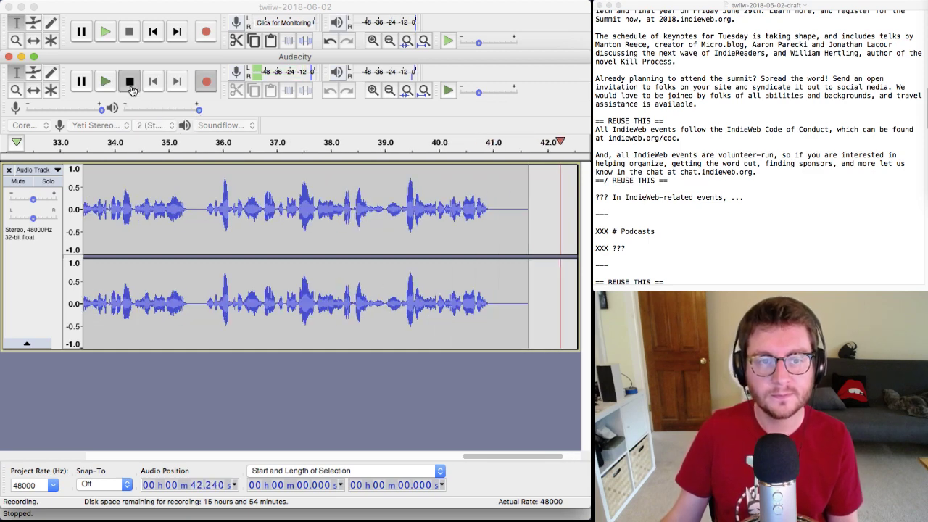
pyautogui.click(132, 88)
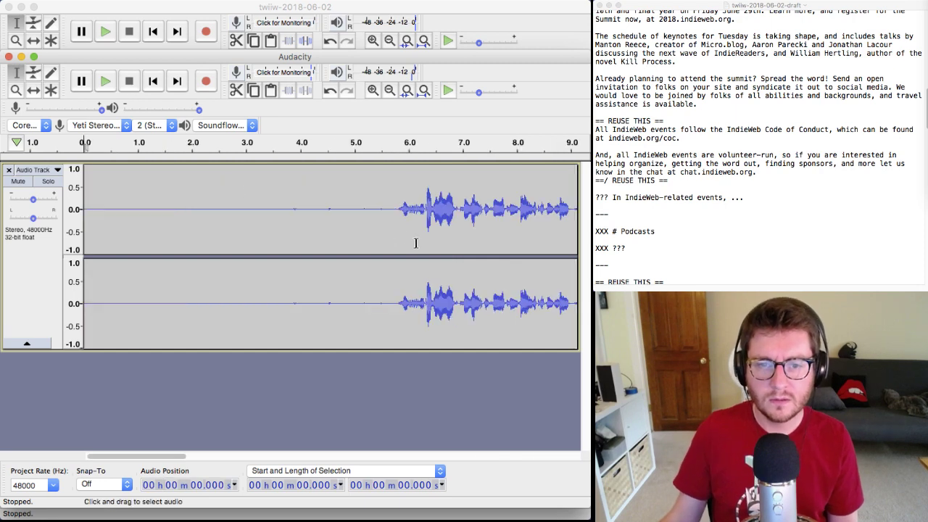
# - Capture a noise profile from the silent first 5.735 s of the new take and delete that silence
pyautogui.moveTo(394, 210); pyautogui.dragTo(81, 211)
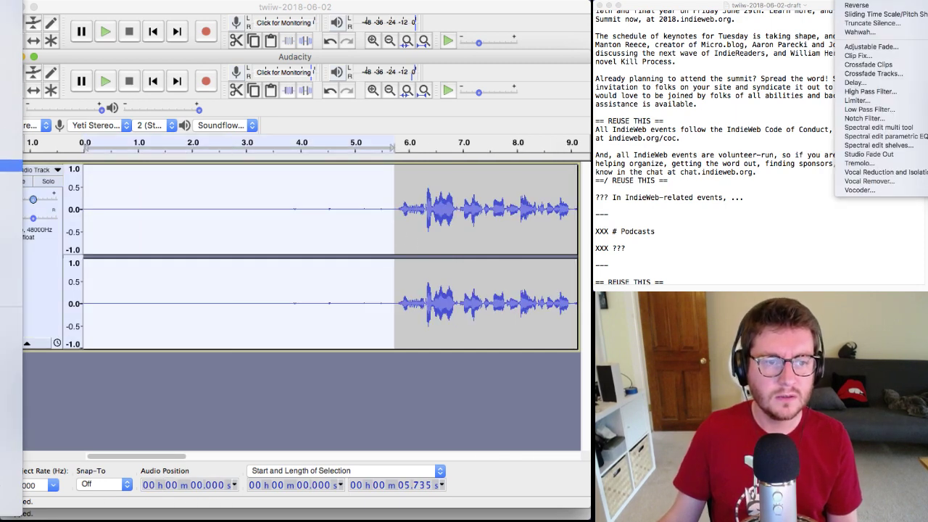
pyautogui.click(4, 183)
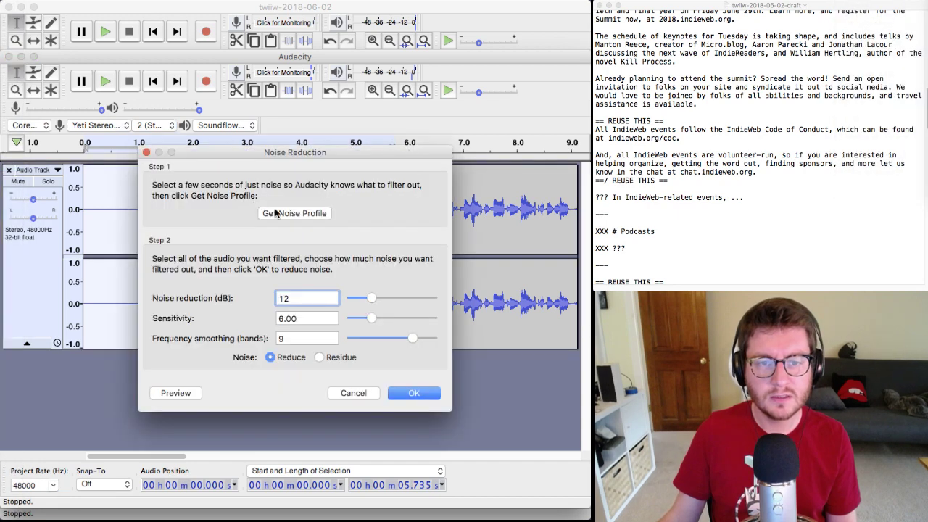
pyautogui.click(275, 213)
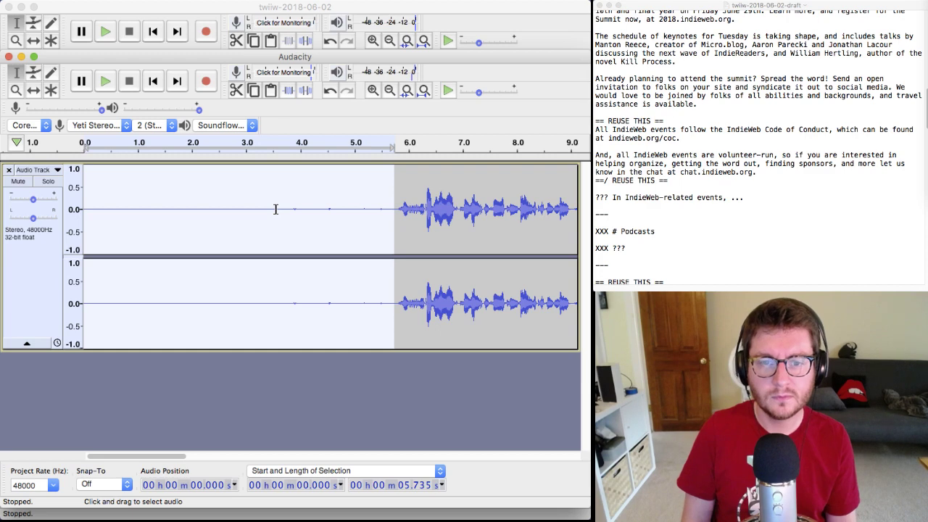
pyautogui.press('Delete')
# - Play the beginning of the trimmed take, then apply the Noise Compress Limit chain to the current project
pyautogui.press('space')
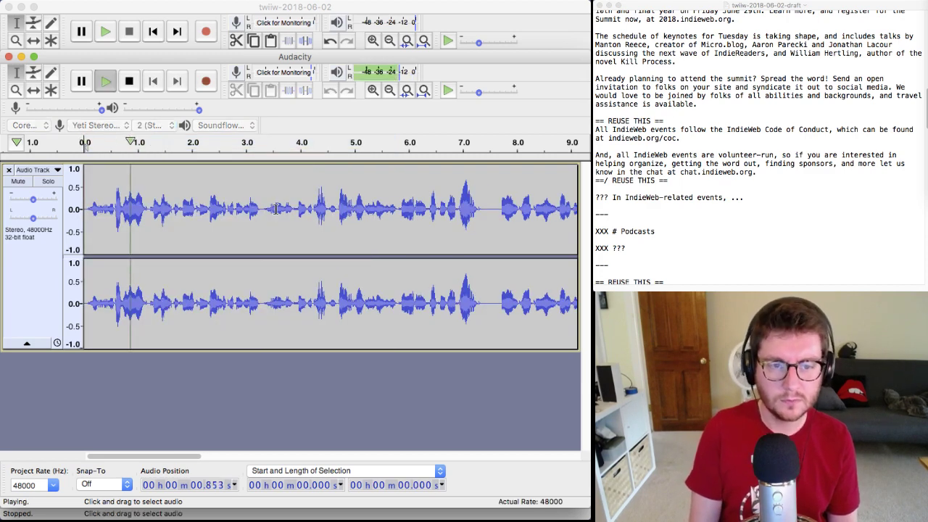
pyautogui.press('space')
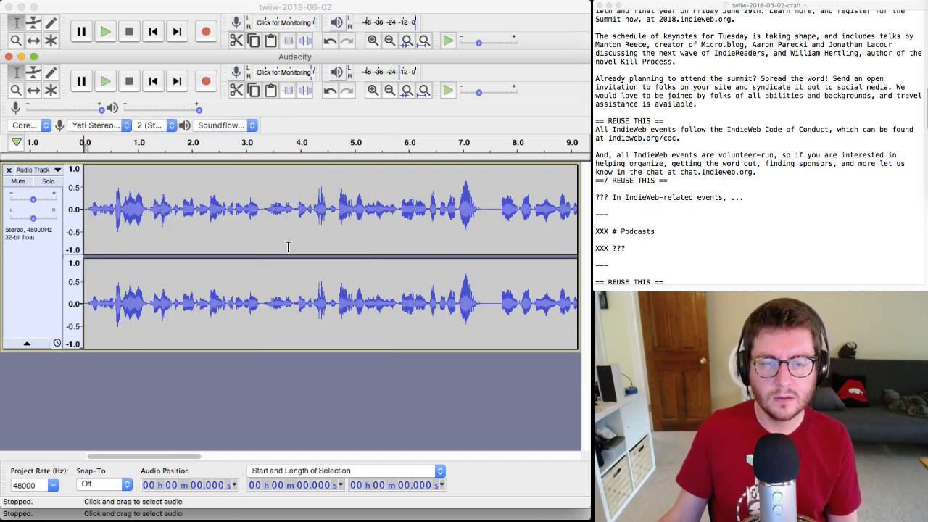
pyautogui.hotkey('ctrl', 'shift', 'a')
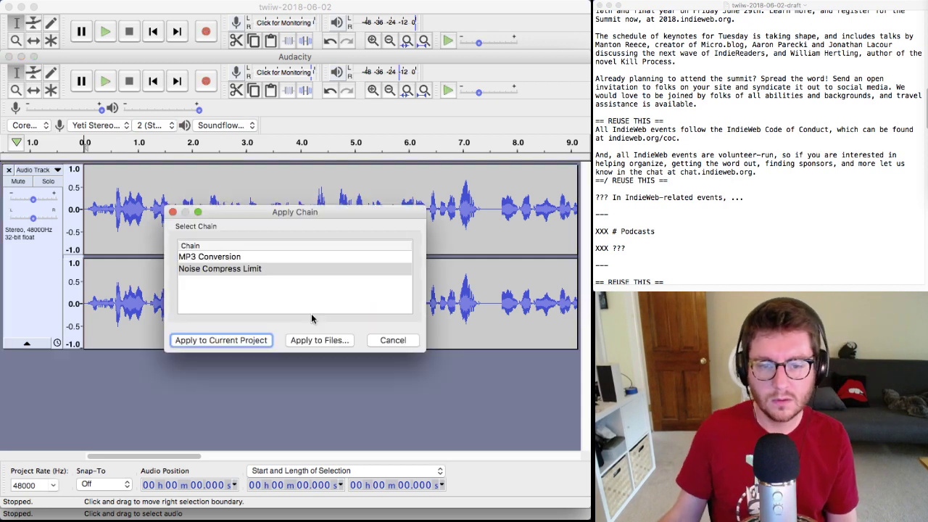
pyautogui.click(247, 339)
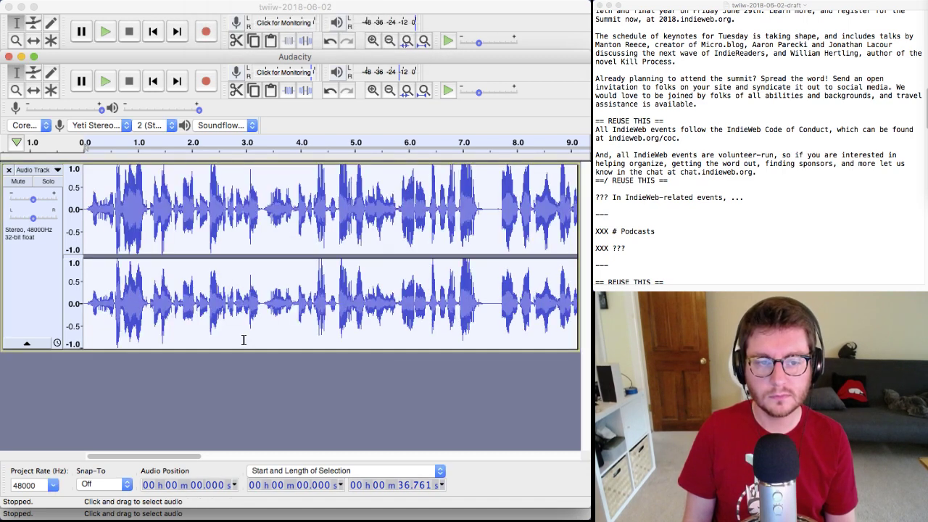
# - Listen for the flubbed passage in the new take and delete 5.248 s of audio starting at 12.330 s
pyautogui.hscroll(5, 244, 340)
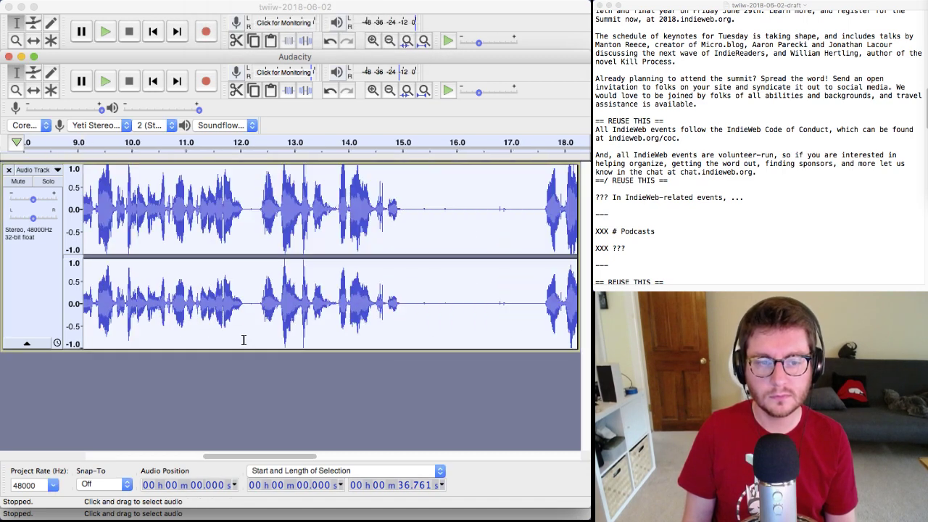
pyautogui.click(333, 298)
pyautogui.press('space')
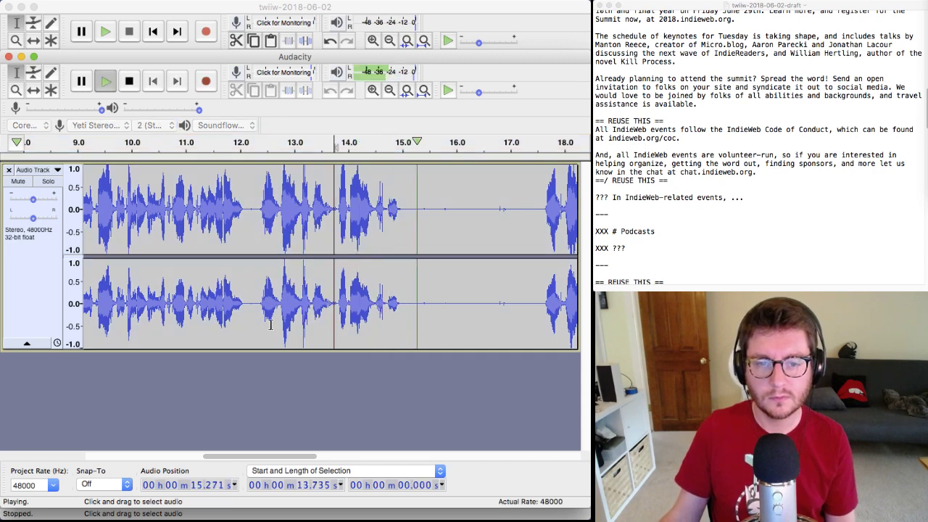
pyautogui.press('space')
pyautogui.click(258, 316)
pyautogui.press('space')
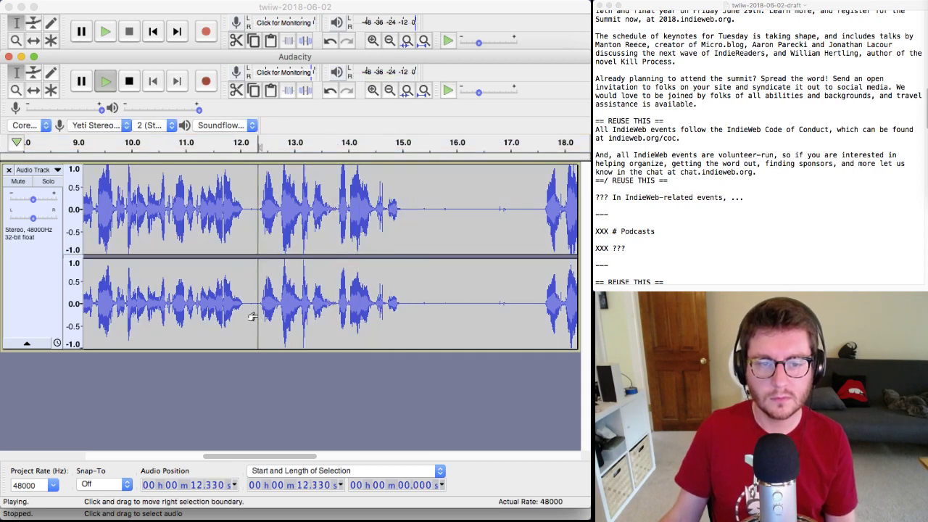
pyautogui.press('space')
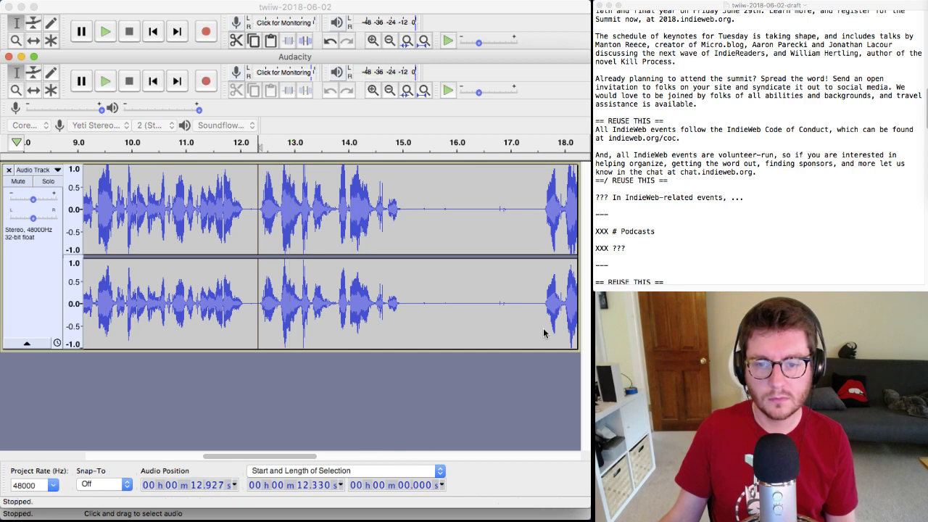
pyautogui.keyDown('shift'); pyautogui.click(535, 319); pyautogui.keyUp('shift')
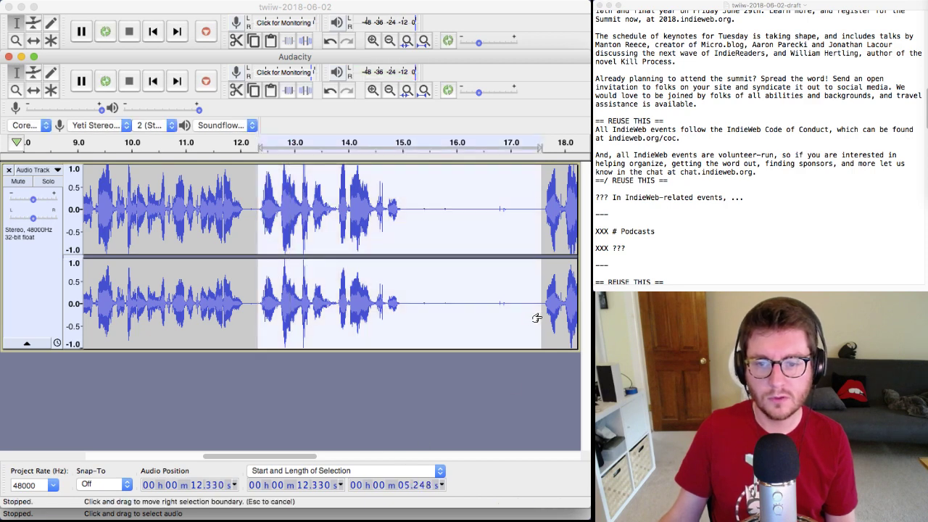
pyautogui.press('Delete')
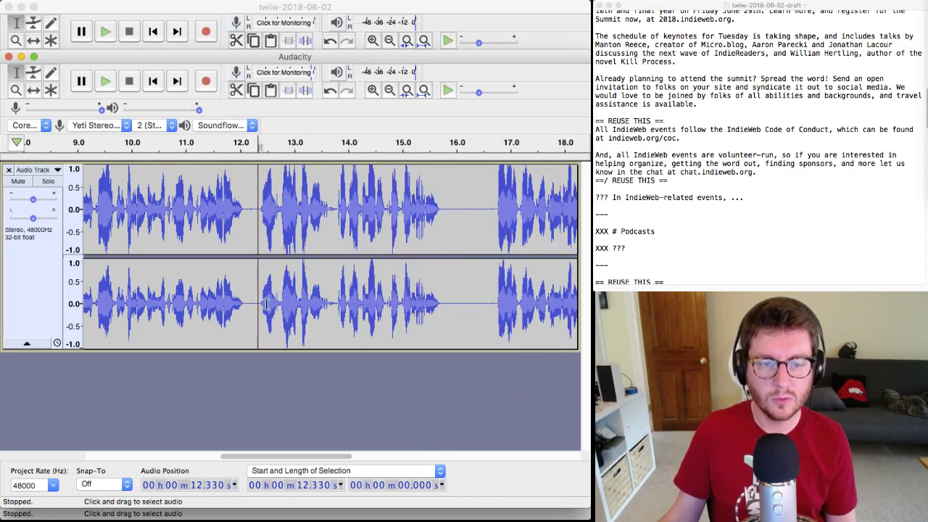
# - Play across the cut and shorten the pause before the next sentence by deleting the audio from 16.544 s to 16.707 s
pyautogui.click(198, 308)
pyautogui.press('space')
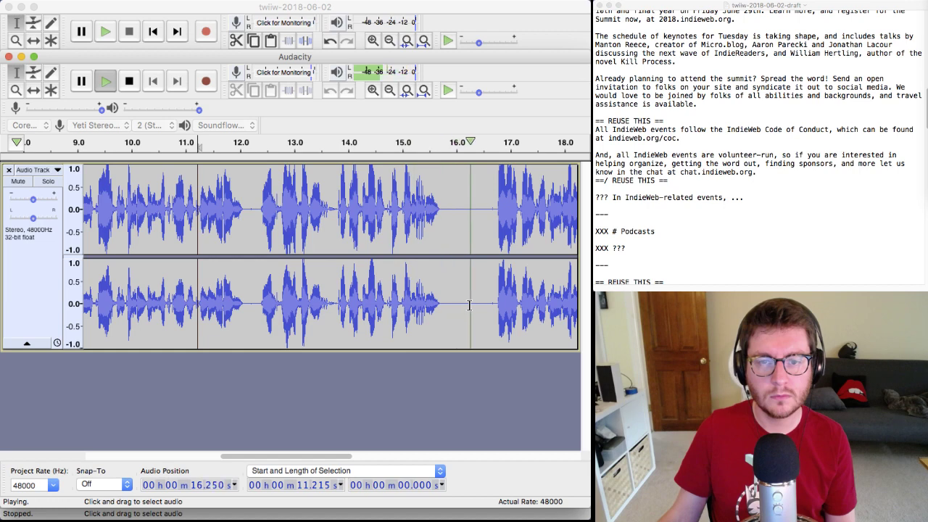
pyautogui.press('x')
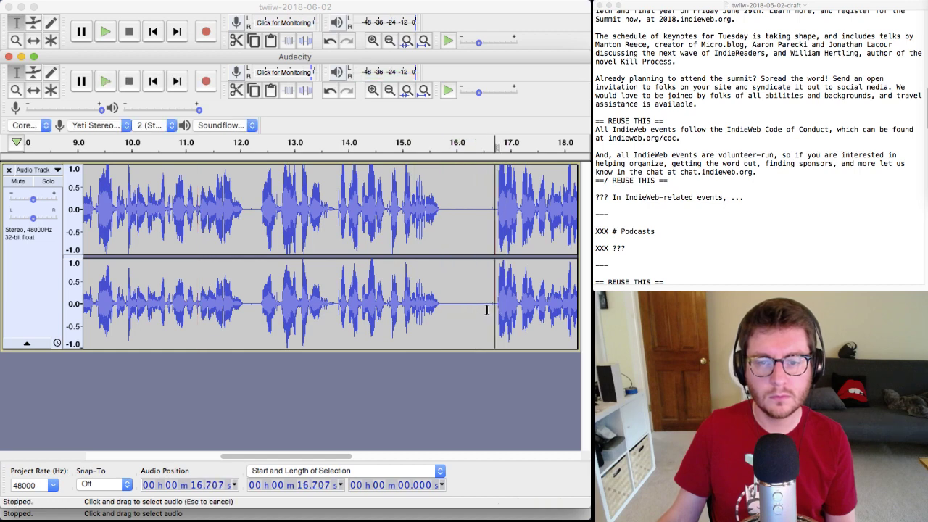
pyautogui.click(486, 310)
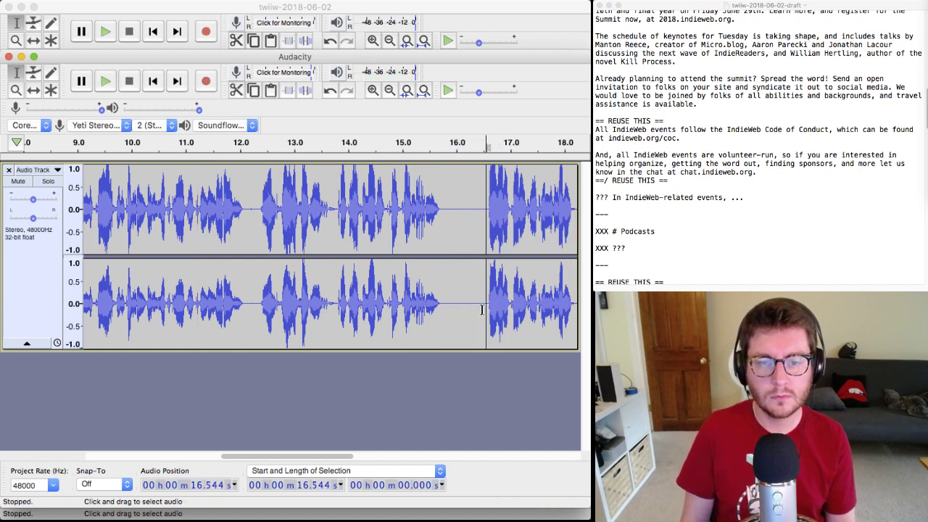
pyautogui.press('space')
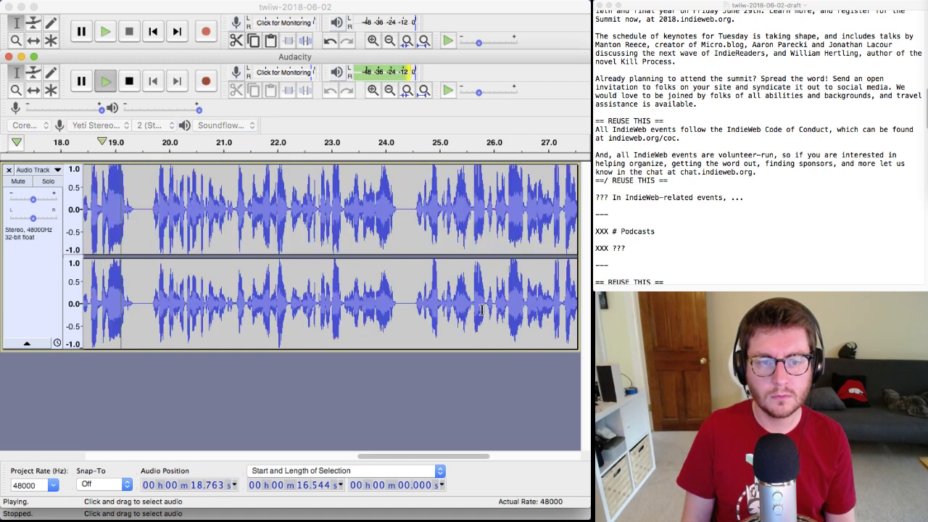
pyautogui.press('space')
# - Trim the silence at the end of the take so that it ends at 30.755 s
pyautogui.hscroll(5, 481, 308)
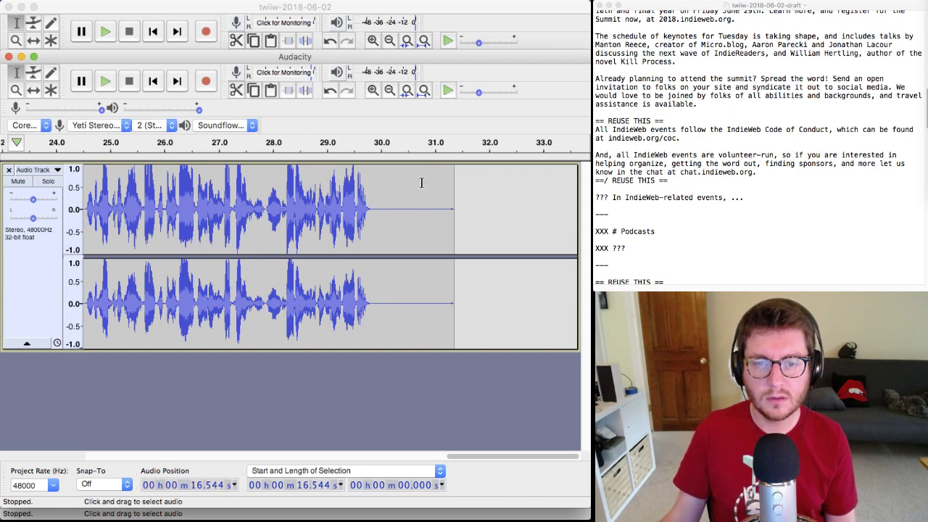
pyautogui.moveTo(444, 184); pyautogui.dragTo(453, 185)
pyautogui.press('Escape')
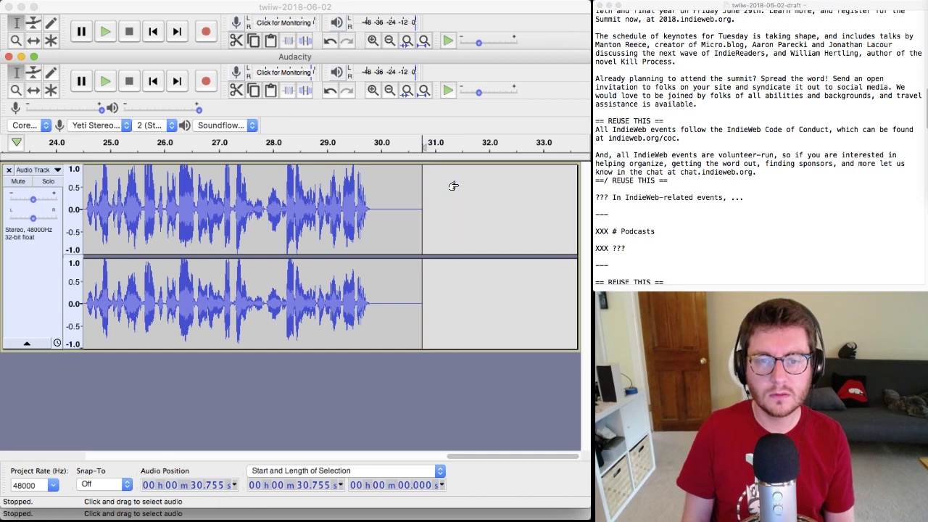
# - Copy the whole cleaned take and paste it into the voice track of twiiw-2018-06-02 at 2 min 40.816 s
pyautogui.hotkey('shift', 'Home')
pyautogui.press('super+grave')
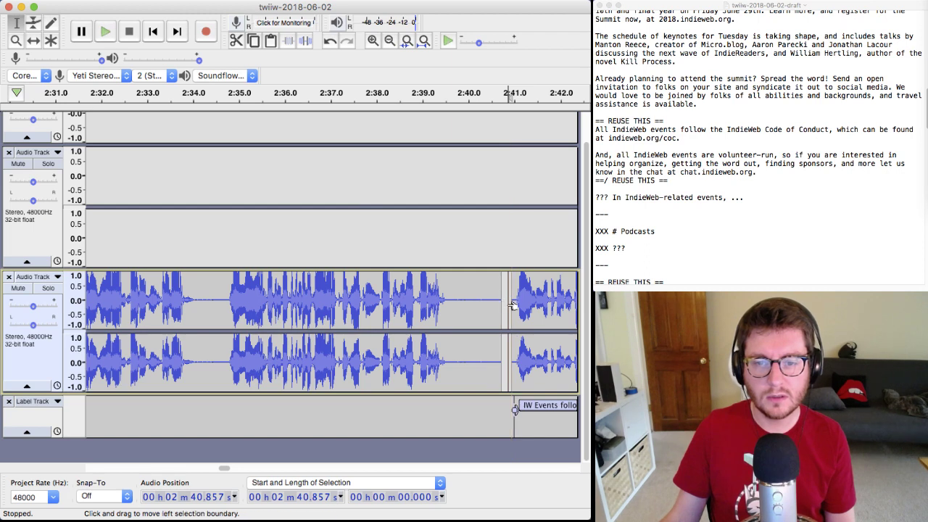
pyautogui.moveTo(505, 305); pyautogui.dragTo(500, 307)
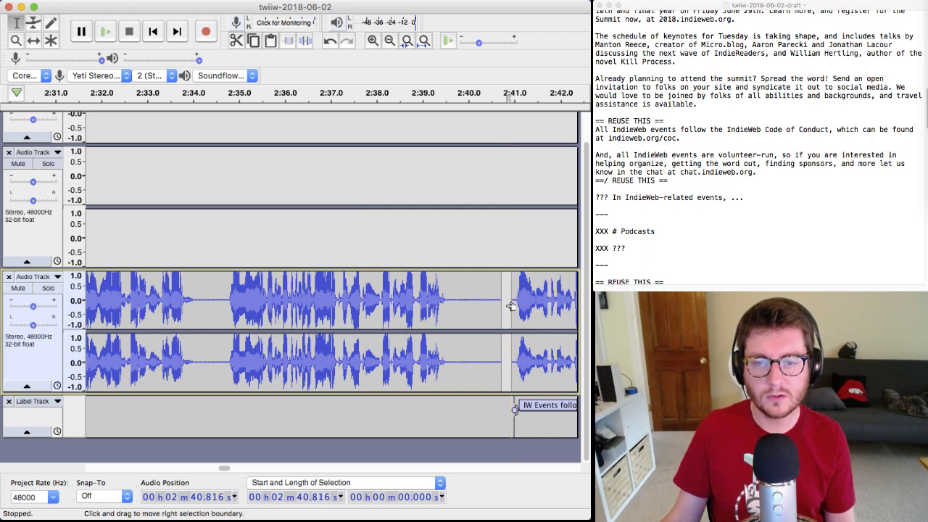
pyautogui.press('super+v')
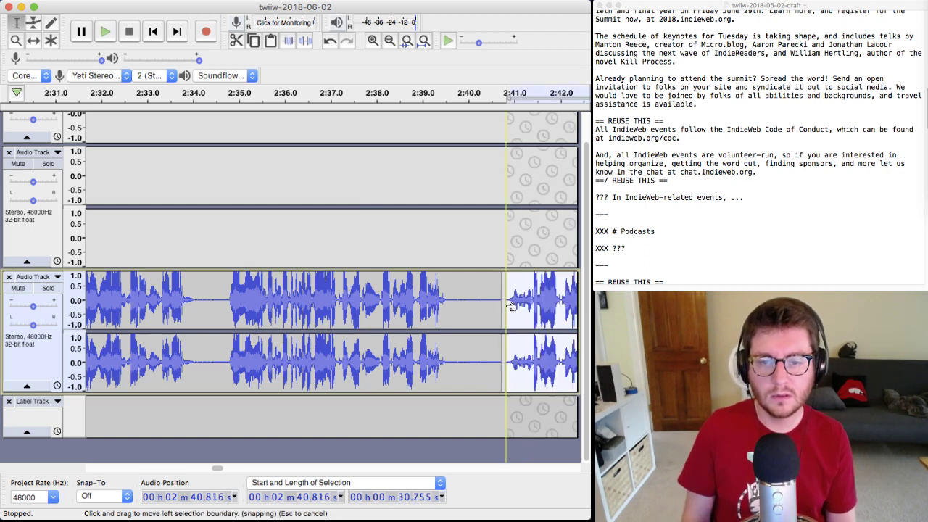
pyautogui.press('Right')
# - Play the old 23.824 s voice clip at 3 min 30.791 s and delete it, closing the gap on all tracks
pyautogui.hscroll(5, 505, 304)
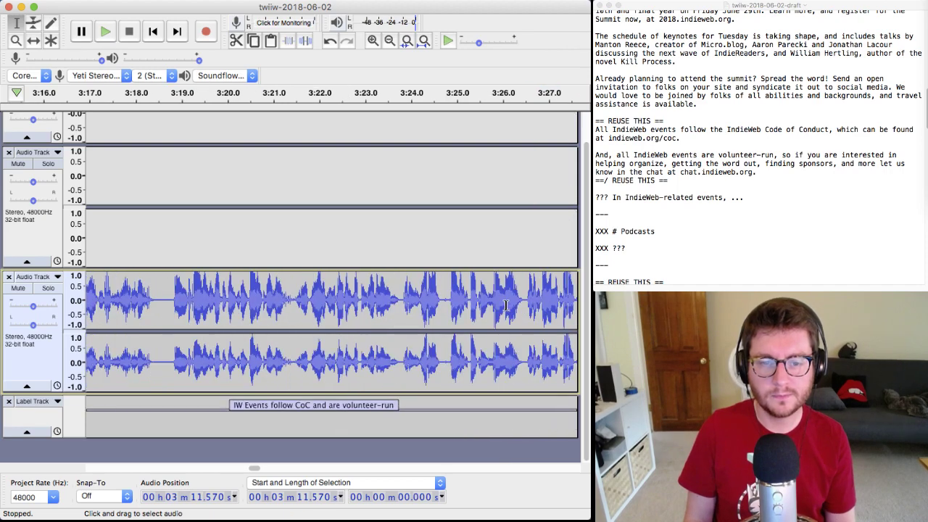
pyautogui.hscroll(5, 505, 305)
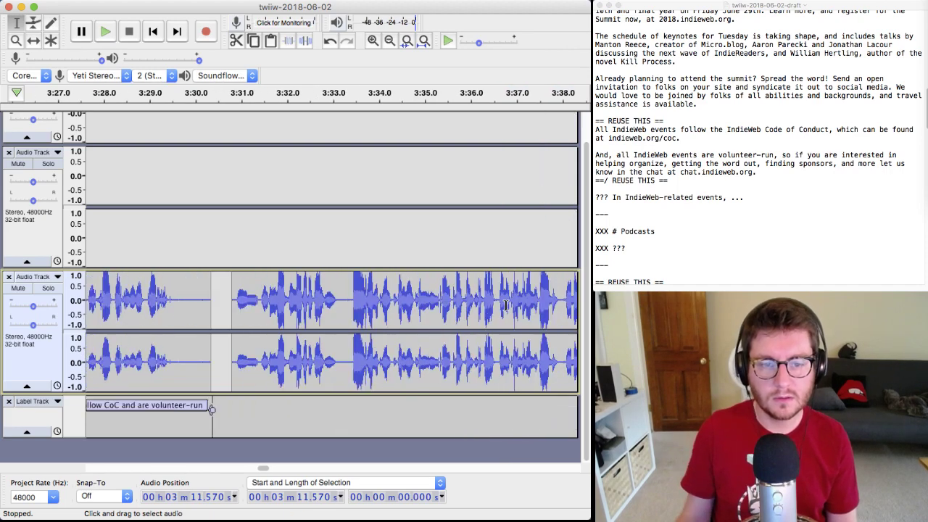
pyautogui.doubleClick(317, 298)
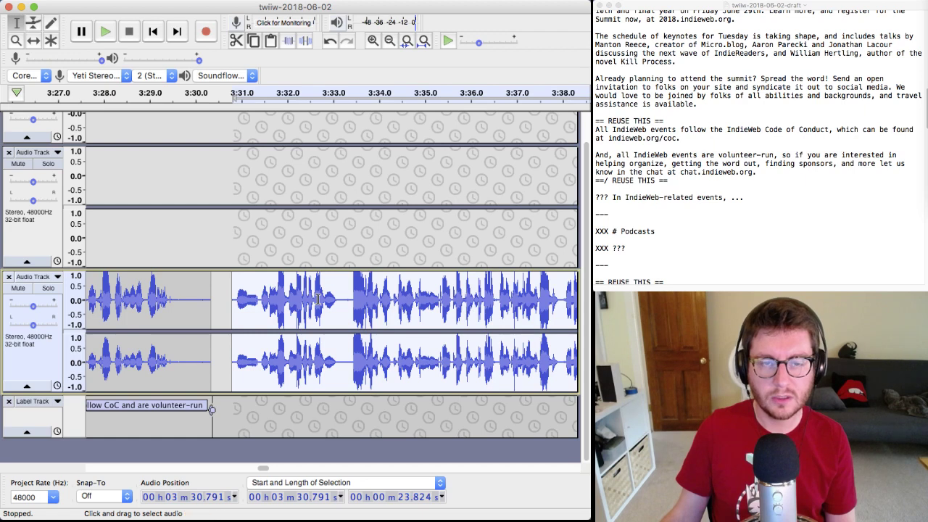
pyautogui.press('space')
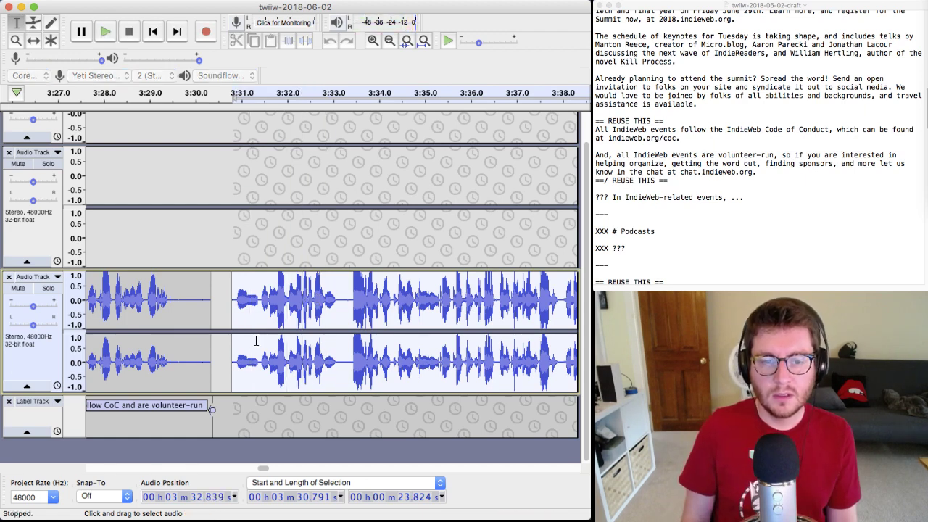
pyautogui.press('space')
pyautogui.press('super+z')
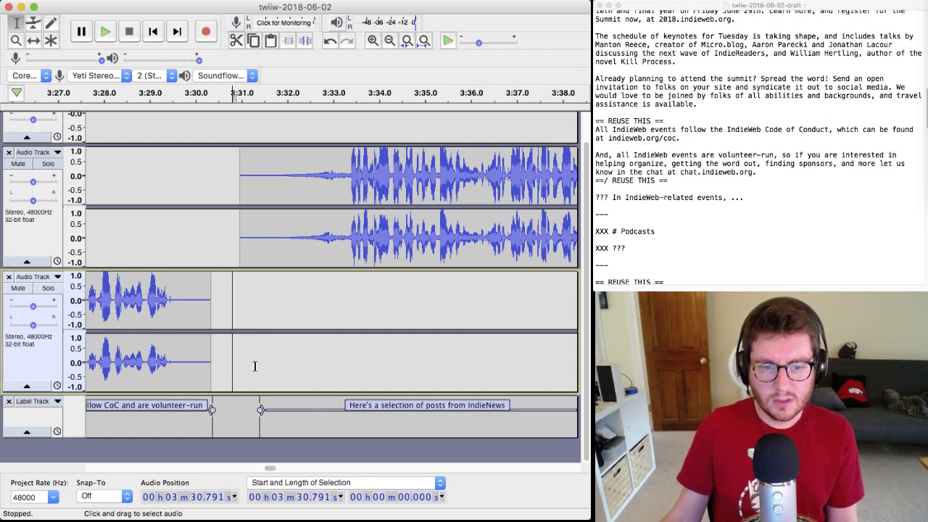
# - Align the start of the IndieNews posts label with its music clip, and save the project after checking the following voice clip's extent
pyautogui.moveTo(259, 411); pyautogui.dragTo(240, 410)
pyautogui.hscroll(5, 240, 410)
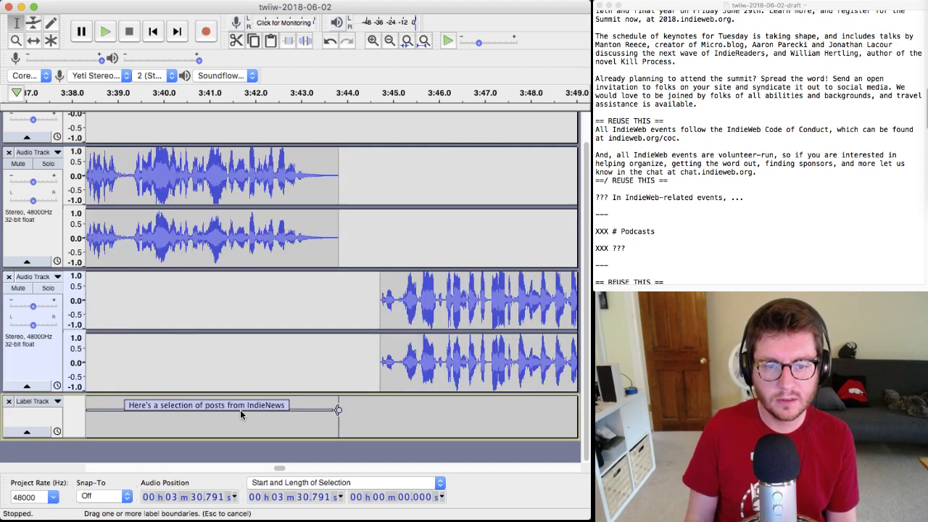
pyautogui.doubleClick(433, 284)
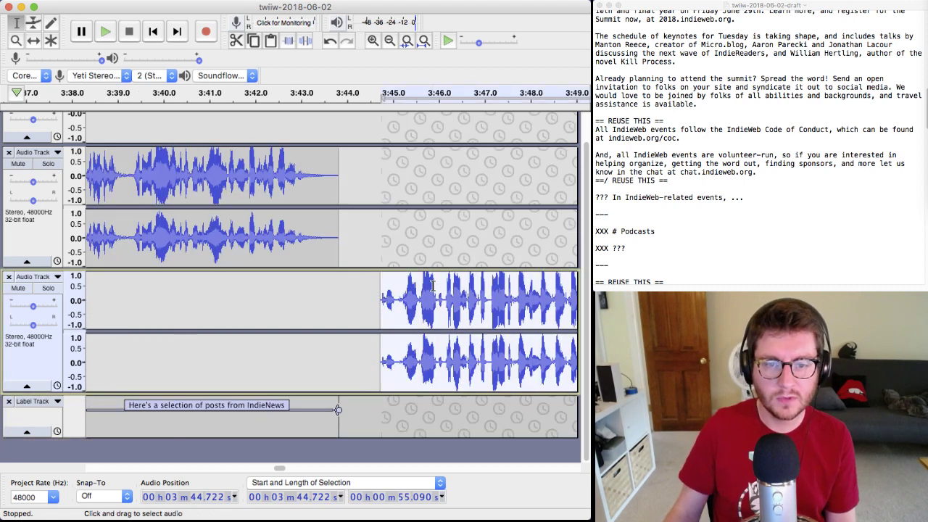
pyautogui.hscroll(15, 433, 285)
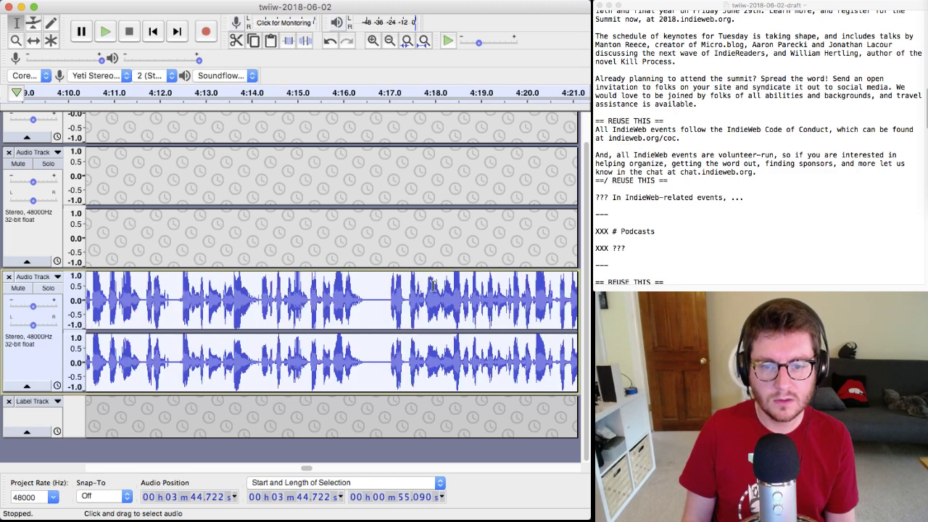
pyautogui.hscroll(10, 433, 285)
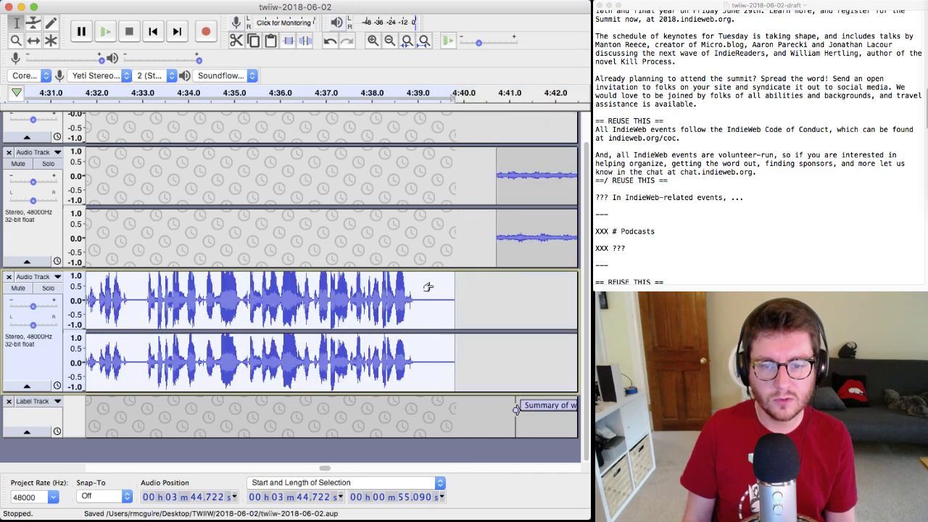
# - Bring up the script's IndieNews post summaries and record them as a new take of about 1 min 45 s, replacing the old take in the untitled window
pyautogui.scroll(-15, 757, 90)
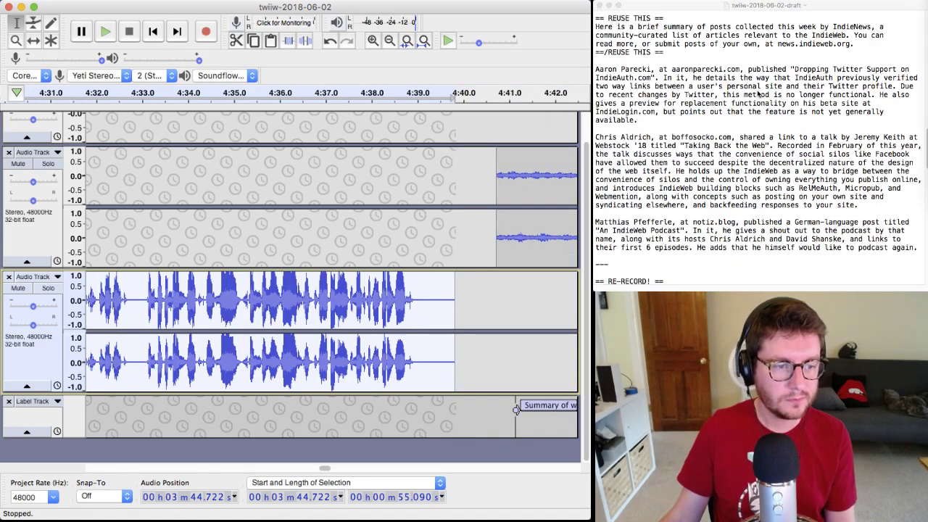
pyautogui.scroll(-1, 732, 76)
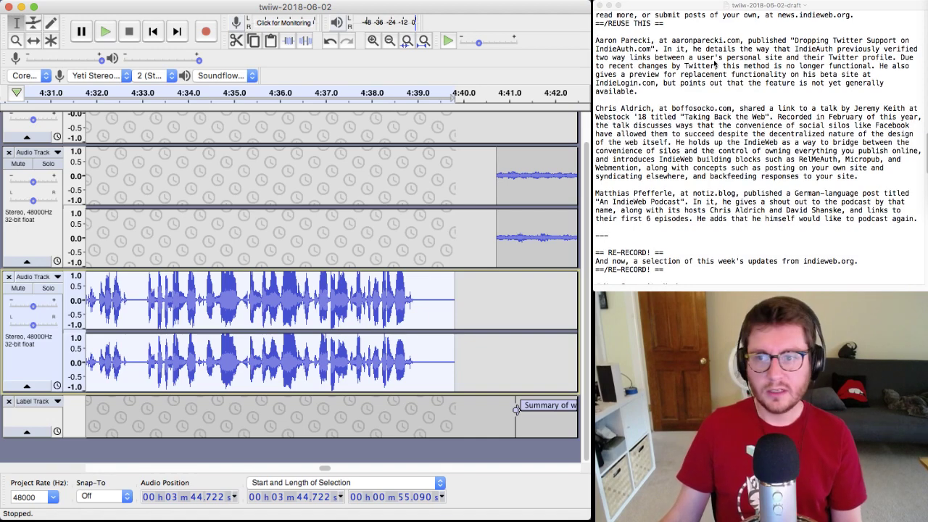
pyautogui.scroll(-1, 714, 65)
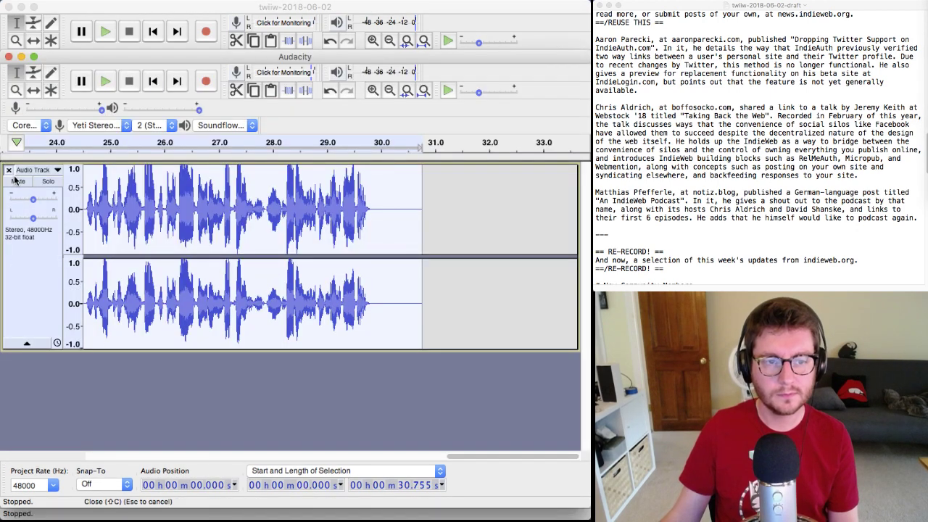
pyautogui.click(209, 85)
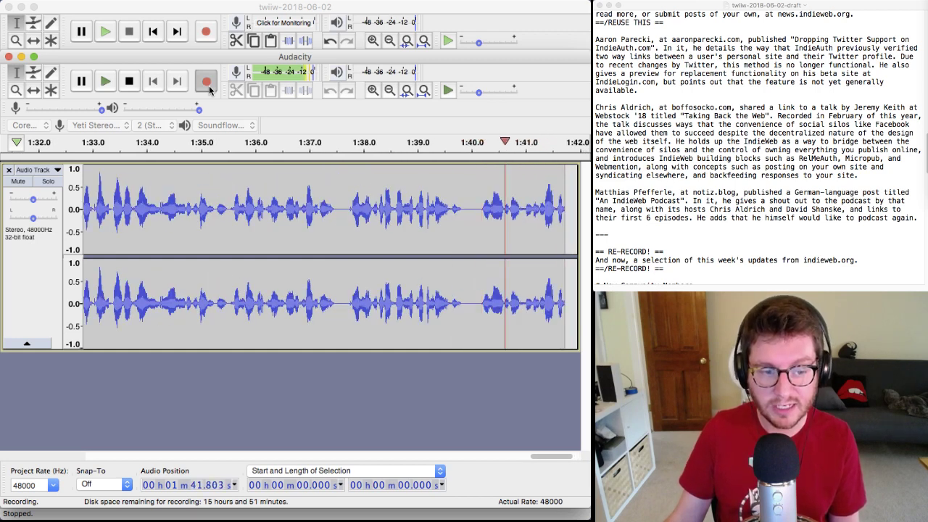
pyautogui.click(130, 82)
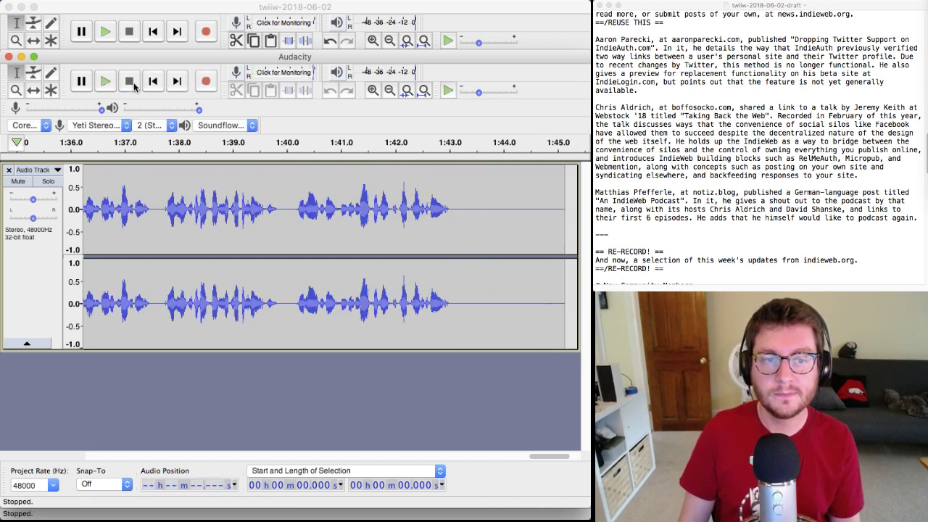
# - Select the silent opening of the newly recorded take, from 0 s with a length of 5.991 s
pyautogui.press('Home')
pyautogui.moveTo(408, 215); pyautogui.dragTo(18, 229)
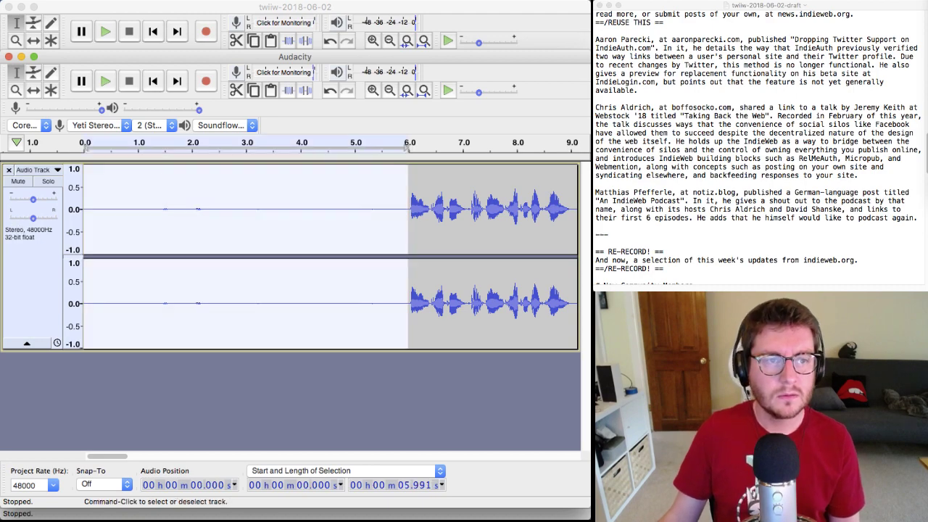
pyautogui.click(830, 6)
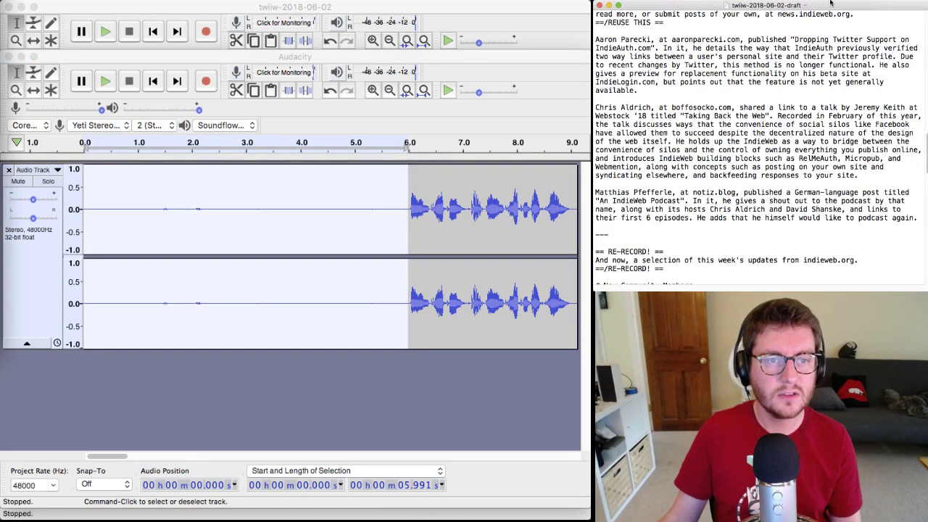
pyautogui.click(740, 0)
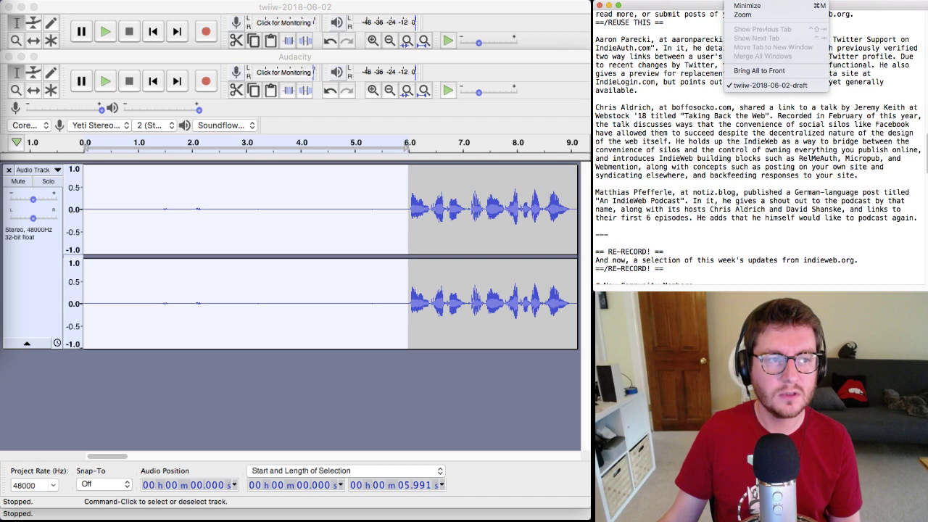
pyautogui.click(77, 12)
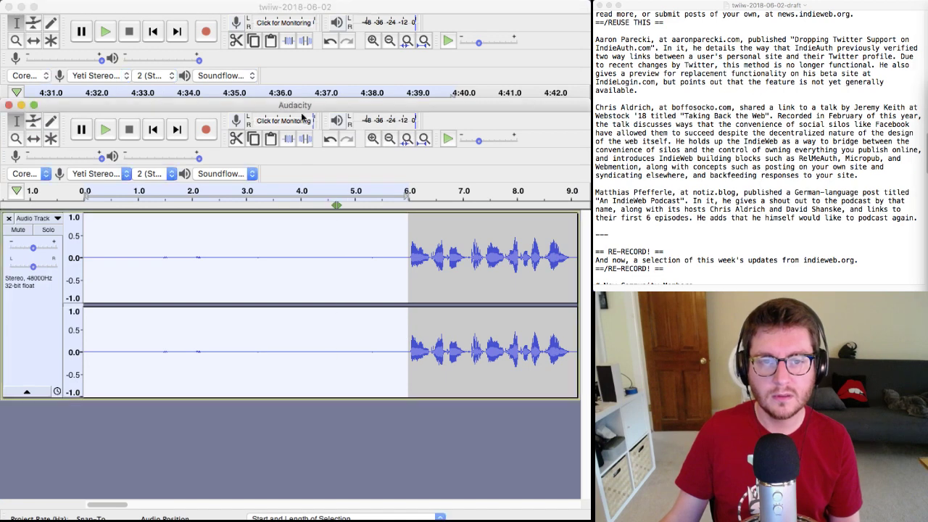
pyautogui.moveTo(305, 155); pyautogui.dragTo(299, 59)
pyautogui.press('super+grave')
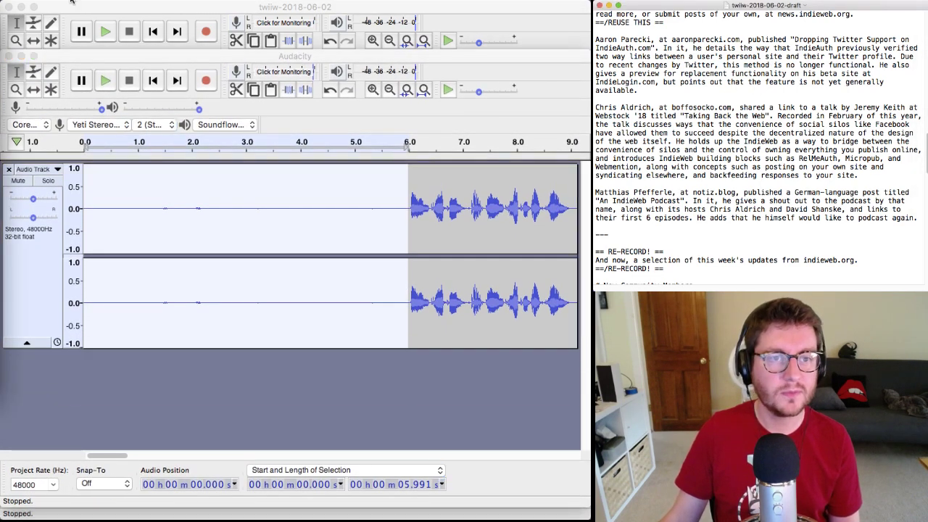
pyautogui.click(848, 0)
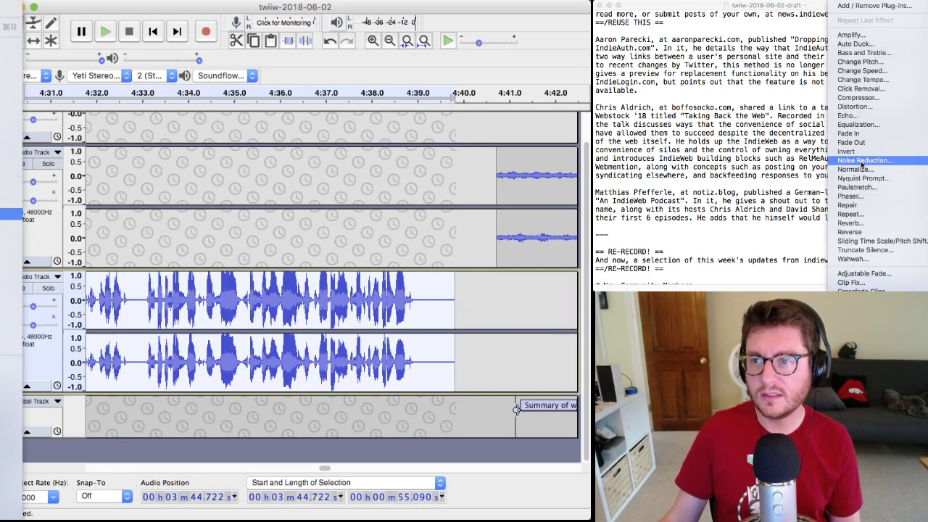
pyautogui.click(862, 162)
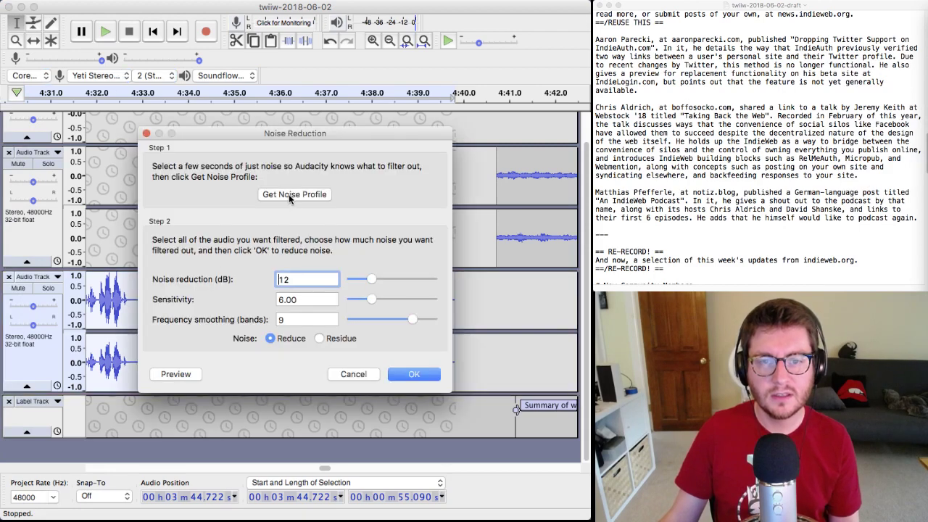
pyautogui.click(355, 375)
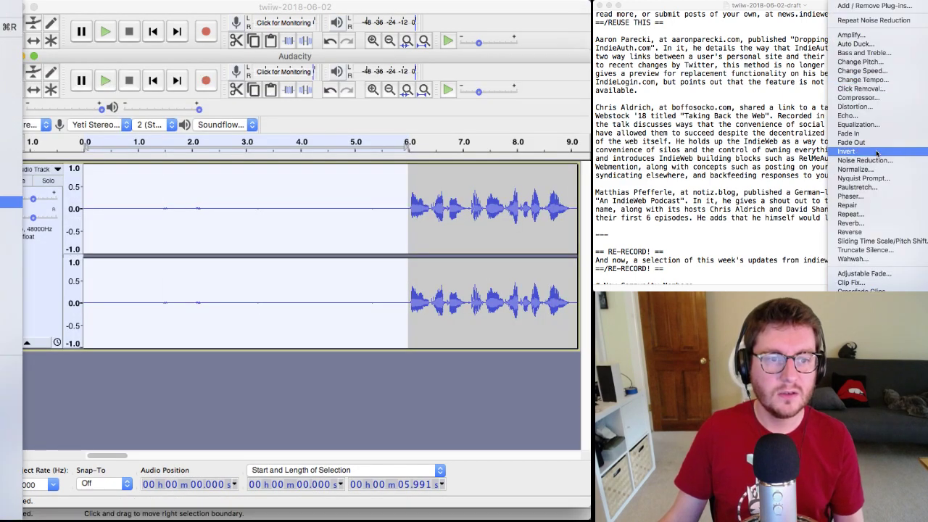
# - Capture a noise profile from the selected silent opening in the untitled window, and delete that silence from the take
pyautogui.press('Escape')
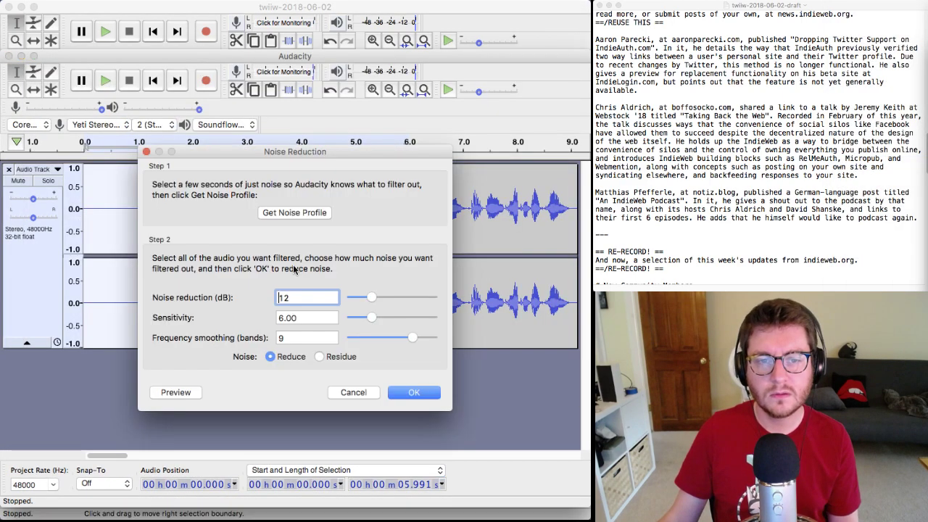
pyautogui.click(288, 212)
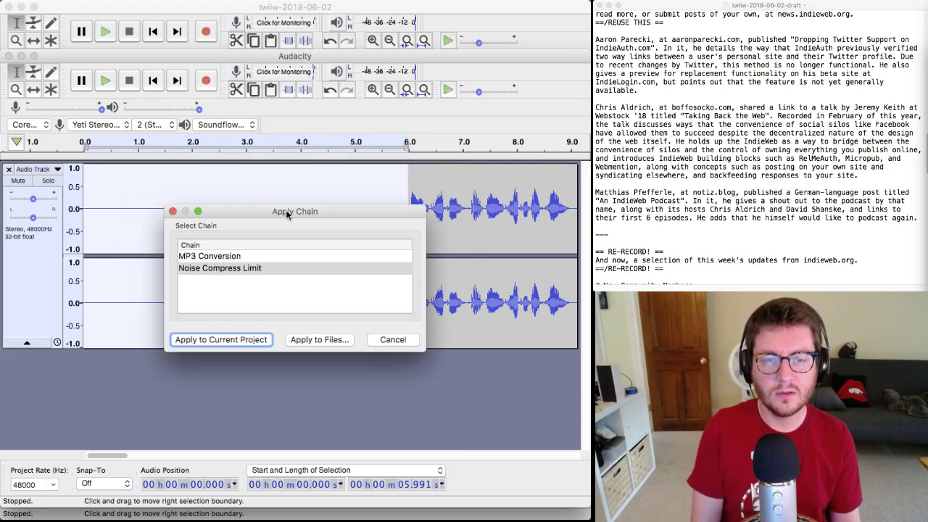
pyautogui.press('Return')
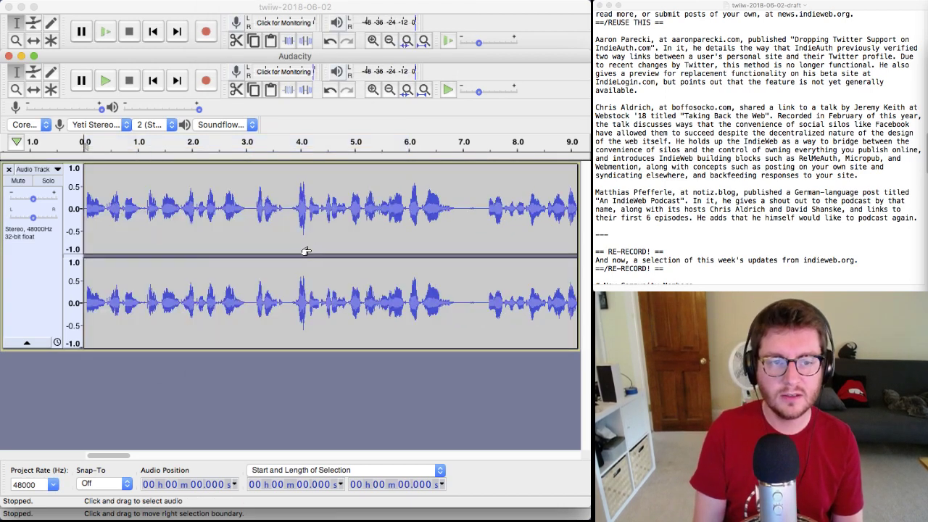
# - Apply the Noise Compress Limit chain to the whole take in the untitled window
pyautogui.press('r')
pyautogui.press('super+shift+a')
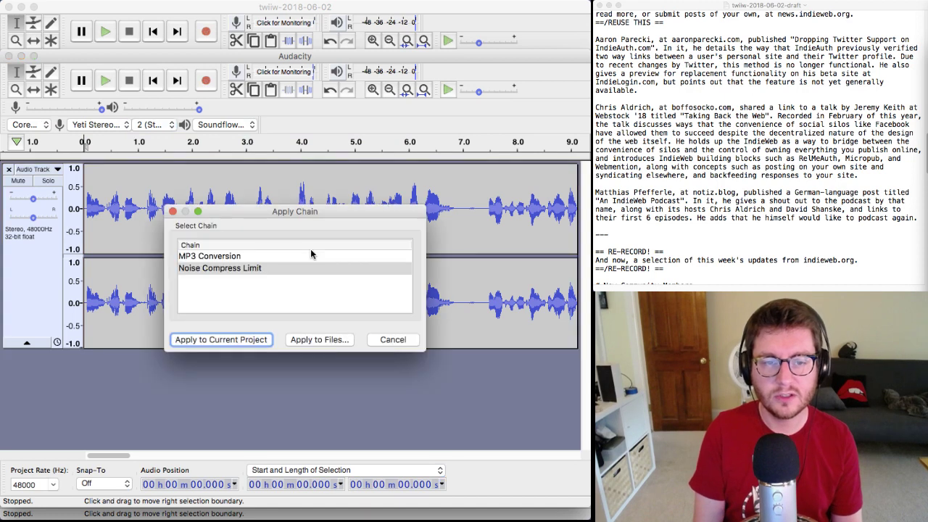
pyautogui.press('Return')
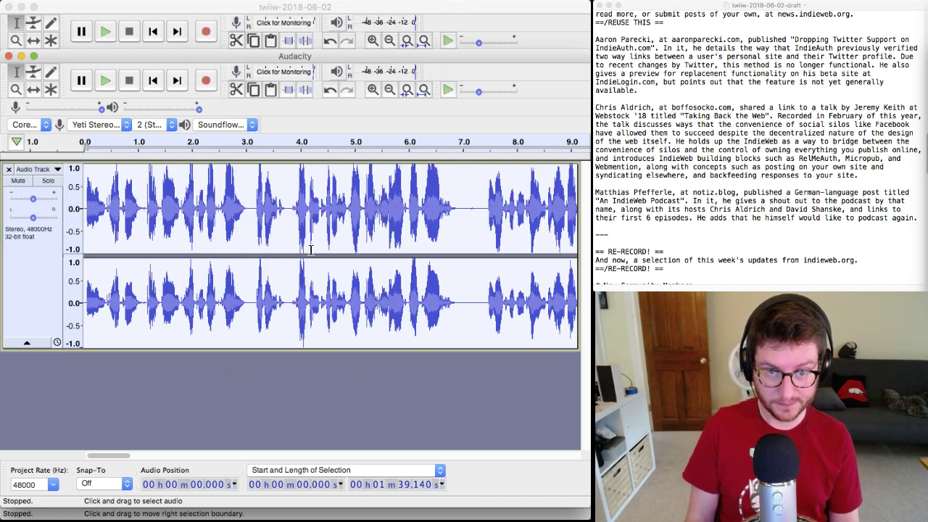
# - Play the long pause near 30 s and shorten it, deleting 2.125 s from 29.838 s plus another short piece of silence
pyautogui.hscroll(5, 311, 250)
pyautogui.hscroll(5, 310, 250)
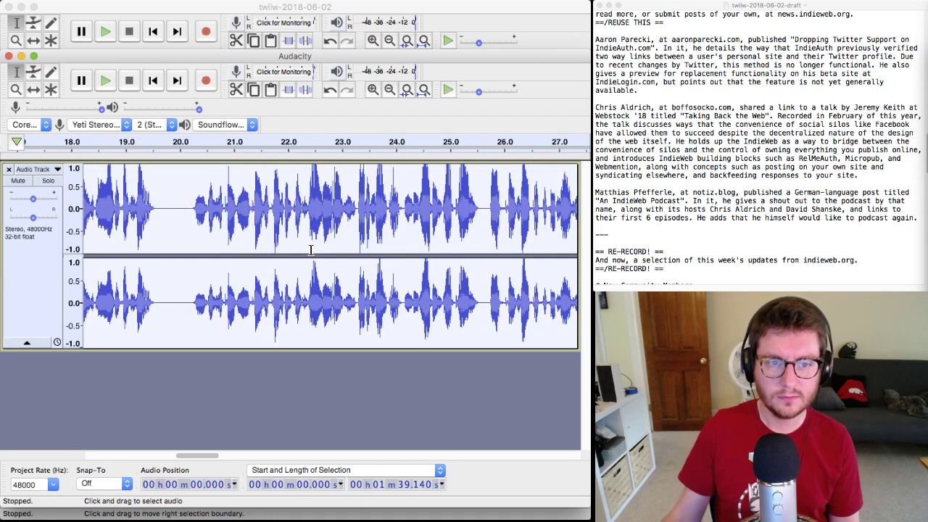
pyautogui.hscroll(5, 142, 290)
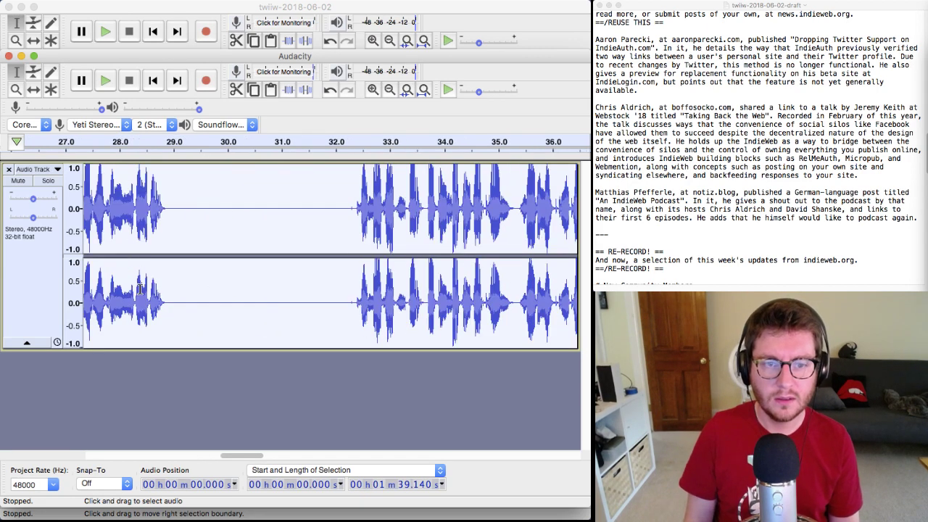
pyautogui.click(145, 310)
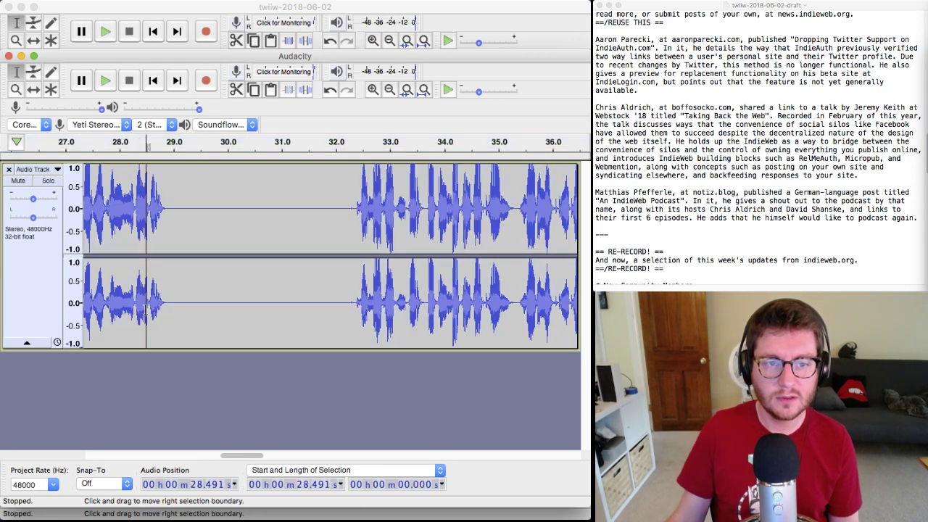
pyautogui.press('space')
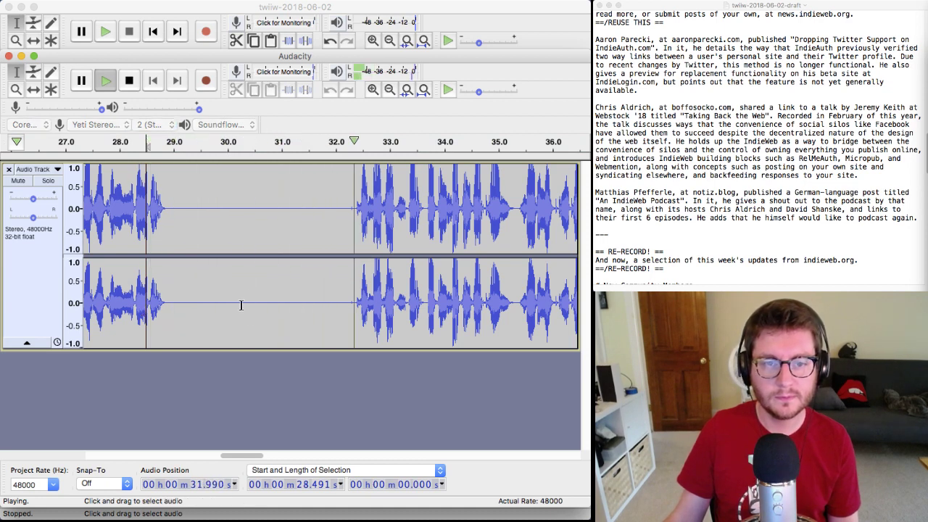
pyautogui.press('space')
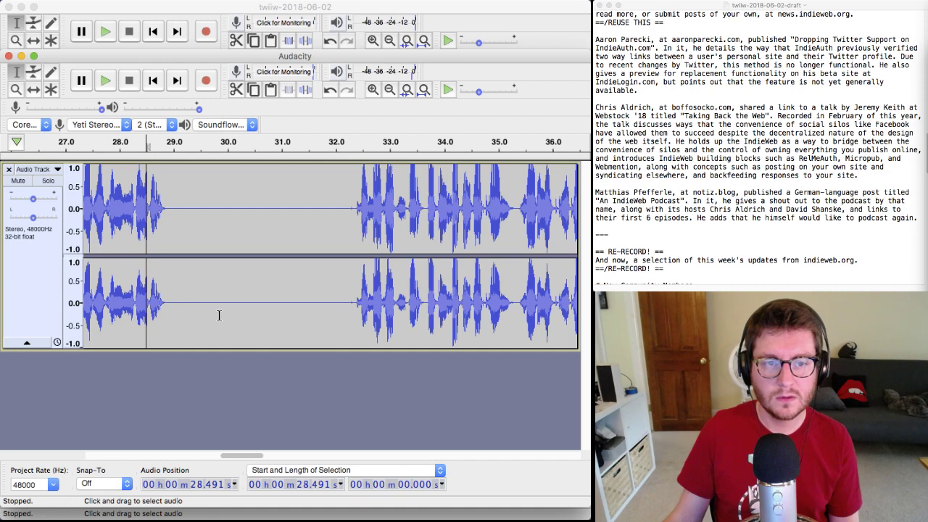
pyautogui.moveTo(220, 319); pyautogui.dragTo(334, 321)
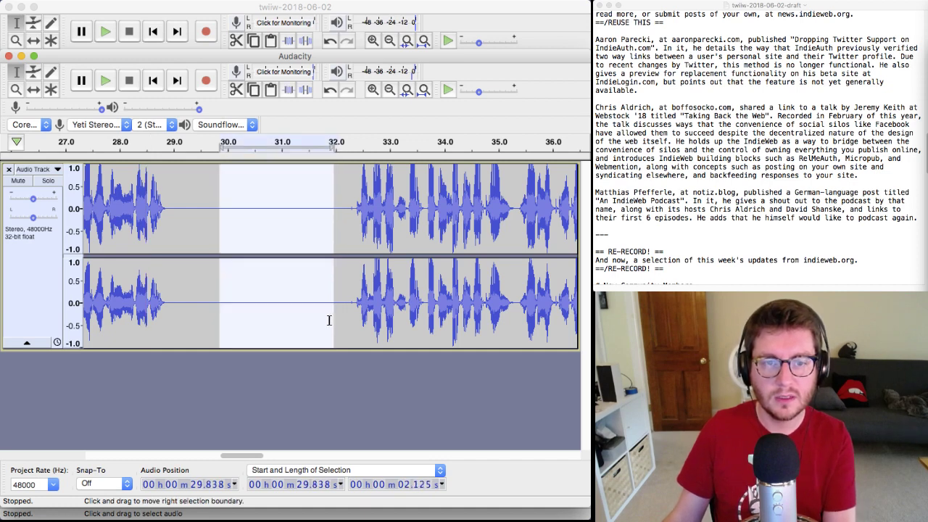
pyautogui.press('Delete')
pyautogui.moveTo(240, 317); pyautogui.dragTo(228, 316)
pyautogui.press('Delete')
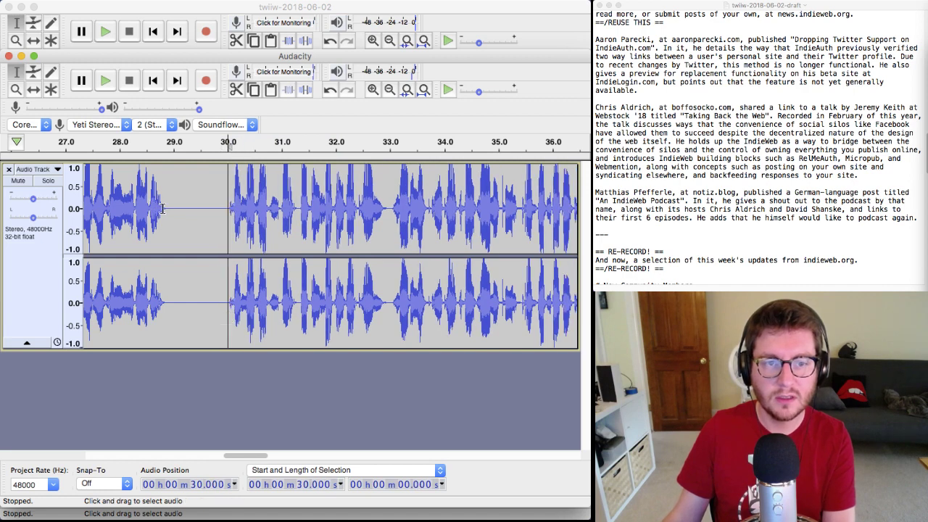
# - Play back the shortened pause from 28.352 s, and check the next pause by playing from 38.081 s
pyautogui.click(139, 210)
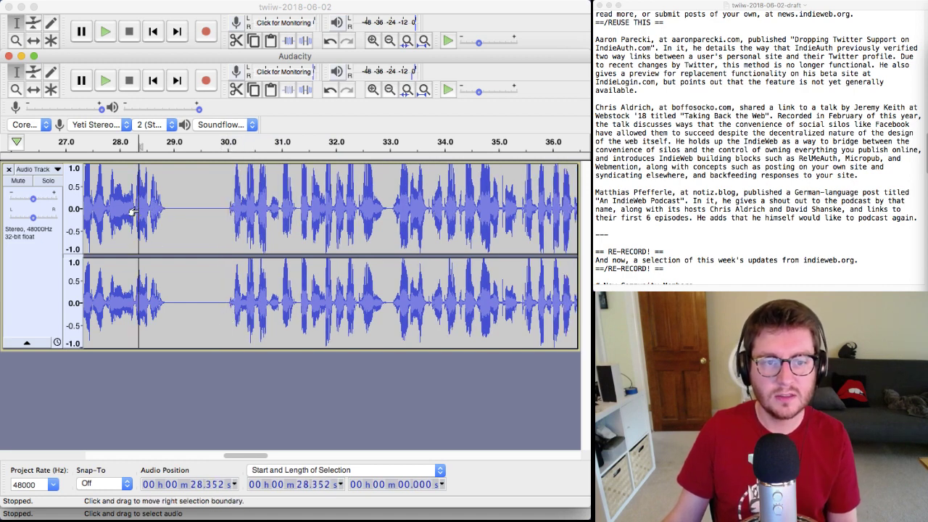
pyautogui.press('space')
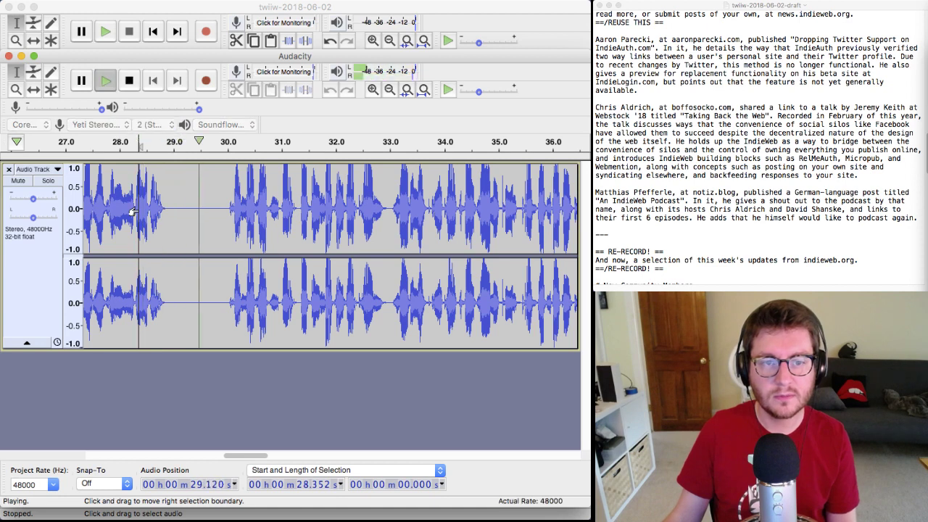
pyautogui.press('space')
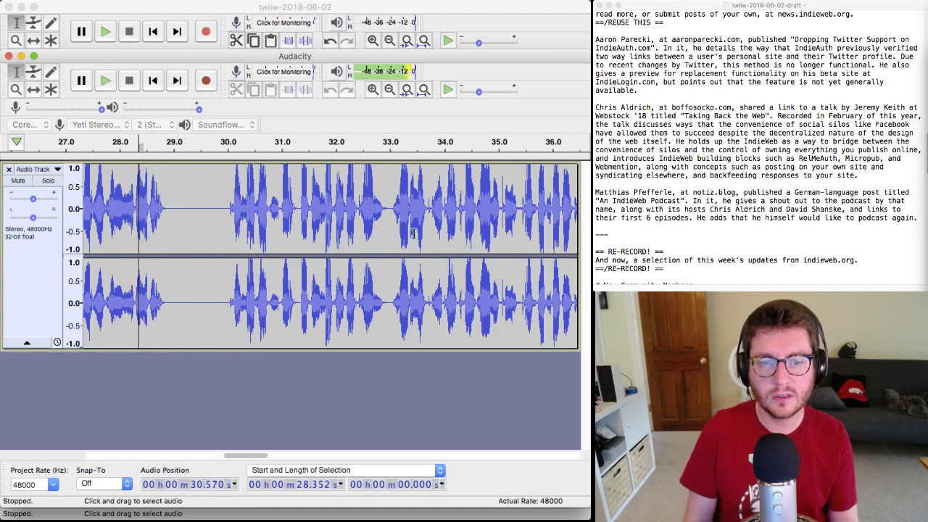
pyautogui.hscroll(5, 413, 232)
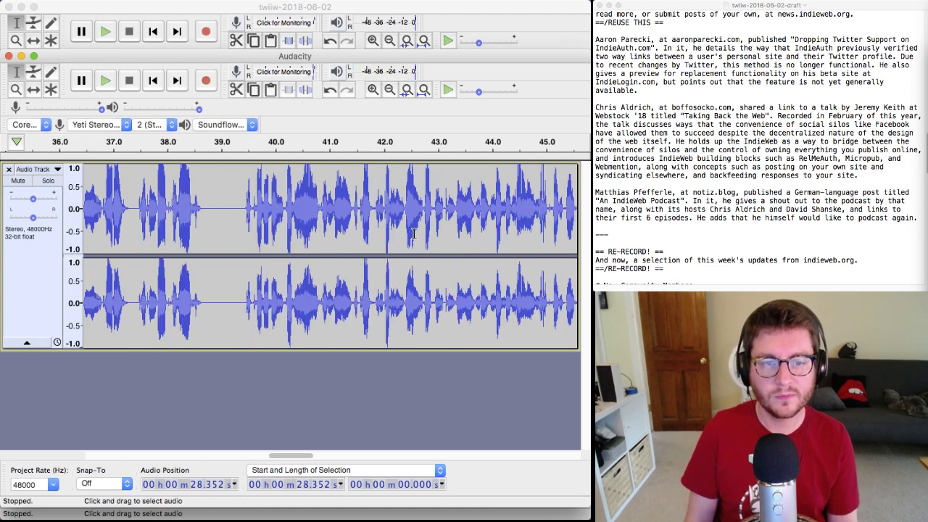
pyautogui.click(172, 220)
pyautogui.press('space')
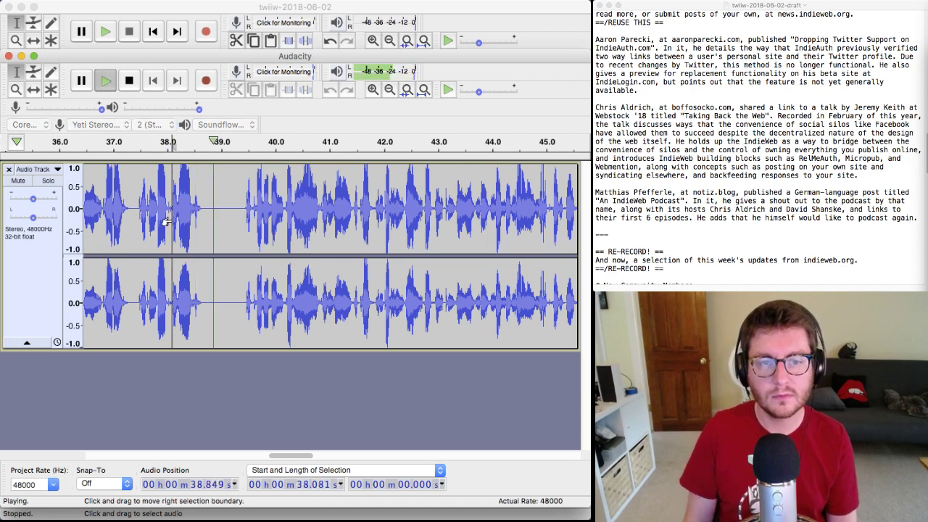
pyautogui.press('space')
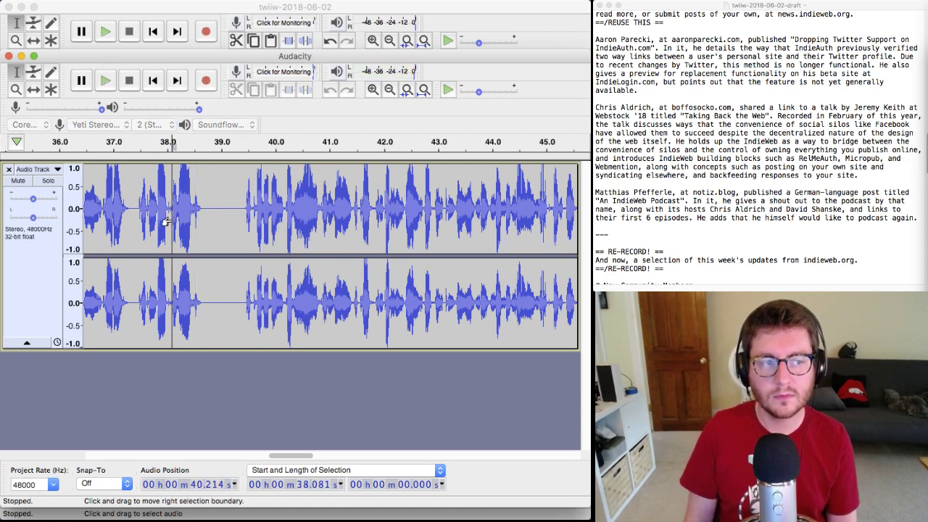
# - Play the pause after 57.179 s and delete its faintly noisy section starting at 57.957 s
pyautogui.hscroll(5, 171, 220)
pyautogui.hscroll(5, 171, 220)
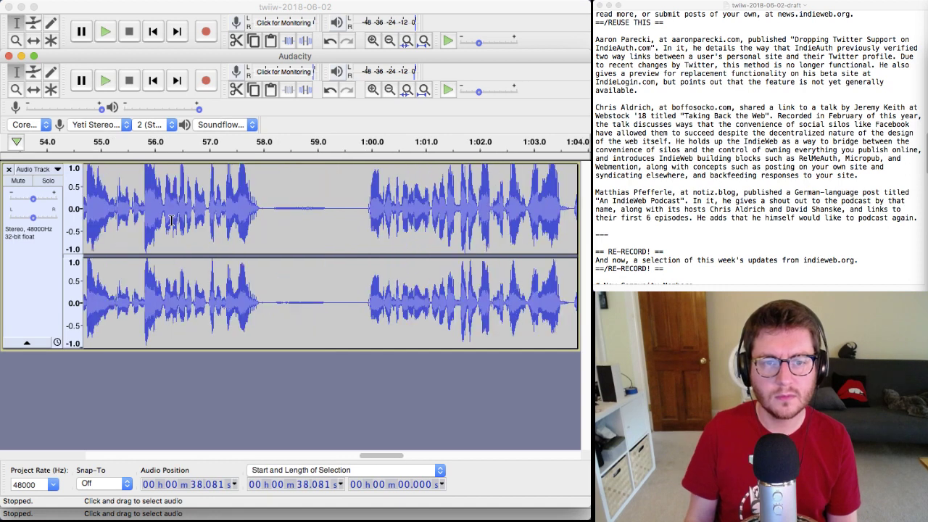
pyautogui.click(219, 219)
pyautogui.press('space')
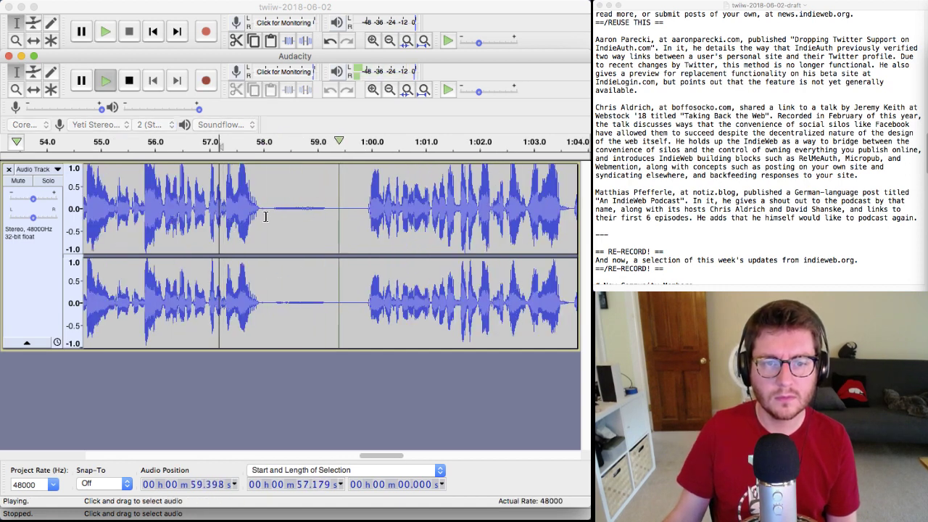
pyautogui.press('space')
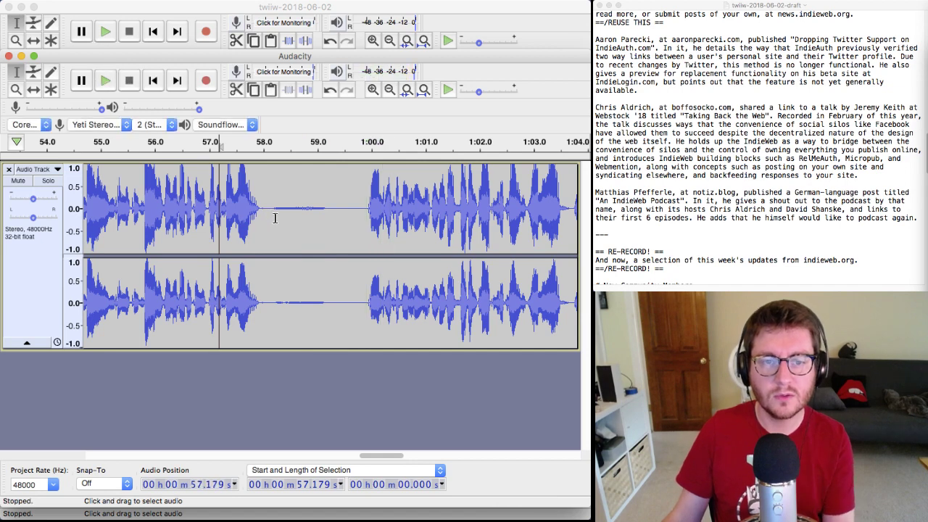
pyautogui.moveTo(275, 218); pyautogui.dragTo(336, 219)
pyautogui.press('Delete')
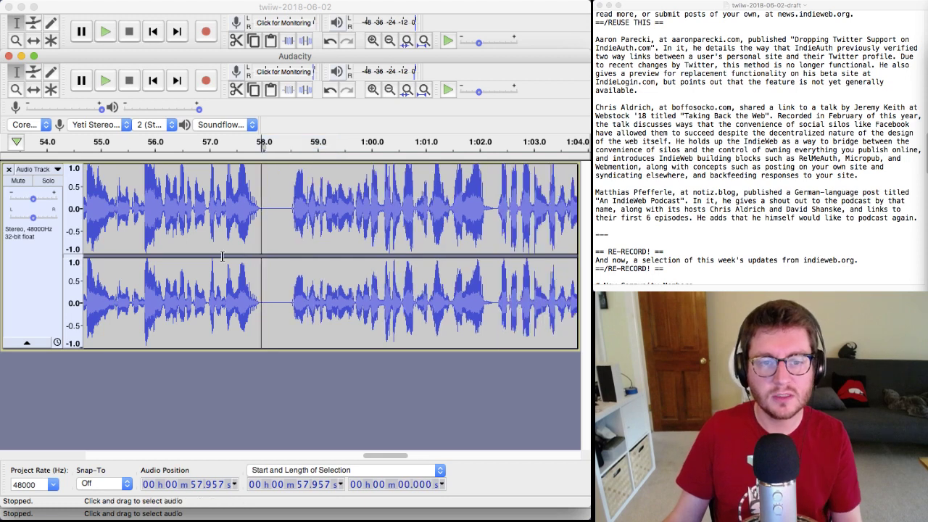
# - Check the edited pause near 58 s, trim a little more silence at 58.120 s, and play it back from 57.342 s
pyautogui.click(211, 231)
pyautogui.press('space')
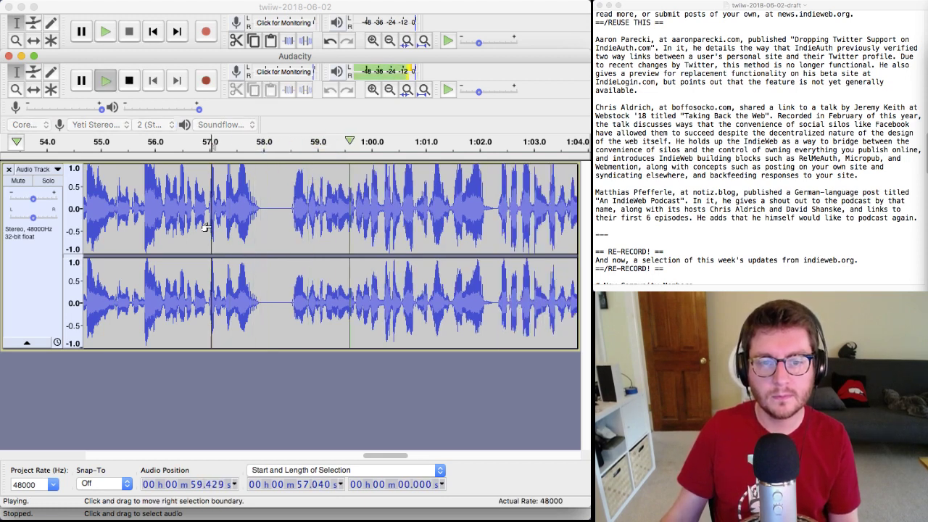
pyautogui.press('space')
pyautogui.click(271, 219)
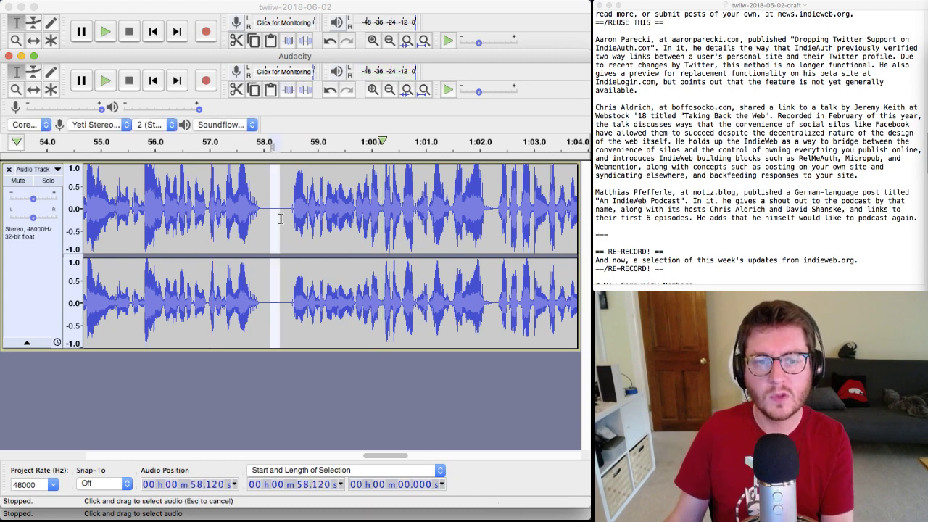
pyautogui.press('Delete')
pyautogui.click(229, 216)
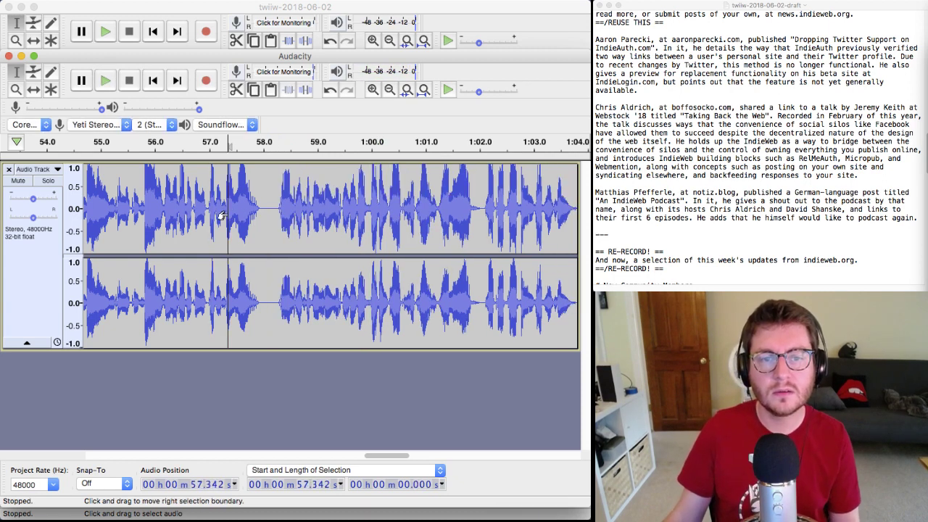
pyautogui.press('space')
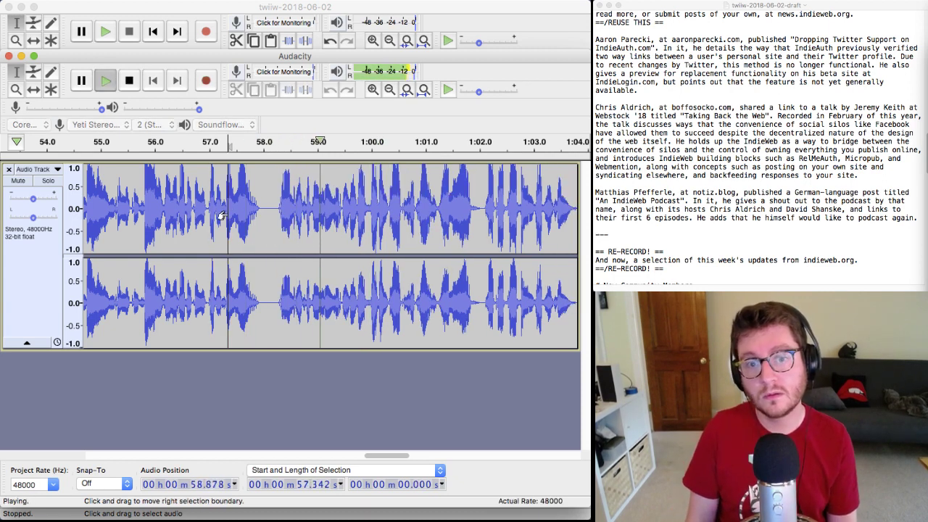
pyautogui.press('space')
pyautogui.hscroll(5, 224, 215)
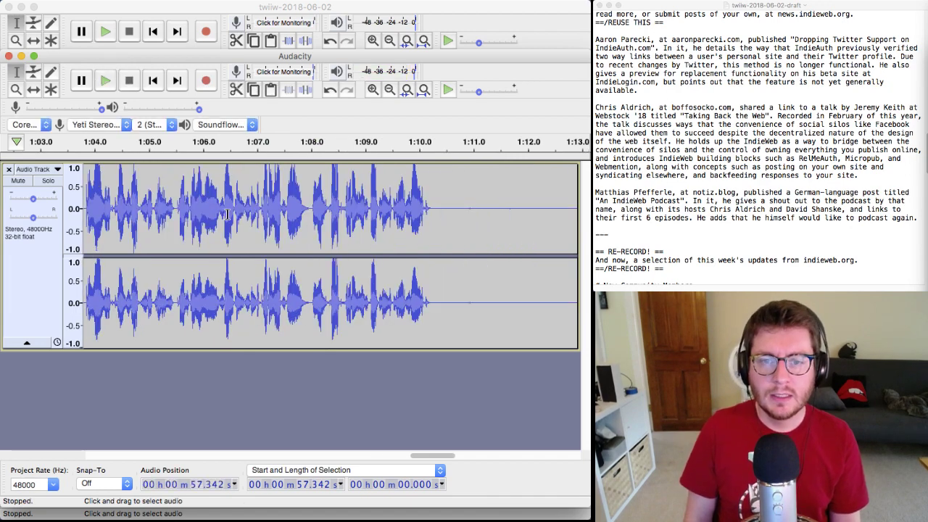
# - Shorten the long pause after 1 min 10 s, deleting 2.345 s from 1 min 10.391 s and another short piece at 1 min 11.216 s
pyautogui.click(459, 455)
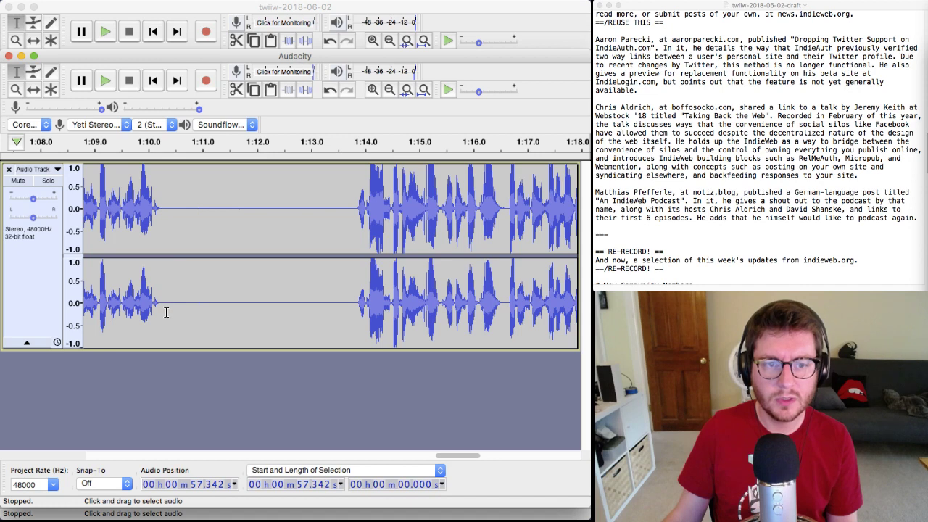
pyautogui.moveTo(170, 312); pyautogui.dragTo(296, 315)
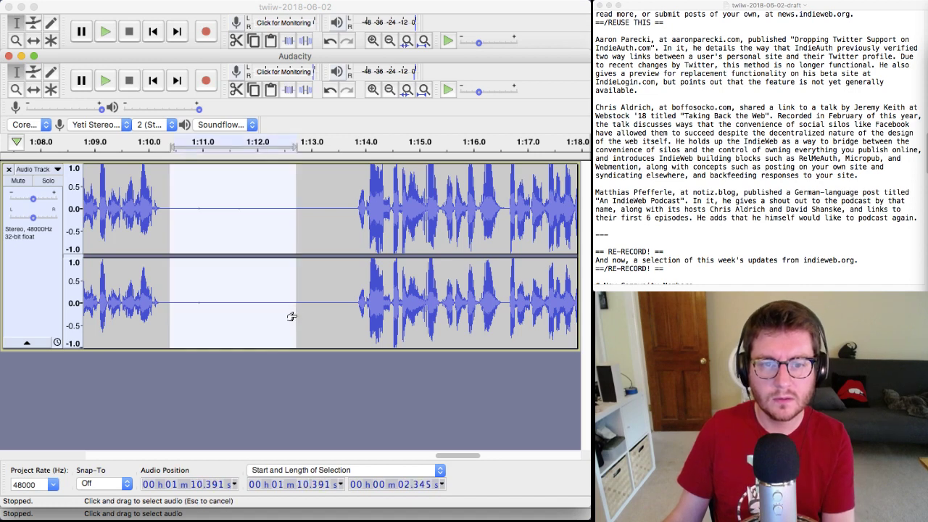
pyautogui.press('Delete')
pyautogui.click(129, 310)
pyautogui.press('space')
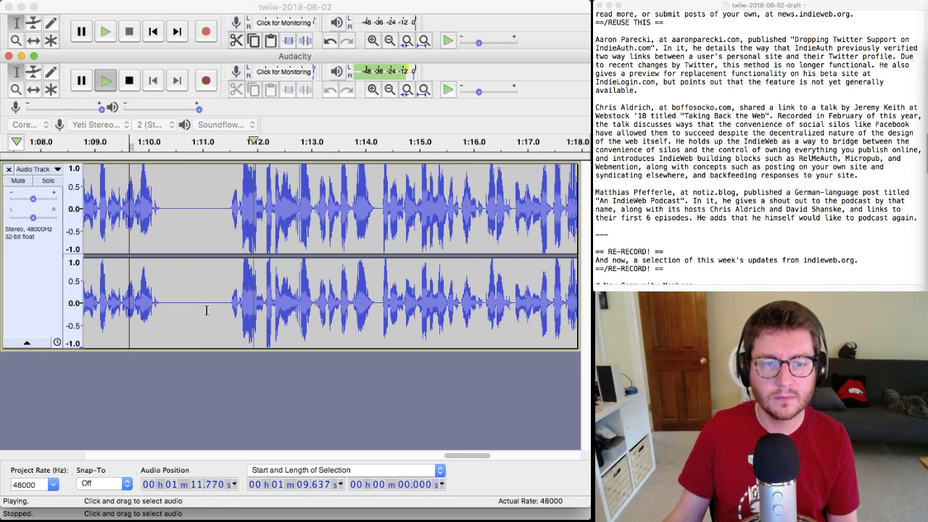
pyautogui.press('space')
pyautogui.moveTo(226, 316); pyautogui.dragTo(215, 316)
pyautogui.press('Delete')
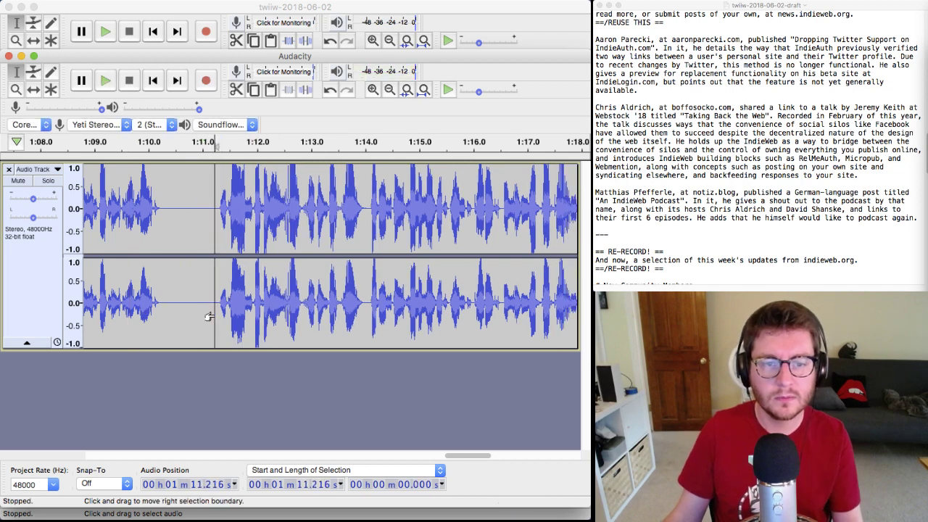
# - Delete the trailing silence of the take from 1 min 31.498 s to its end
pyautogui.hscroll(5, 212, 316)
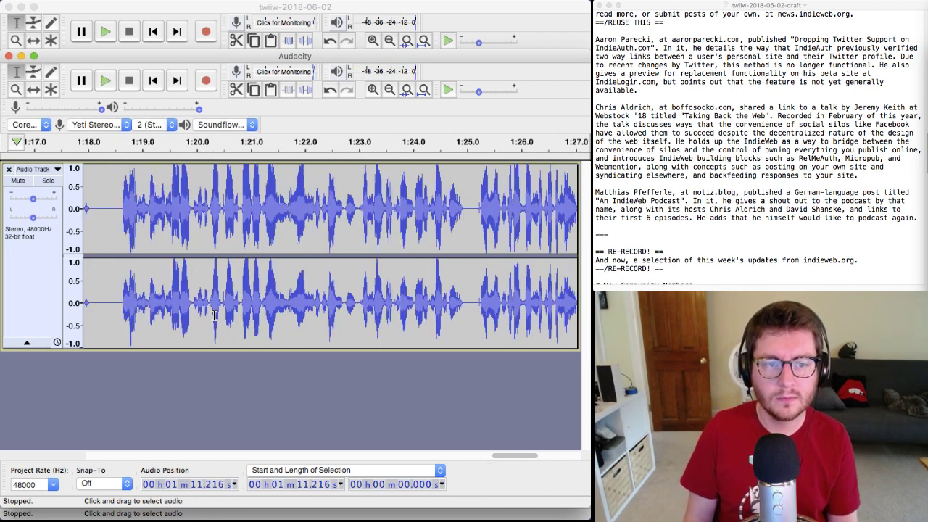
pyautogui.hscroll(5, 215, 316)
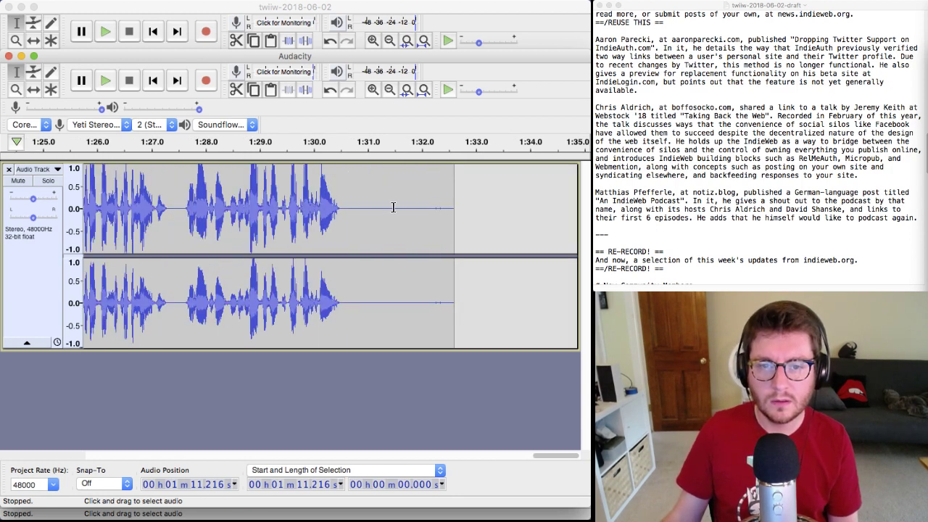
pyautogui.moveTo(395, 209); pyautogui.dragTo(474, 211)
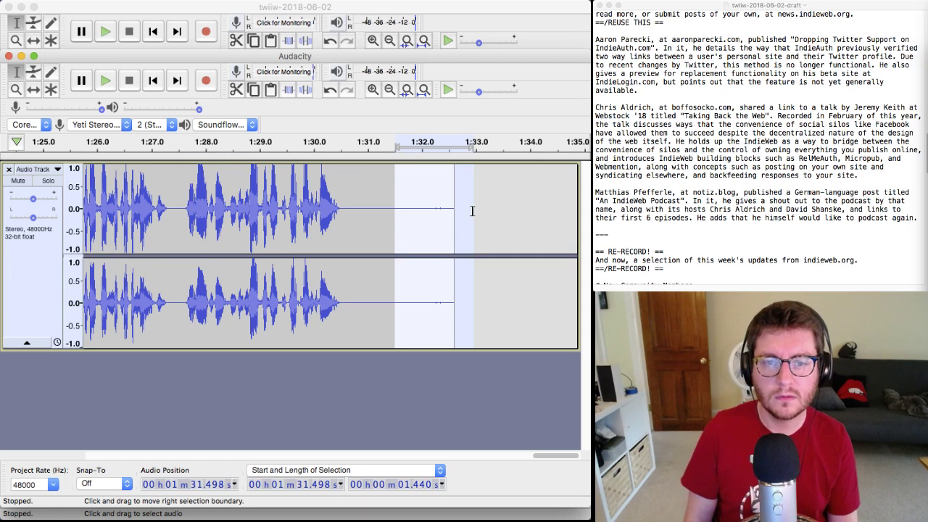
pyautogui.press('BackSpace')
# - Copy the whole cleaned take and paste it over the selected old segment at 3 min 44.722 s in the twiiw-2018-06-02 project
pyautogui.press('super+a')
pyautogui.press('super+grave')
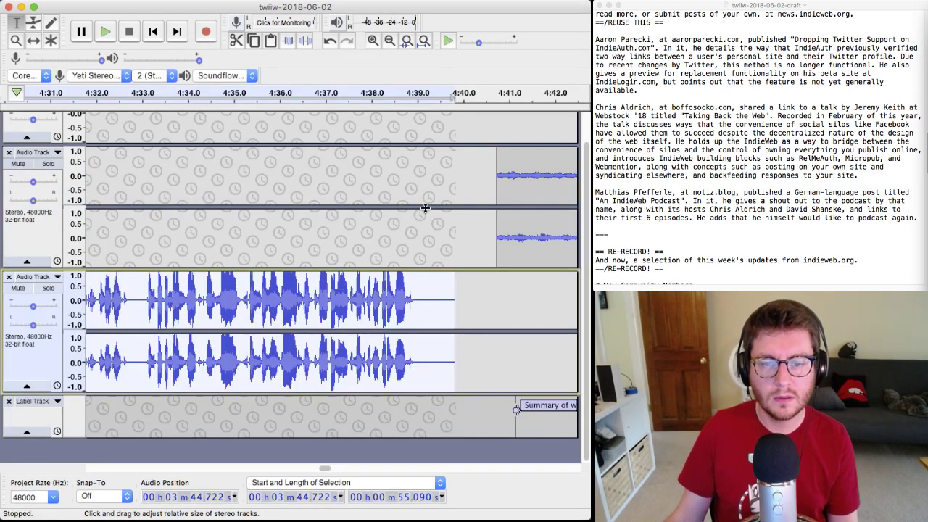
pyautogui.press('super+v')
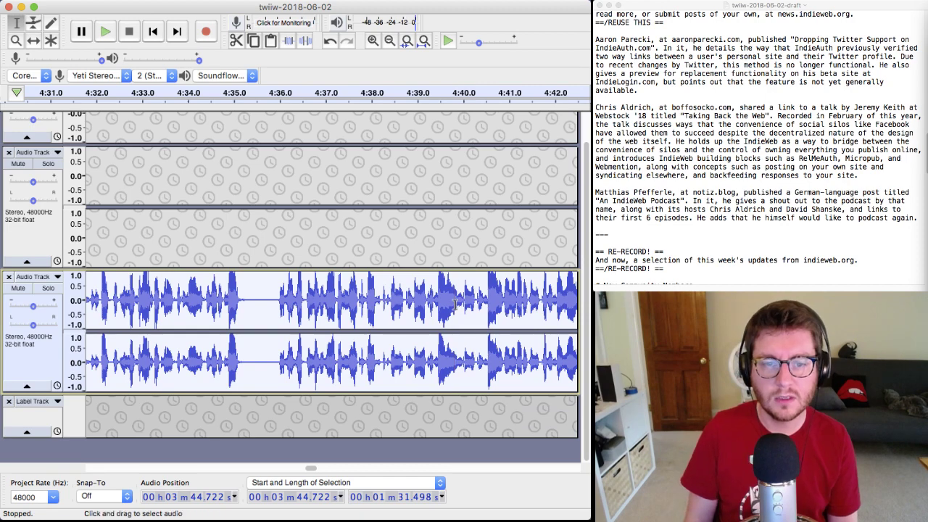
# - Align the starts of the "Summary of wiki edits" and "New Community Members" labels with the starts of their audio clips
pyautogui.hscroll(5, 455, 304)
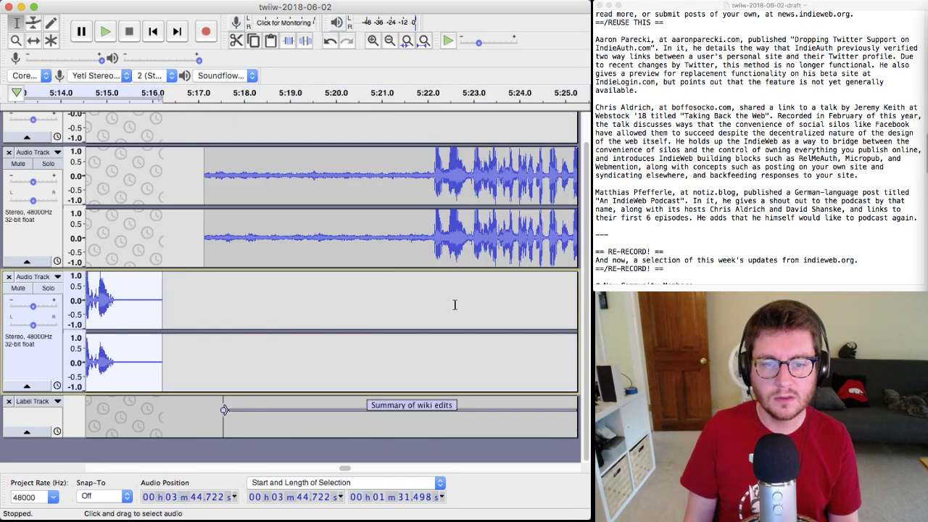
pyautogui.hscroll(5, 455, 305)
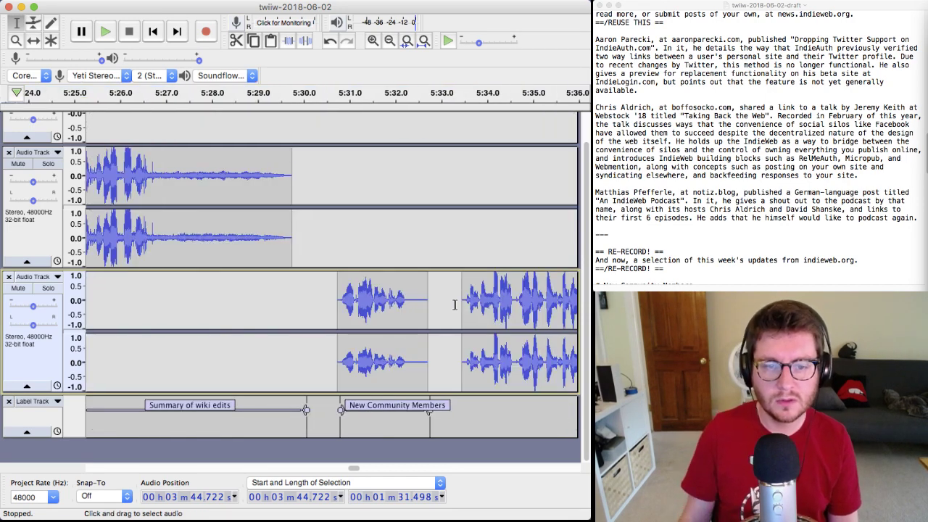
pyautogui.moveTo(355, 472); pyautogui.dragTo(346, 472)
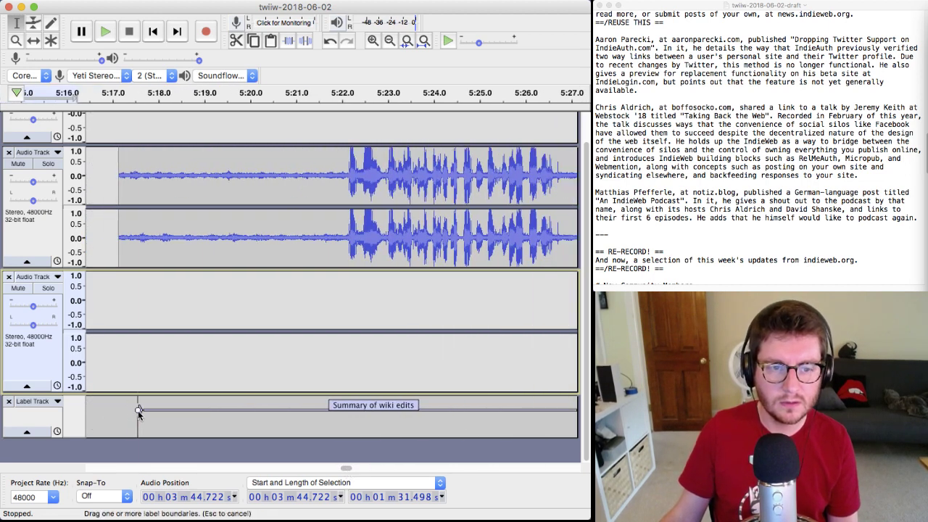
pyautogui.click(118, 258)
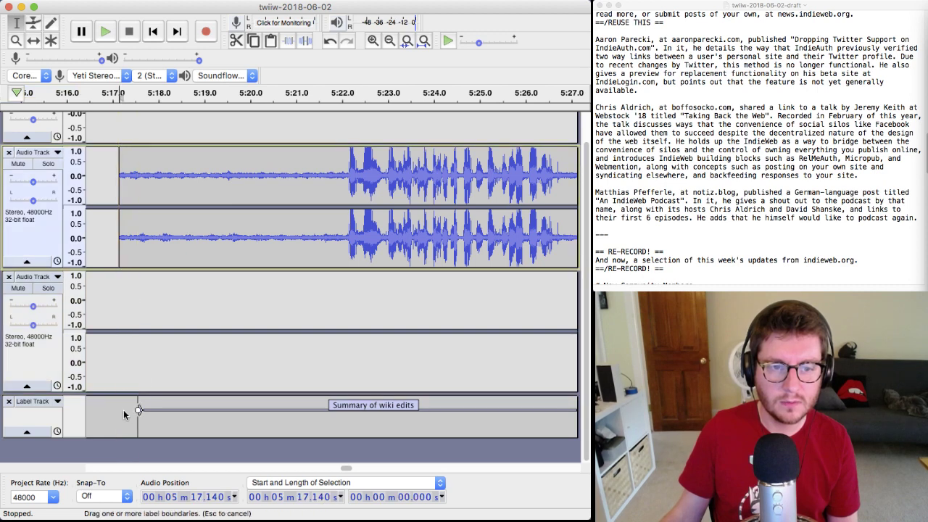
pyautogui.moveTo(123, 414); pyautogui.dragTo(121, 411)
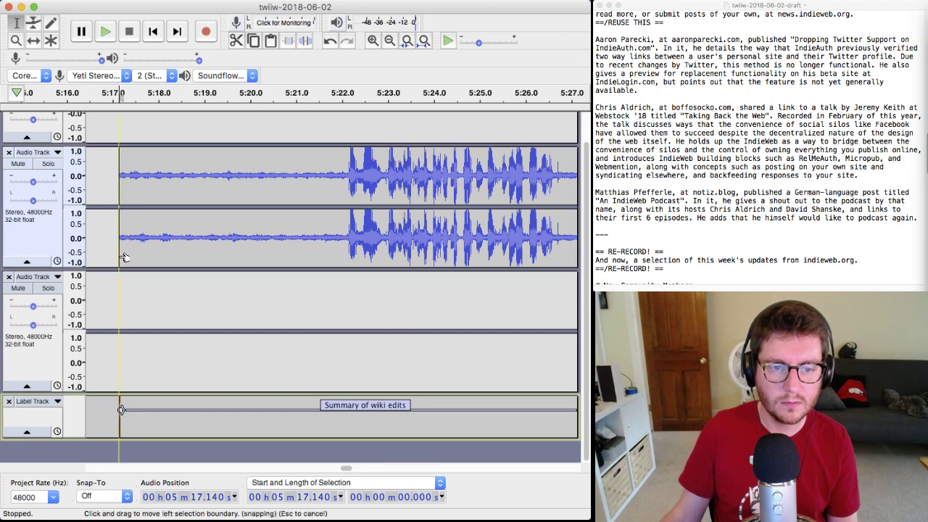
pyautogui.click(397, 470)
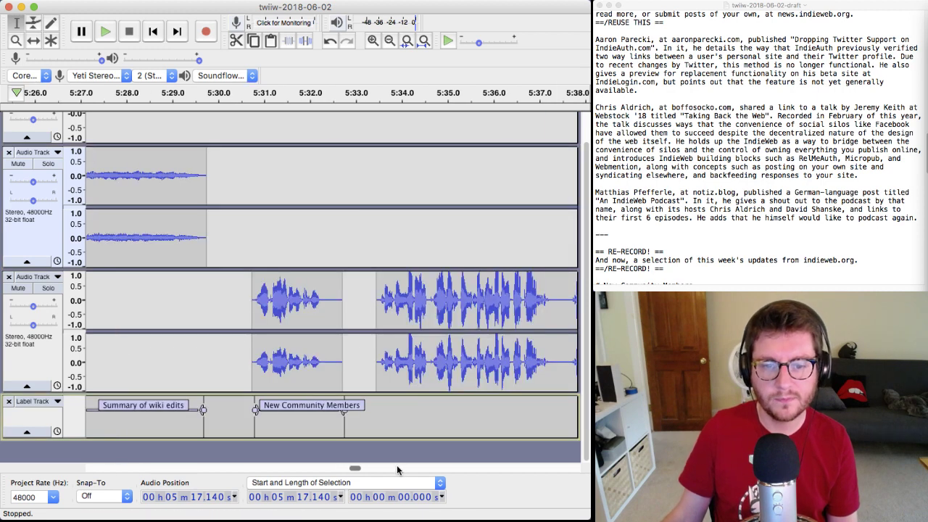
pyautogui.moveTo(256, 412); pyautogui.dragTo(253, 414)
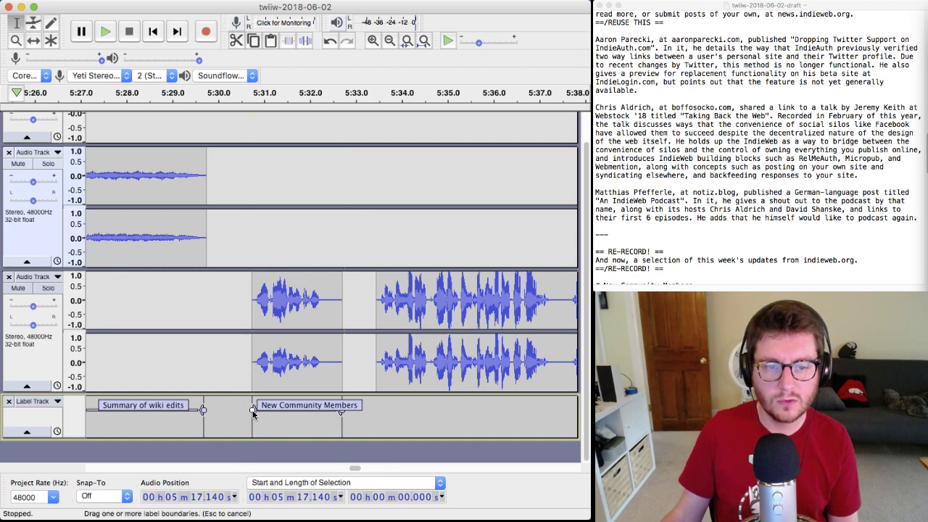
# - Select the old clip starting at 5 min 33.455 s and record a new take of the New Community Members text from the script
pyautogui.doubleClick(430, 355)
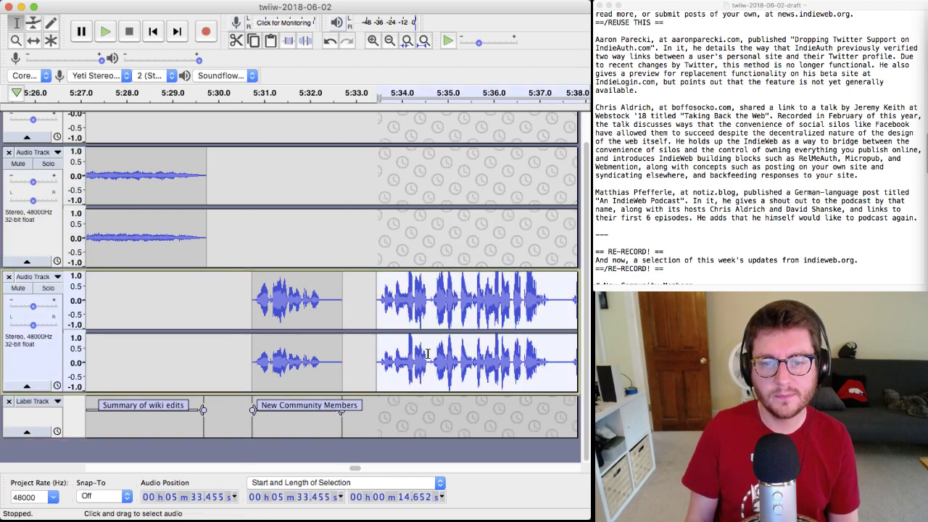
pyautogui.hscroll(10, 428, 354)
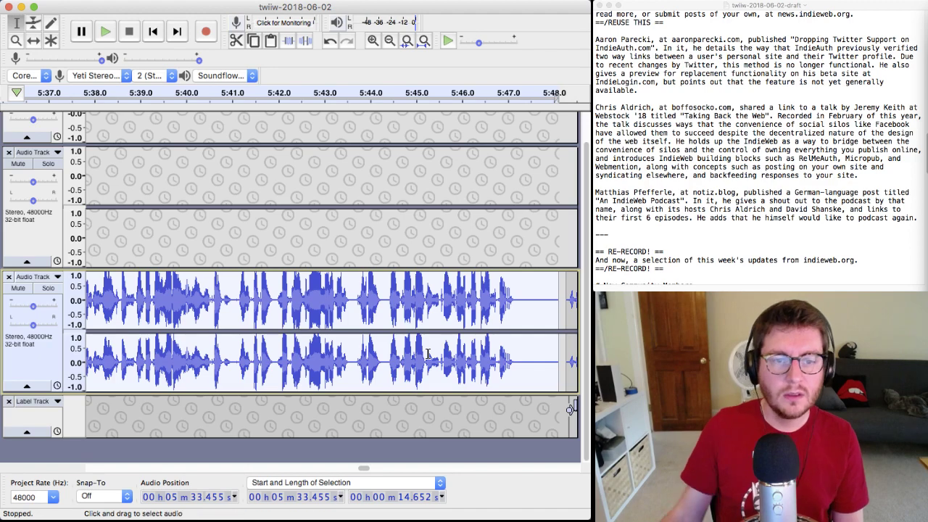
pyautogui.scroll(-15, 778, 191)
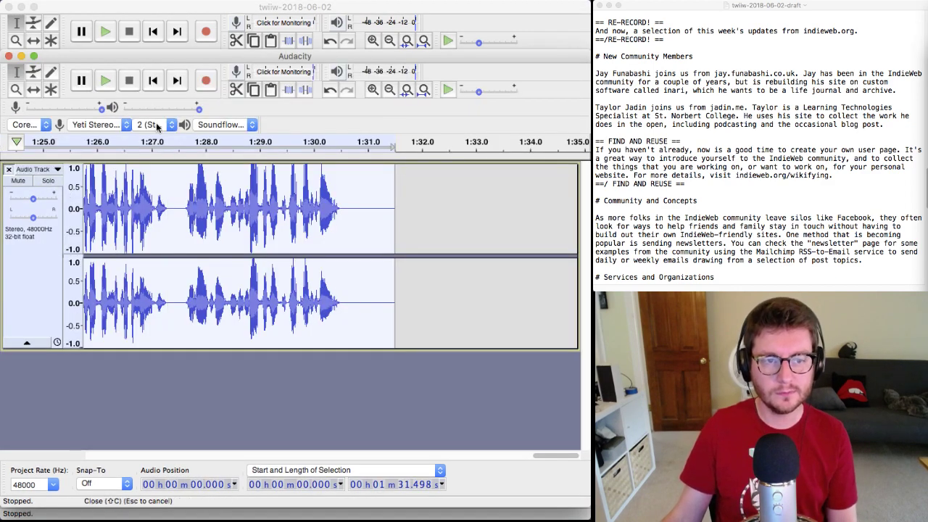
pyautogui.click(206, 83)
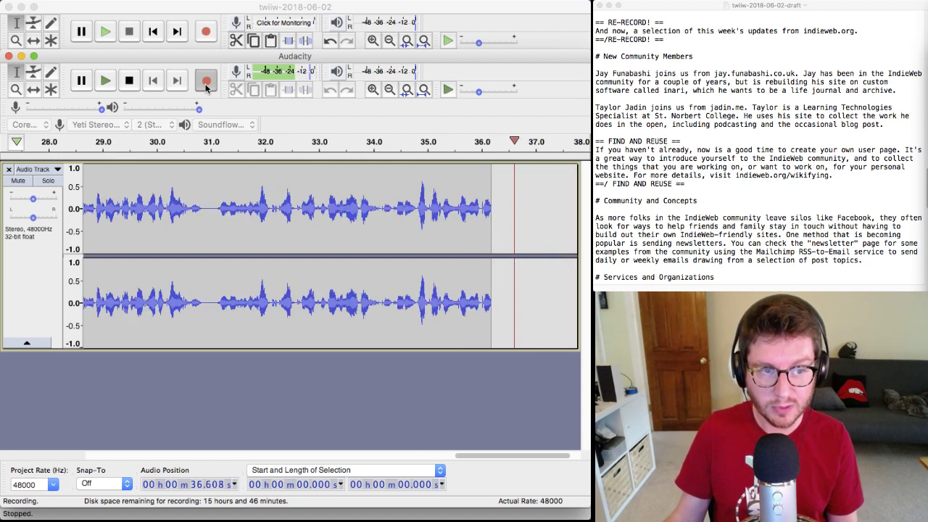
pyautogui.click(135, 83)
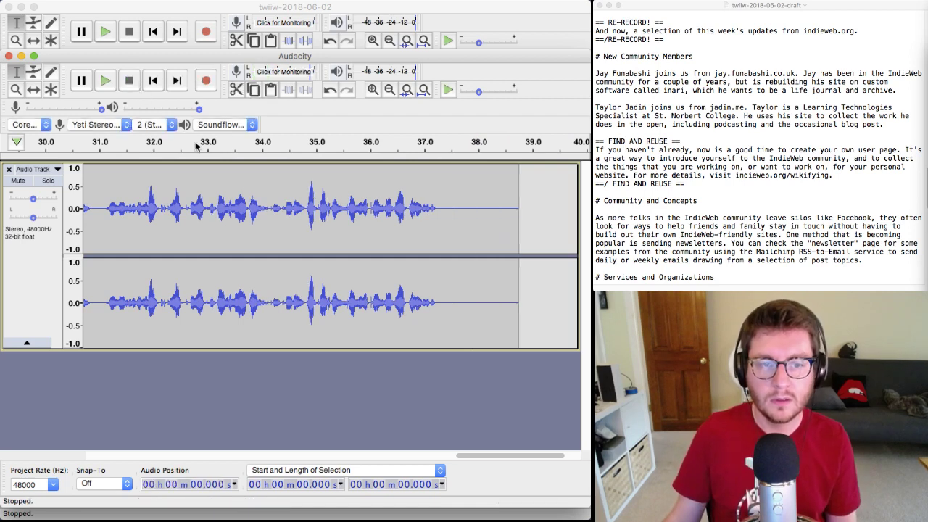
# - Get a noise profile from the take's silent first 5.201 s, delete that silence, and apply the clean-up effects to the whole take
pyautogui.click(153, 80)
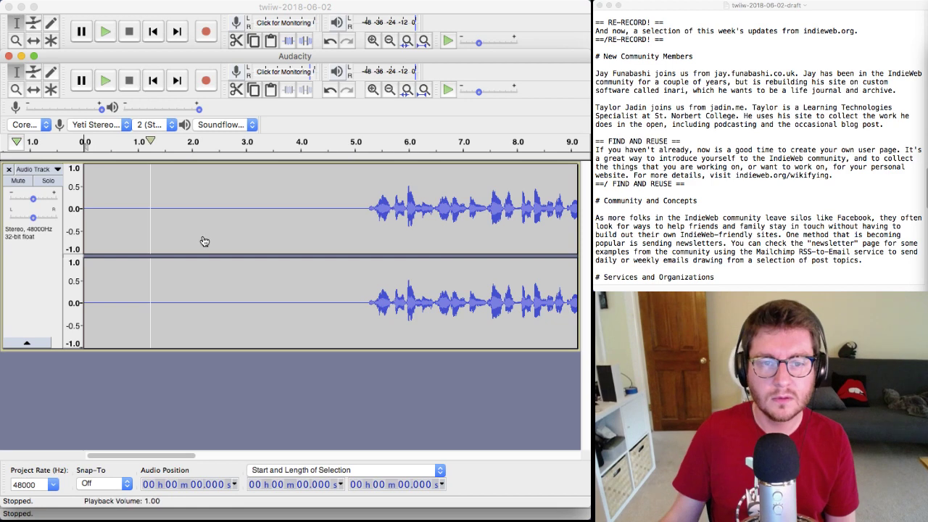
pyautogui.click(366, 227)
pyautogui.hotkey('shift', 'j')
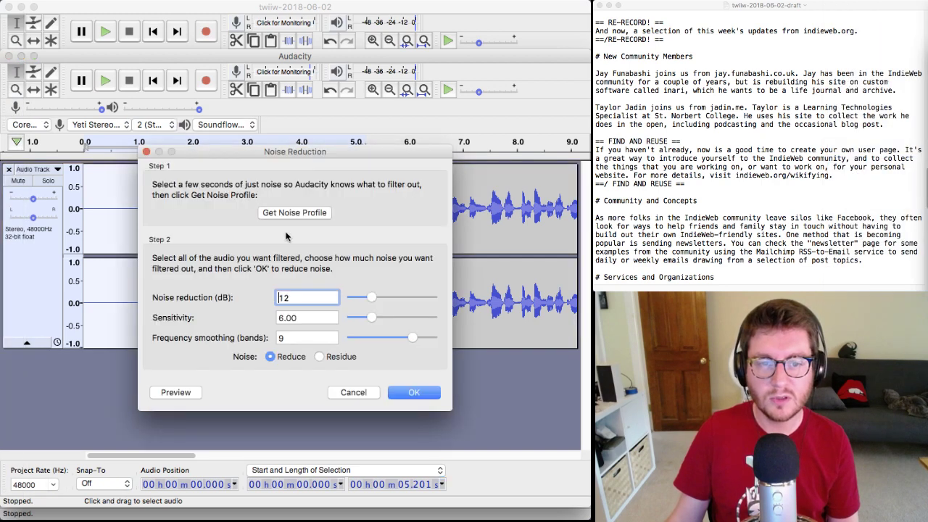
pyautogui.click(283, 213)
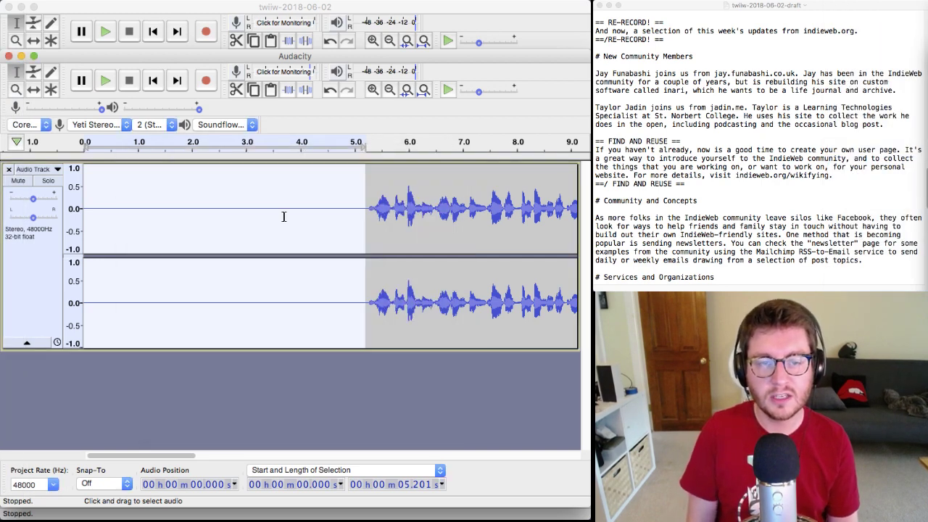
pyautogui.press('Delete')
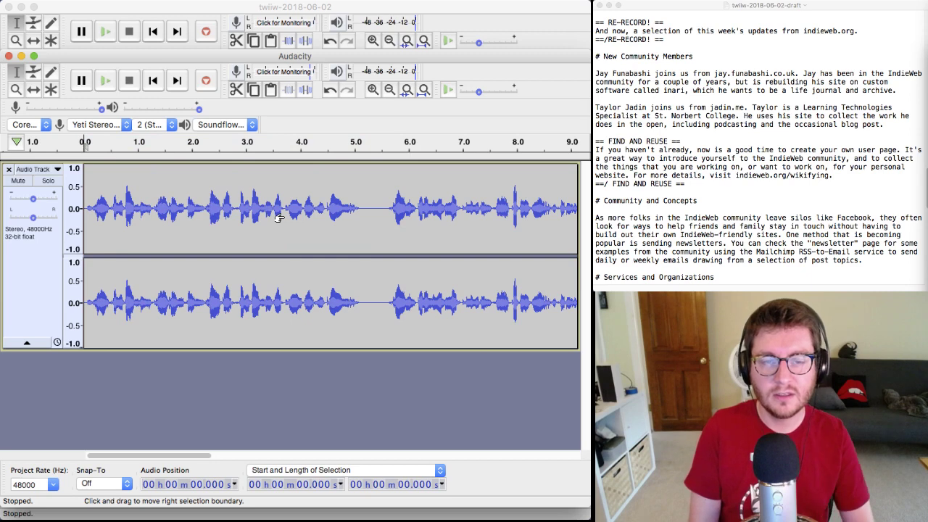
pyautogui.press('Return')
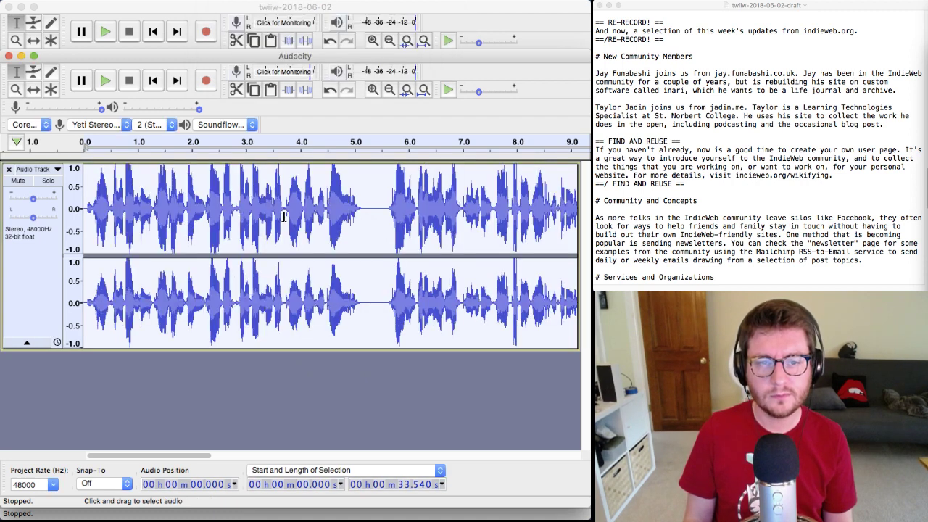
# - Play the long pause after 14.791 s and shorten it, deleting silence from 15.987 s plus another short piece
pyautogui.hscroll(10, 295, 423)
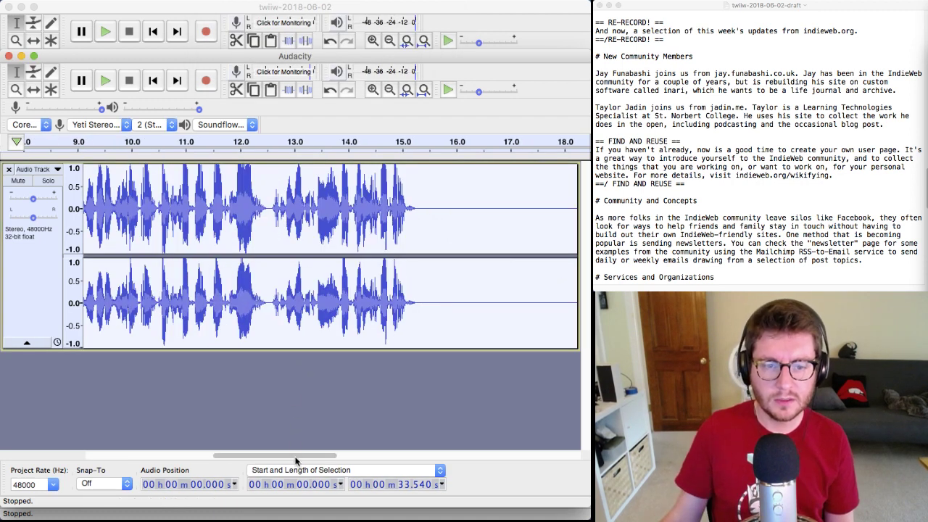
pyautogui.moveTo(295, 458); pyautogui.dragTo(315, 457)
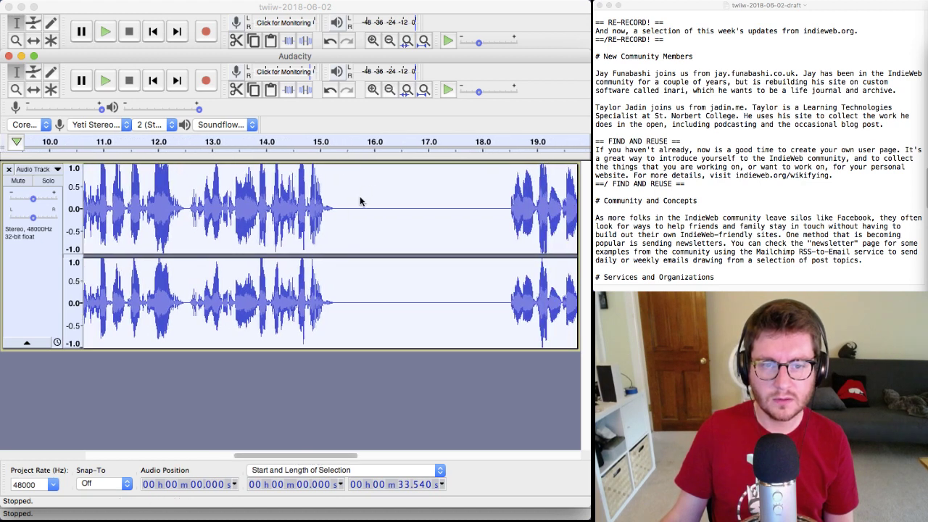
pyautogui.click(309, 212)
pyautogui.press('space')
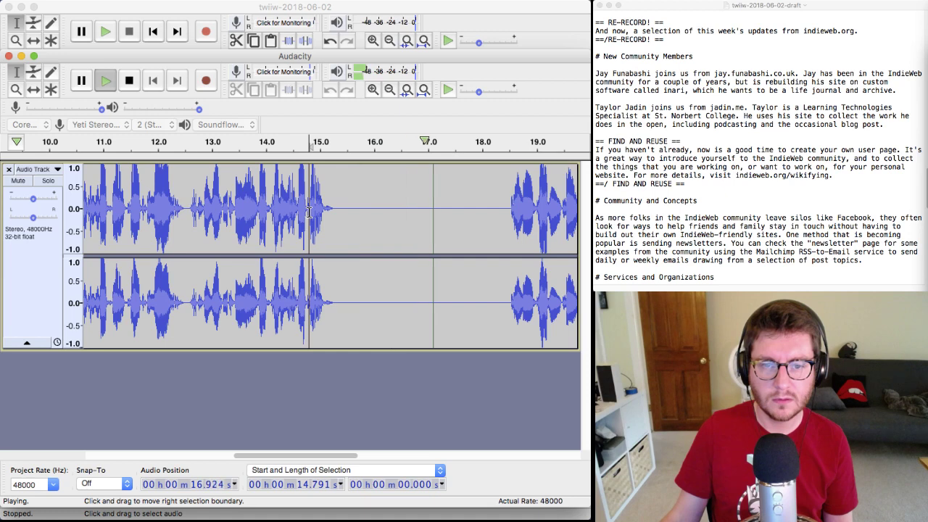
pyautogui.press('space')
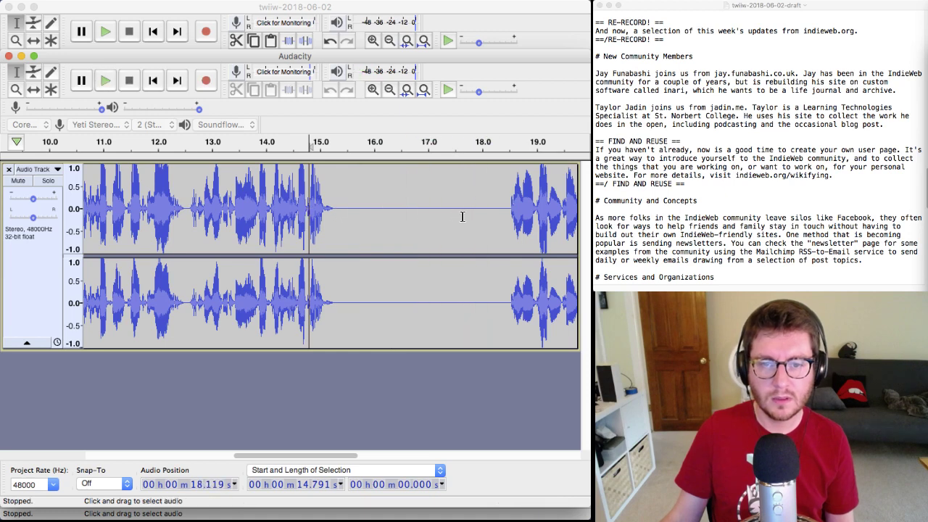
pyautogui.moveTo(462, 217); pyautogui.dragTo(365, 221)
pyautogui.press('Delete')
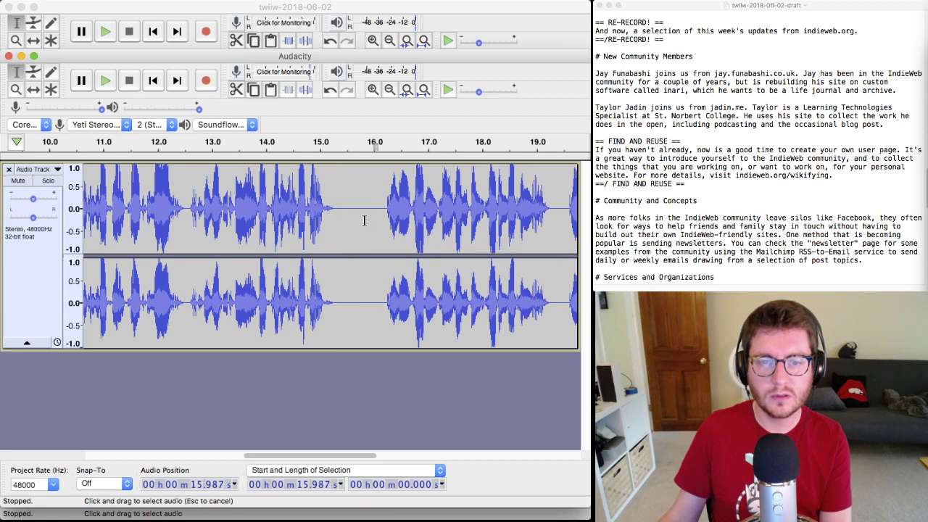
pyautogui.press('Delete')
# - Play back the shortened pause from 14.454 s to check its timing
pyautogui.click(290, 217)
pyautogui.press('space')
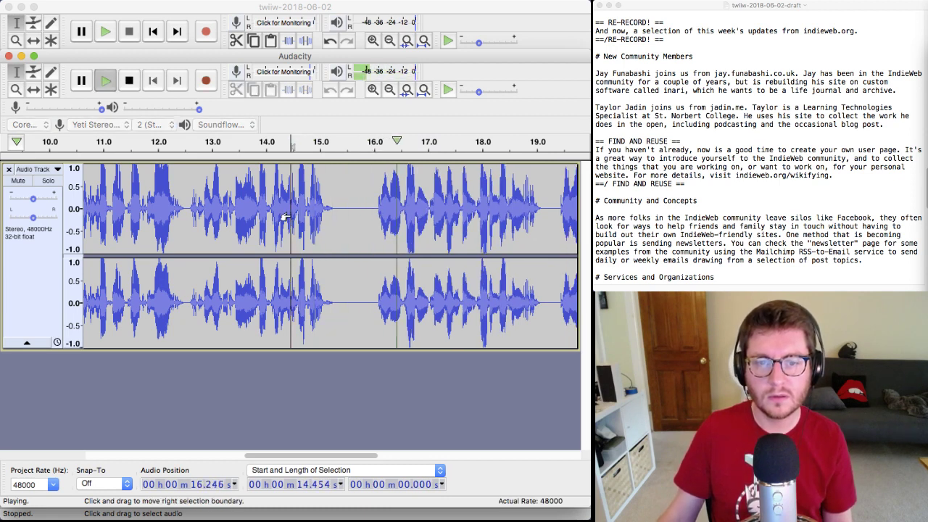
pyautogui.press('space')
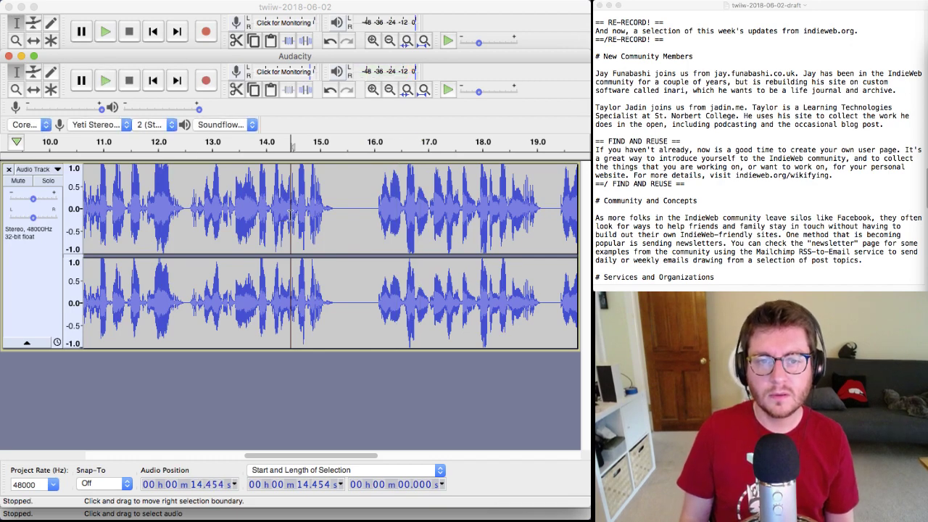
# - Delete the trailing silence of the New Community Members take from 30.557 s to the end
pyautogui.hscroll(10, 290, 216)
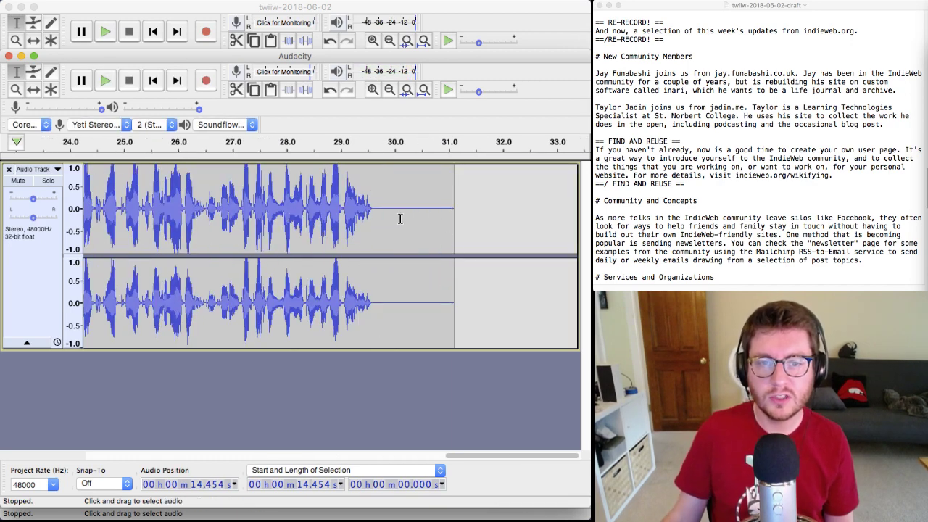
pyautogui.click(420, 215)
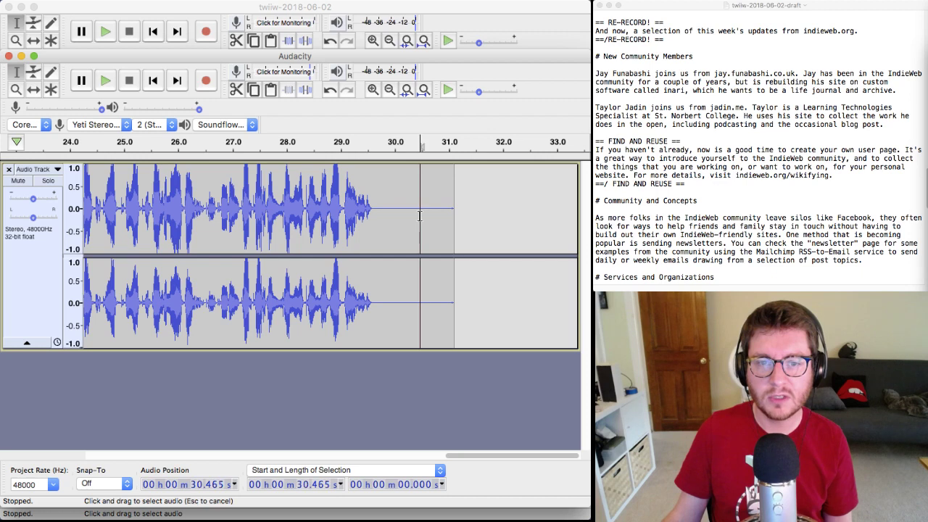
pyautogui.moveTo(425, 218); pyautogui.dragTo(478, 220)
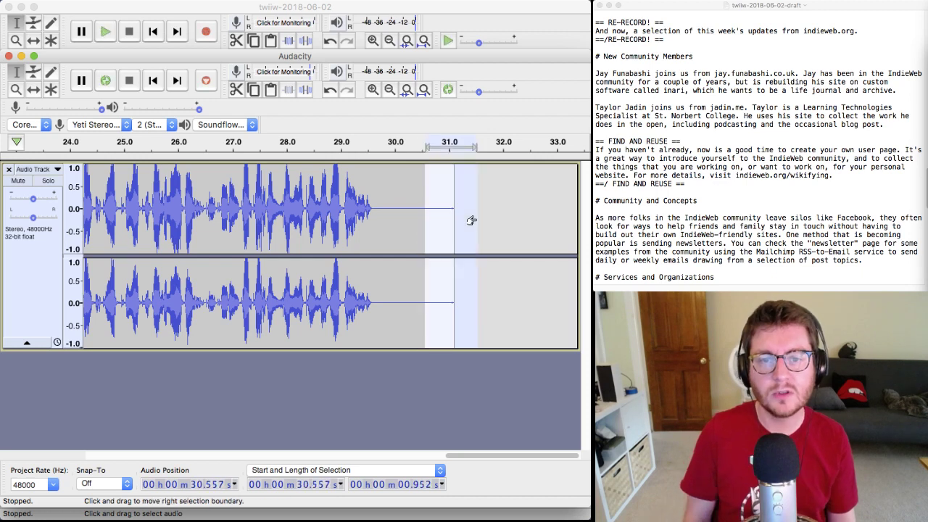
pyautogui.press('Left')
# - Copy the whole trimmed take and paste it over the old clip at 5 min 33.455 s in the twiiw-2018-06-02 project
pyautogui.hotkey('shift', 'Home')
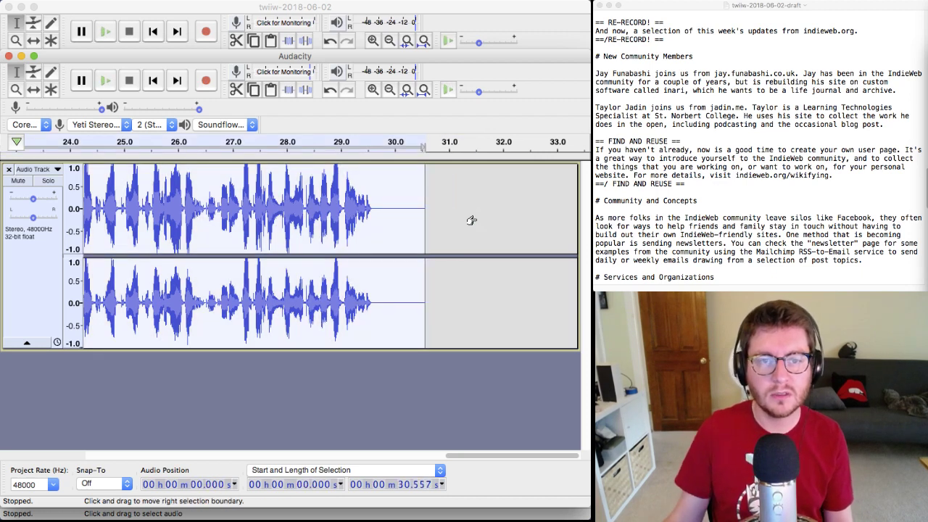
pyautogui.press('super+grave')
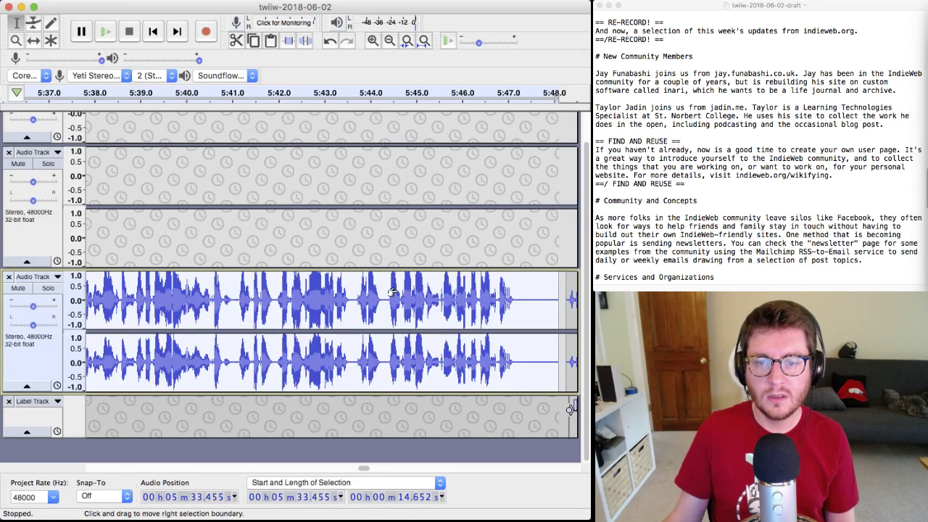
pyautogui.press('super+v')
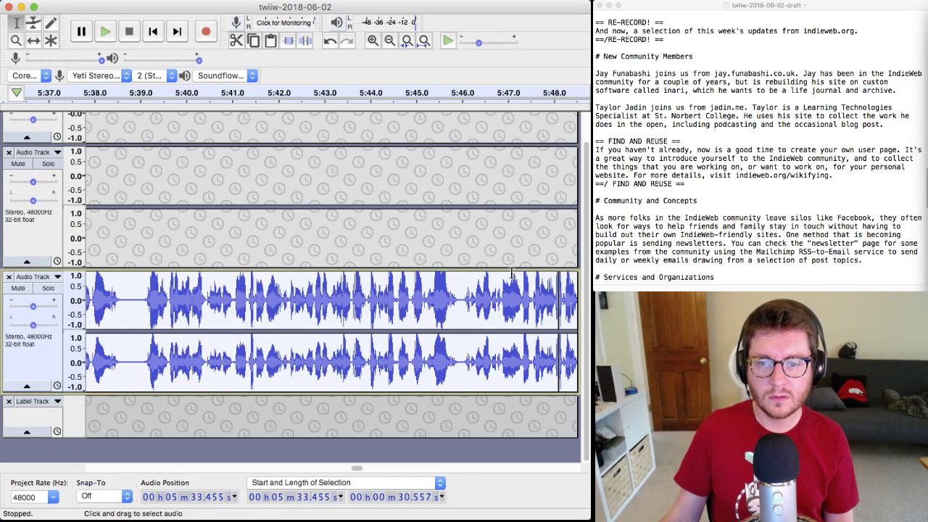
# - Align the starts of the Create Your Own User Page and Community and Concepts labels with the starts of their clips
pyautogui.hscroll(5, 559, 291)
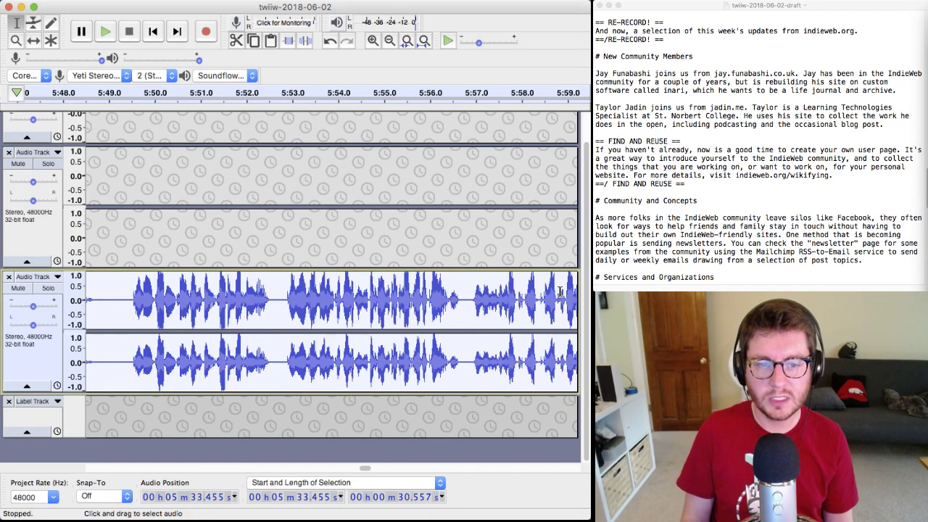
pyautogui.hscroll(5, 559, 291)
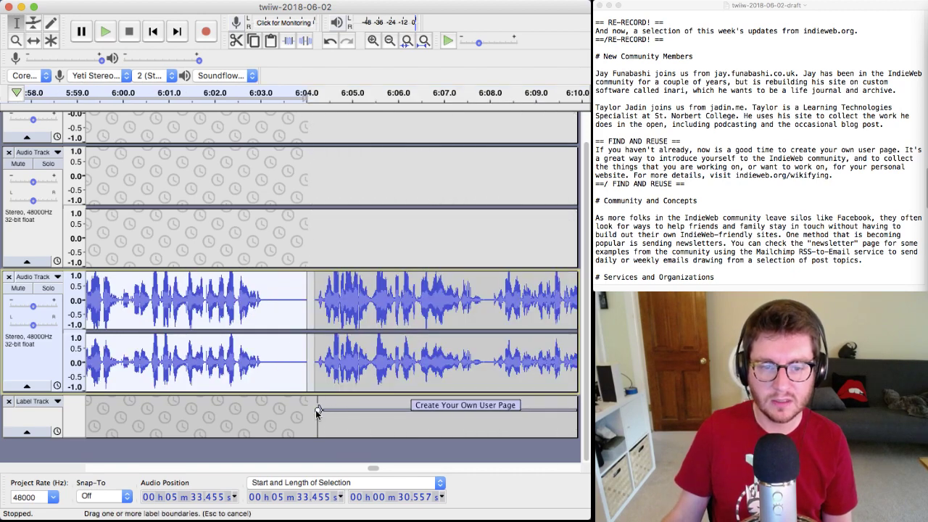
pyautogui.moveTo(317, 411); pyautogui.dragTo(313, 410)
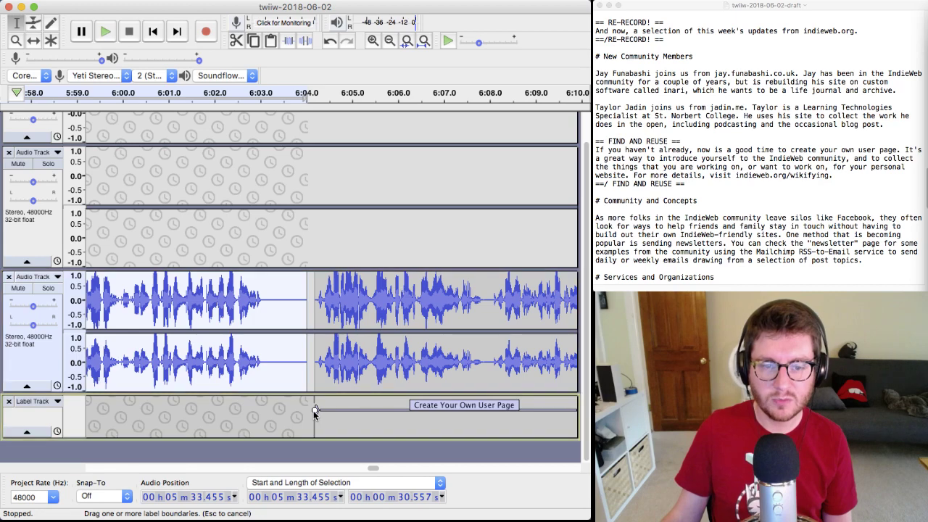
pyautogui.hscroll(2, 313, 410)
pyautogui.hscroll(8, 313, 410)
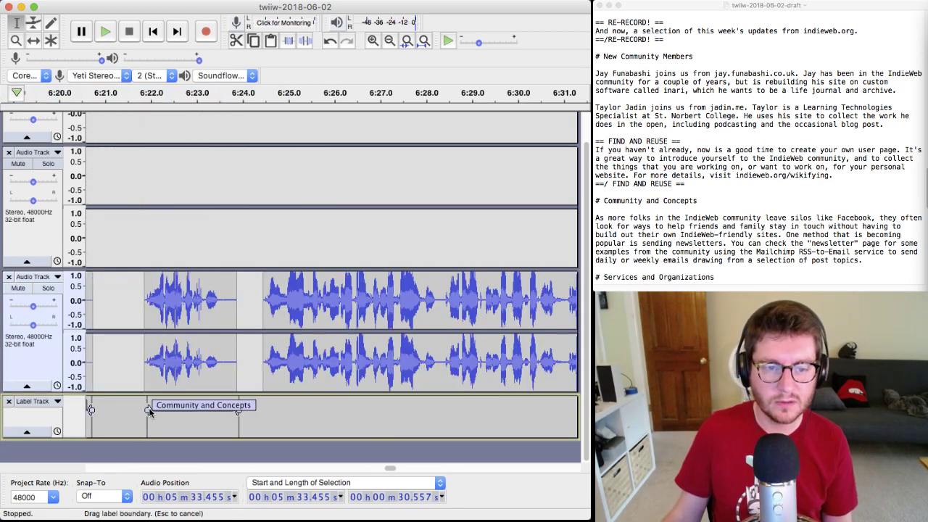
pyautogui.moveTo(148, 411); pyautogui.dragTo(145, 411)
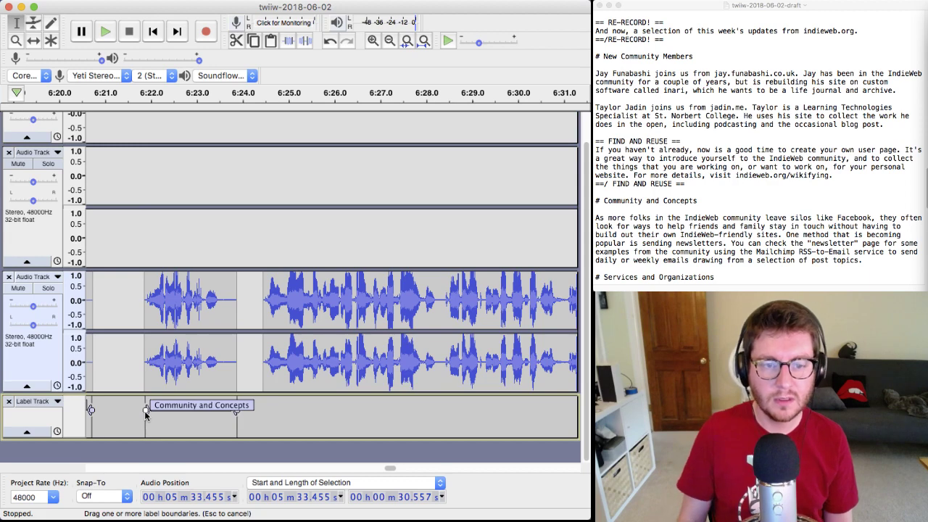
# - Select the old clip starting at 6 min 24.454 s and align the Services and Orgs label's start with its own clip
pyautogui.doubleClick(412, 355)
pyautogui.hscroll(5, 411, 355)
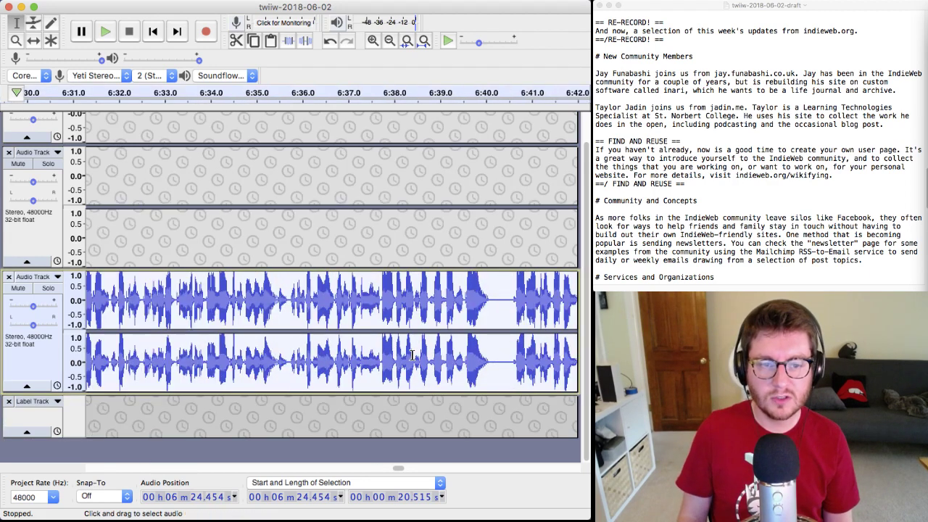
pyautogui.hscroll(5, 412, 355)
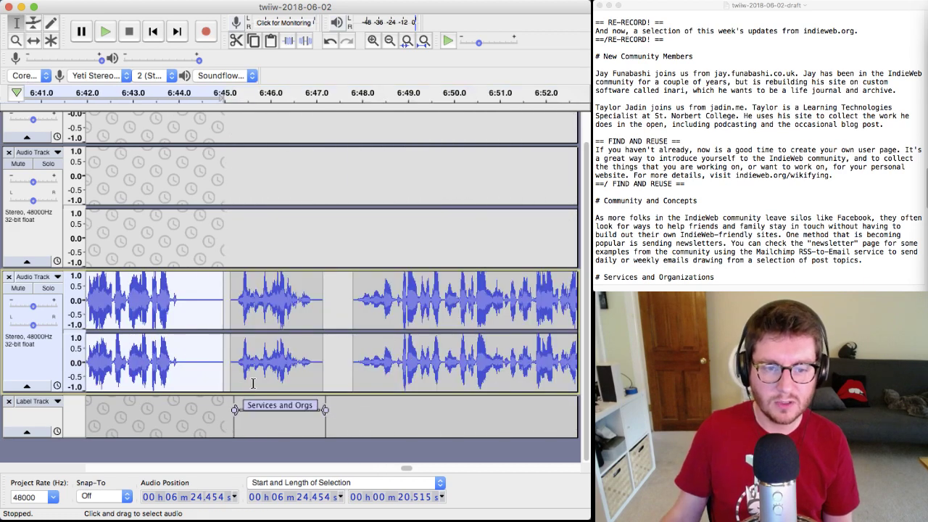
pyautogui.moveTo(233, 411); pyautogui.dragTo(230, 410)
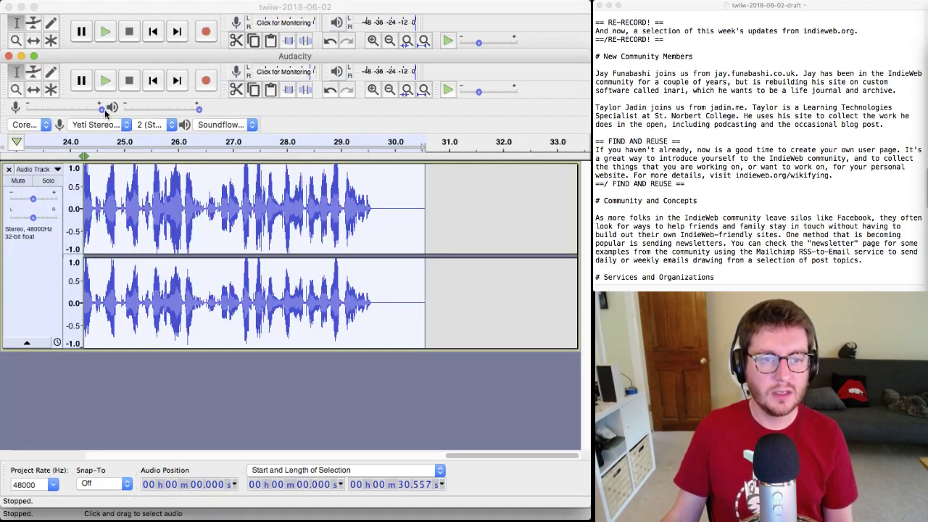
# - Clear the previous take from the scratch project and record a new take of the Community and Concepts text from the script
pyautogui.scroll(-2, 808, 151)
pyautogui.scroll(-6, 809, 150)
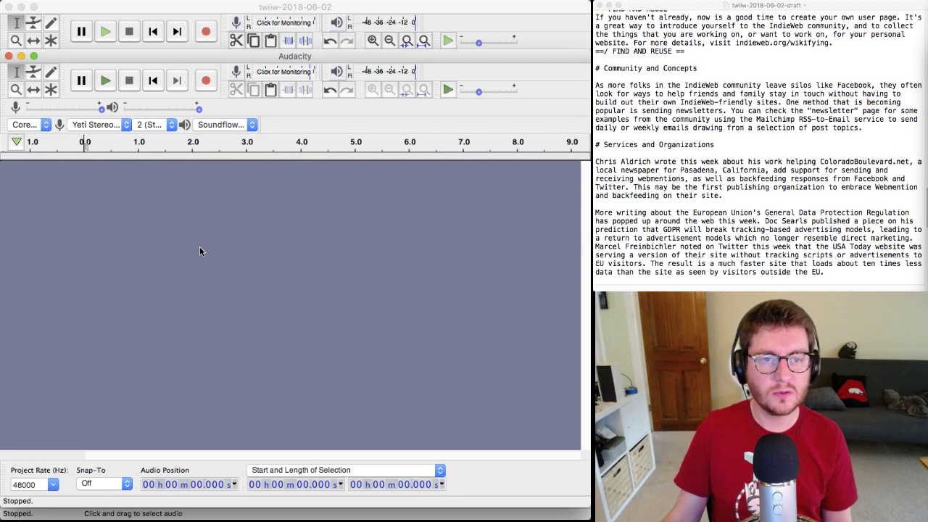
pyautogui.click(209, 84)
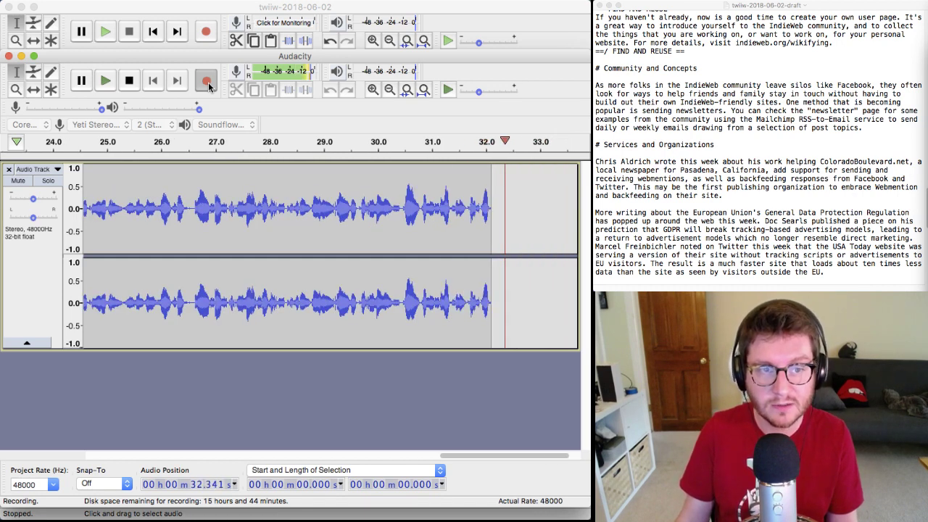
pyautogui.click(132, 83)
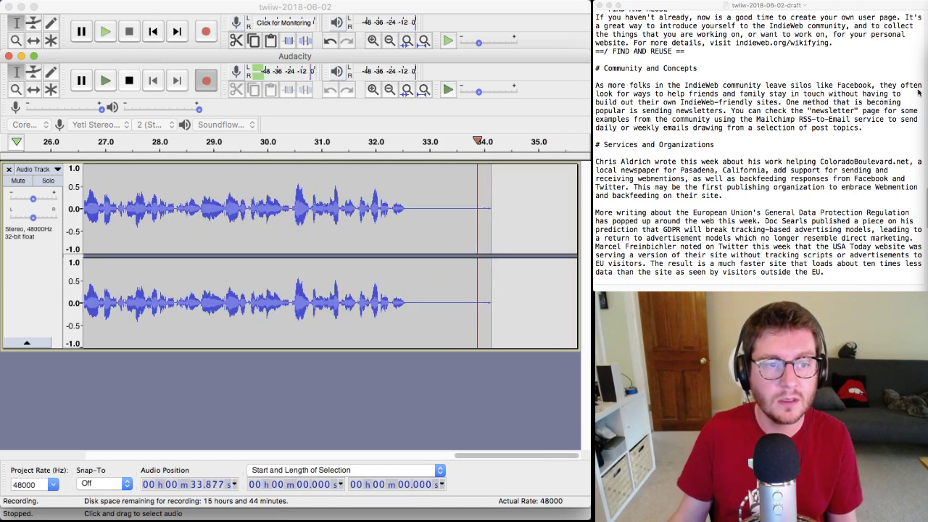
# - In the twiiw-2018-06-02-draft script, insert "on indieweb.org" after "newsletter" in the Community and Concepts paragraph and save it
pyautogui.click(860, 111)
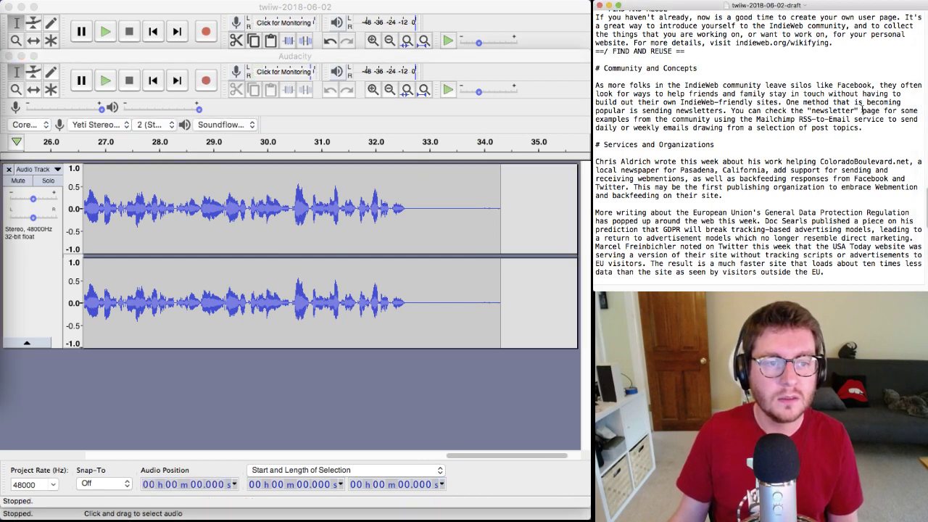
pyautogui.write('on ')
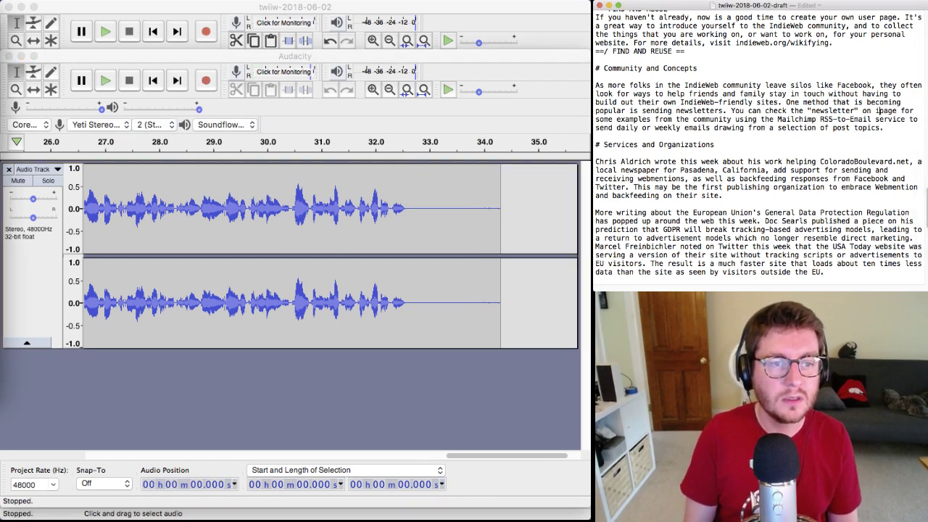
pyautogui.write('indieweb.org page for some examples from the community using the Mailchimp')
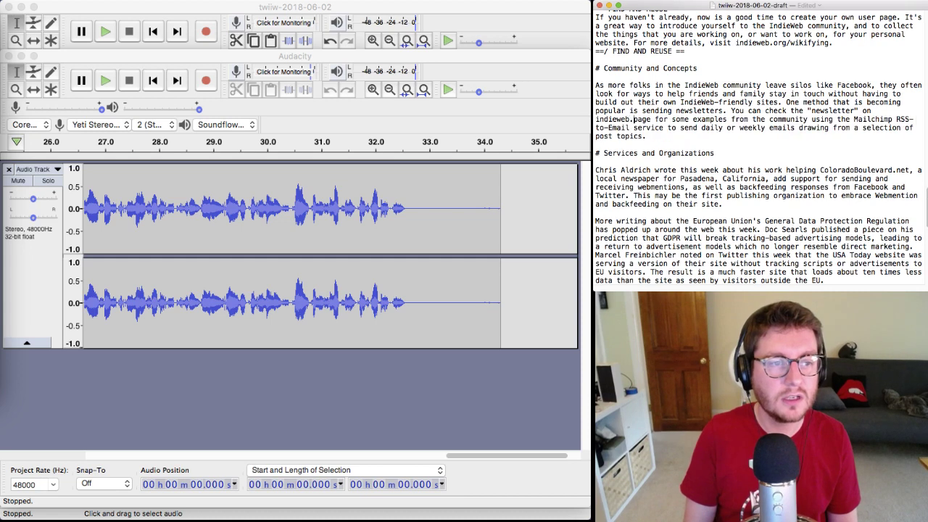
# - Get a noise profile from the new take's silent first 5.898 s
pyautogui.click(93, 420)
pyautogui.press('Home')
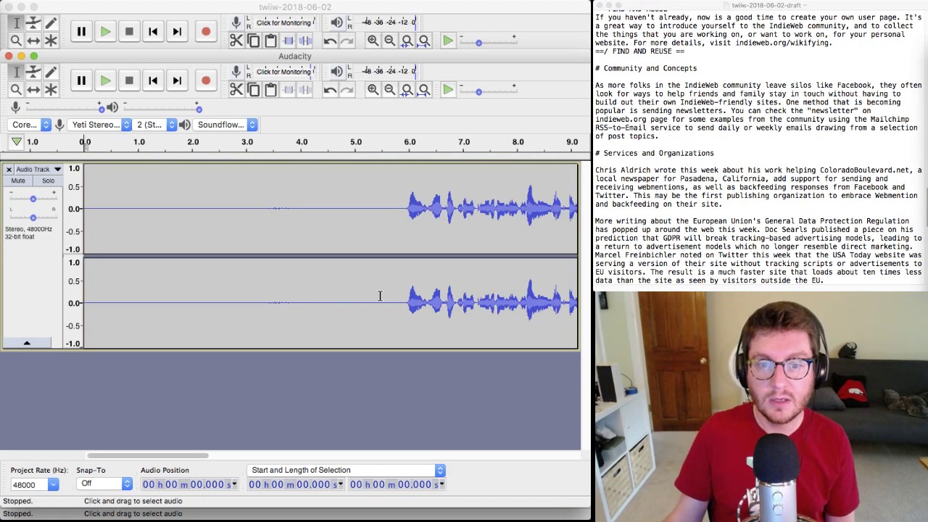
pyautogui.keyDown('shift'); pyautogui.click(402, 313); pyautogui.keyUp('shift')
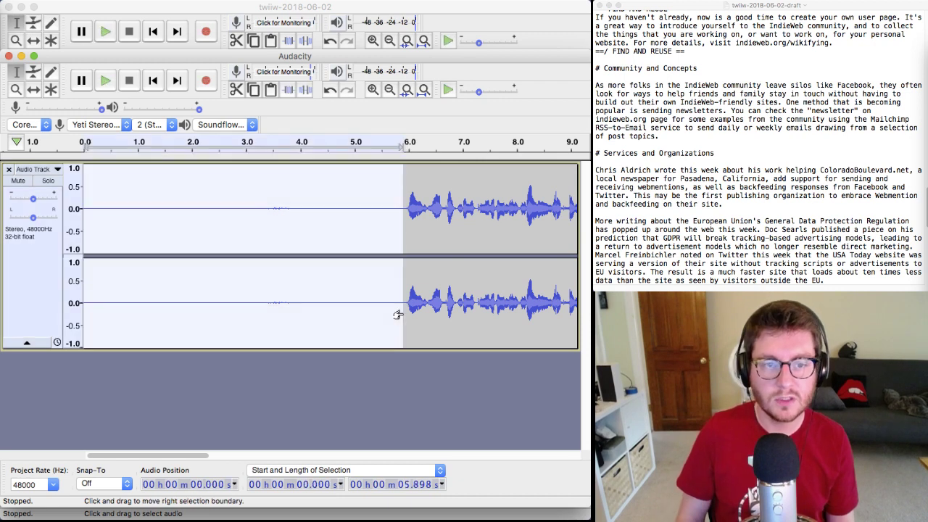
pyautogui.click(863, 2)
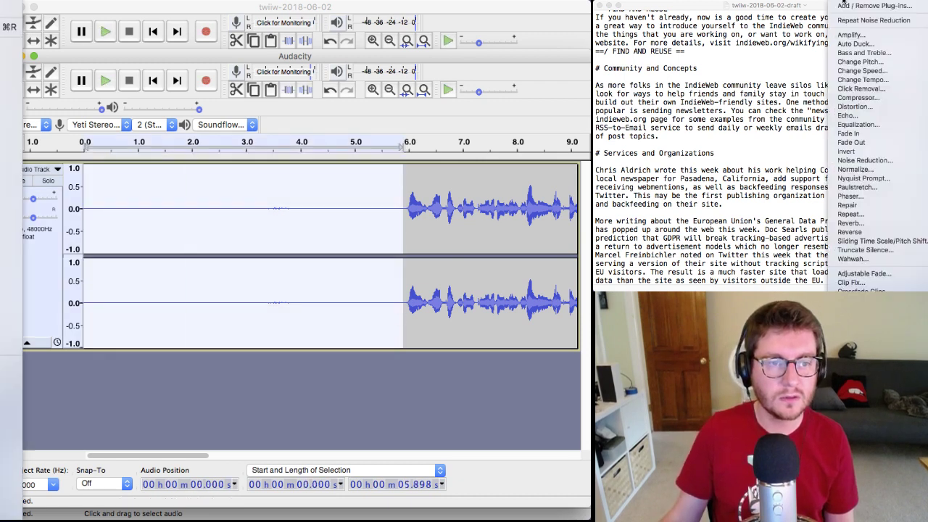
pyautogui.click(869, 161)
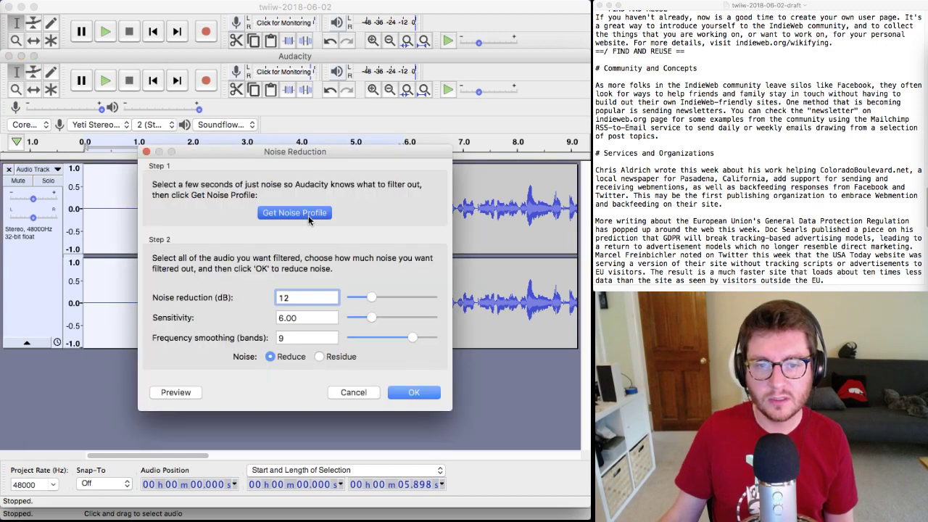
pyautogui.click(308, 215)
# - Delete the selected opening silence and apply the Noise Compress Limit chain to the current scratch project
pyautogui.press('Delete')
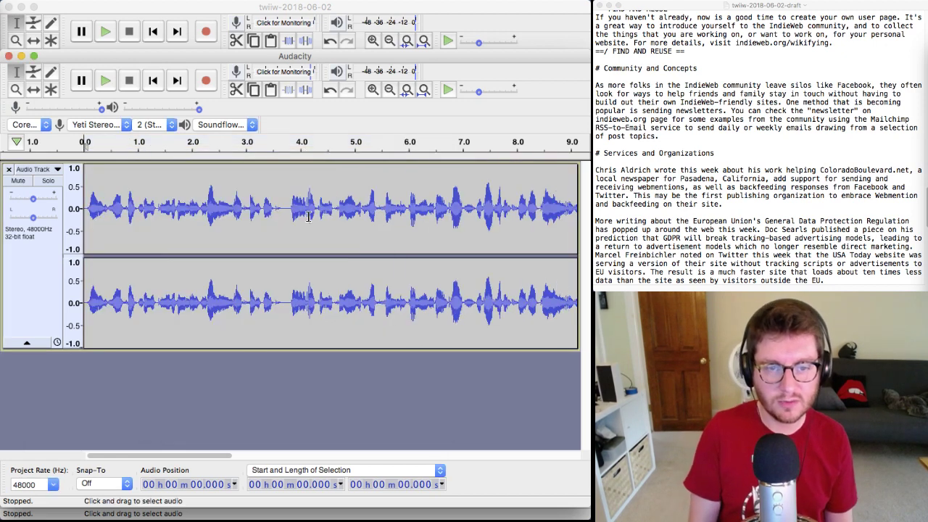
pyautogui.press('super+shift+a')
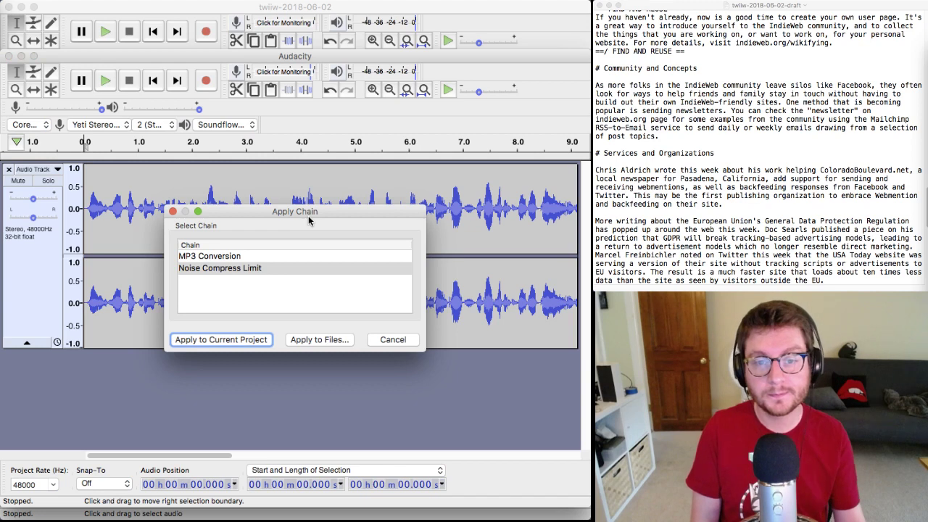
pyautogui.press('Return')
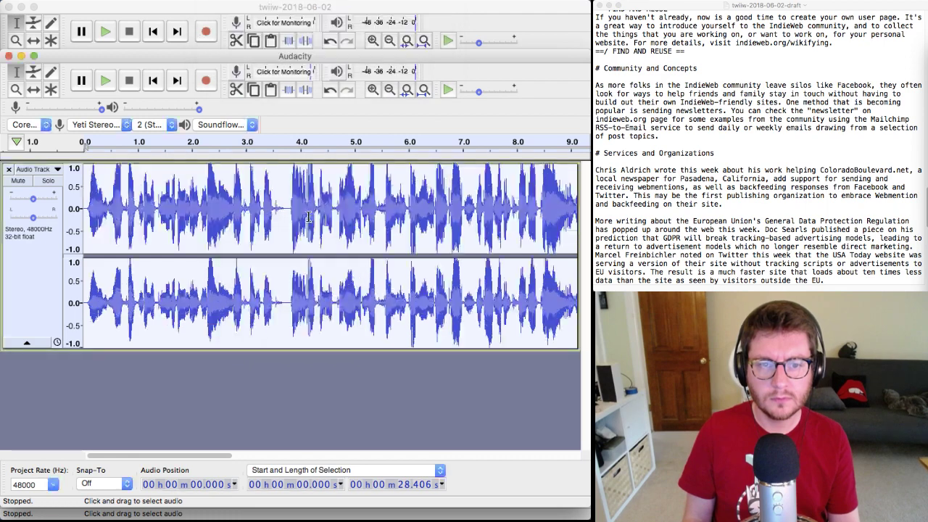
# - Delete the trailing silence of the Community and Concepts take from 27.725 s to the end
pyautogui.hscroll(10, 307, 216)
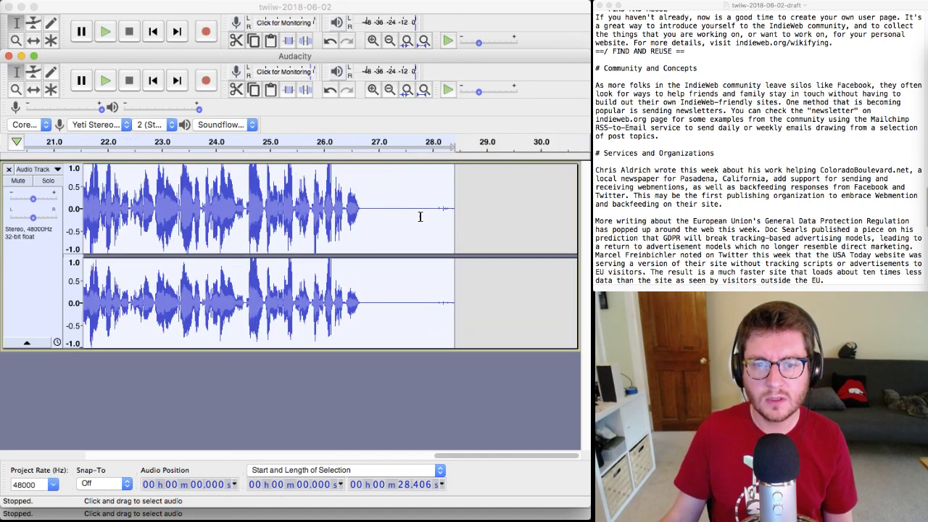
pyautogui.click(424, 219)
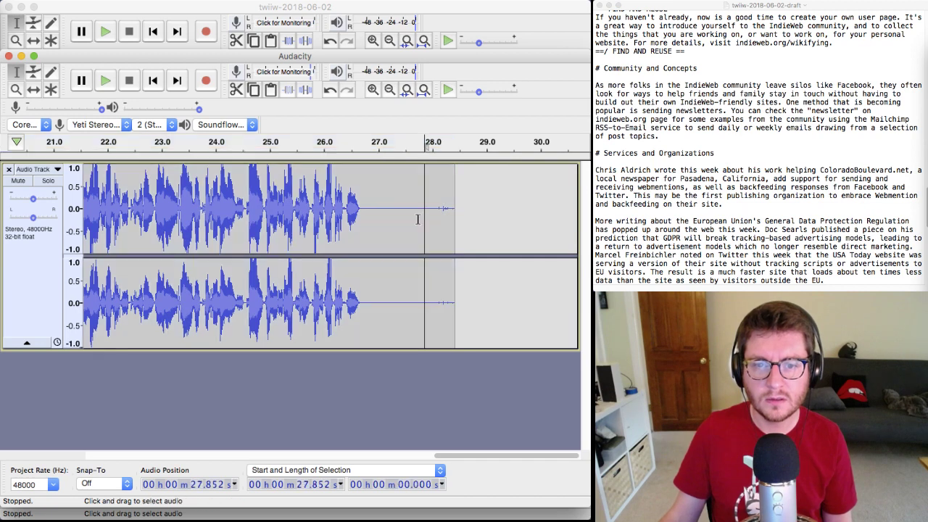
pyautogui.click(417, 219)
pyautogui.hotkey('shift', 'End')
pyautogui.press('Delete')
pyautogui.moveTo(412, 220); pyautogui.dragTo(412, 220)
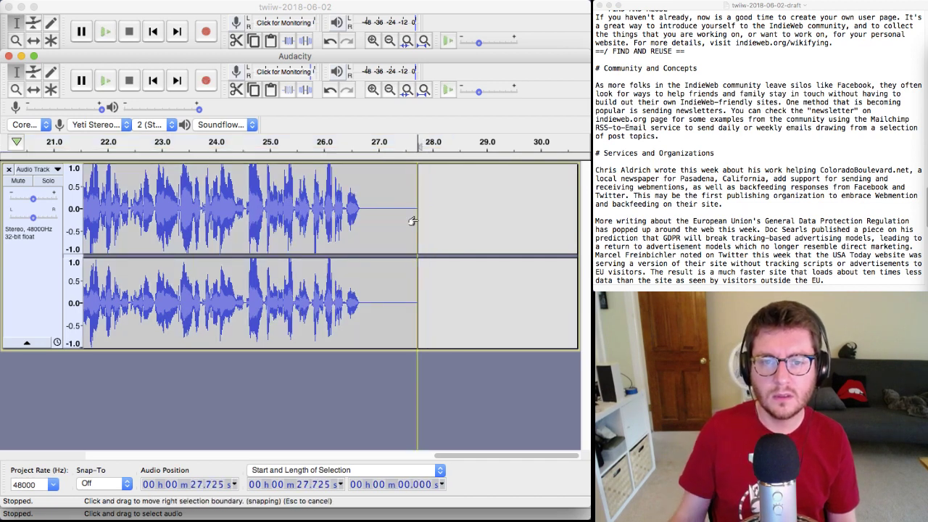
# - Copy the whole Community and Concepts take and paste it over the old clip at 6 min 24.454 s in the twiiw-2018-06-02 project
pyautogui.hotkey('ctrl', 'a')
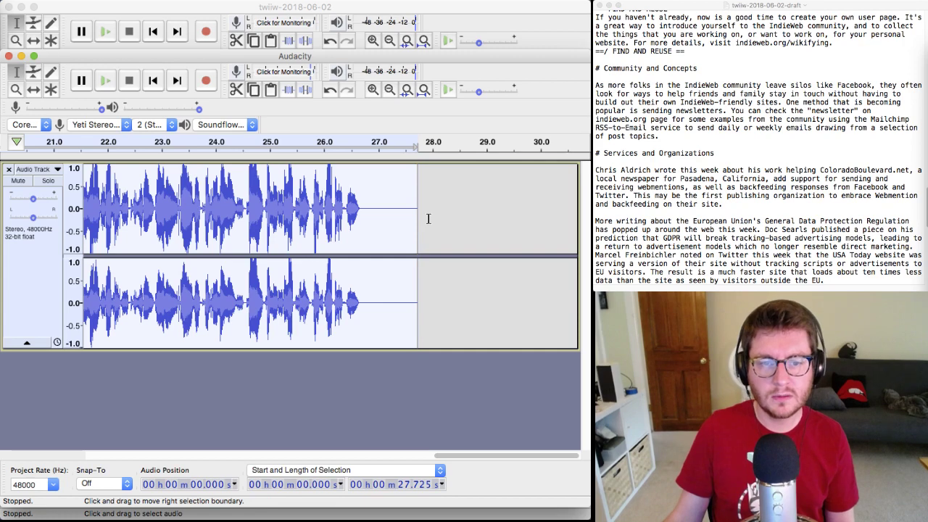
pyautogui.press('super+grave')
pyautogui.press('super+v')
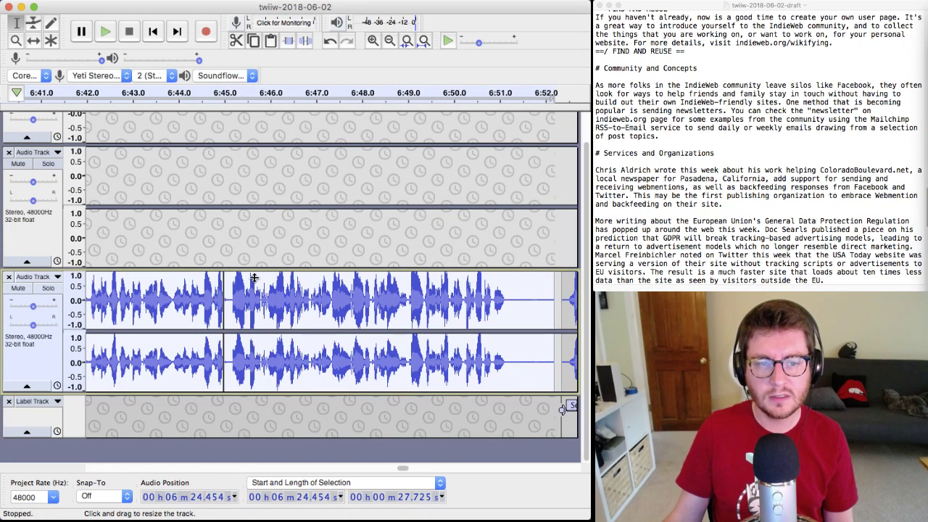
# - Select the old Services and Organizations clip at 6 min 55.008 s and align the IndieWeb Dev label with its clip's start
pyautogui.hscroll(10, 222, 299)
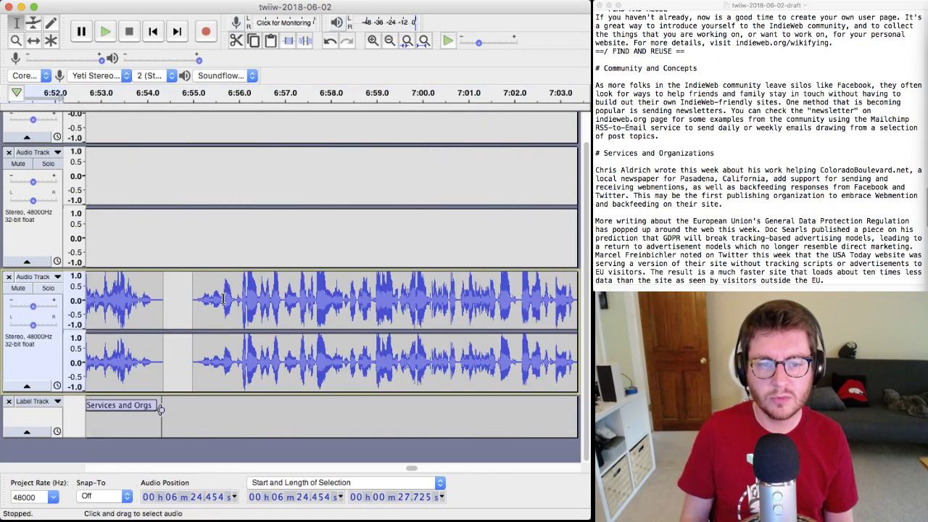
pyautogui.doubleClick(251, 298)
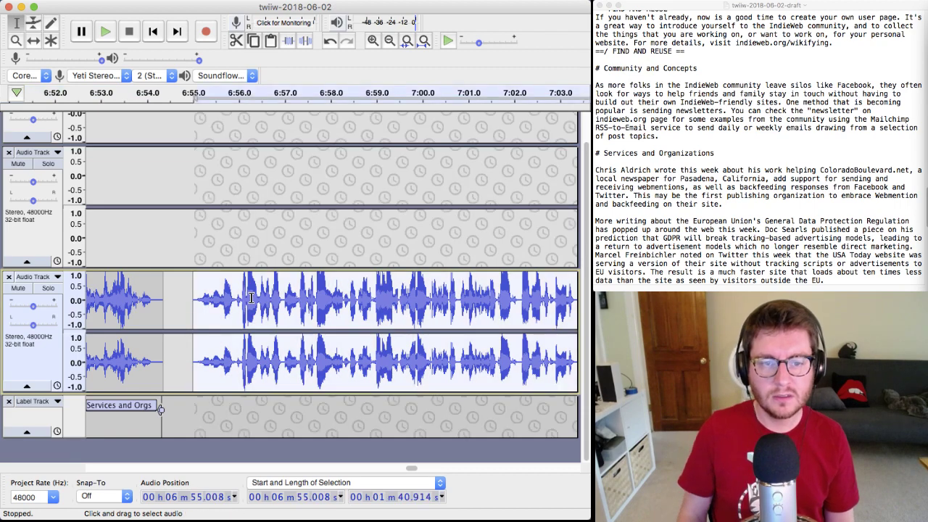
pyautogui.hscroll(20, 251, 298)
pyautogui.hscroll(20, 251, 298)
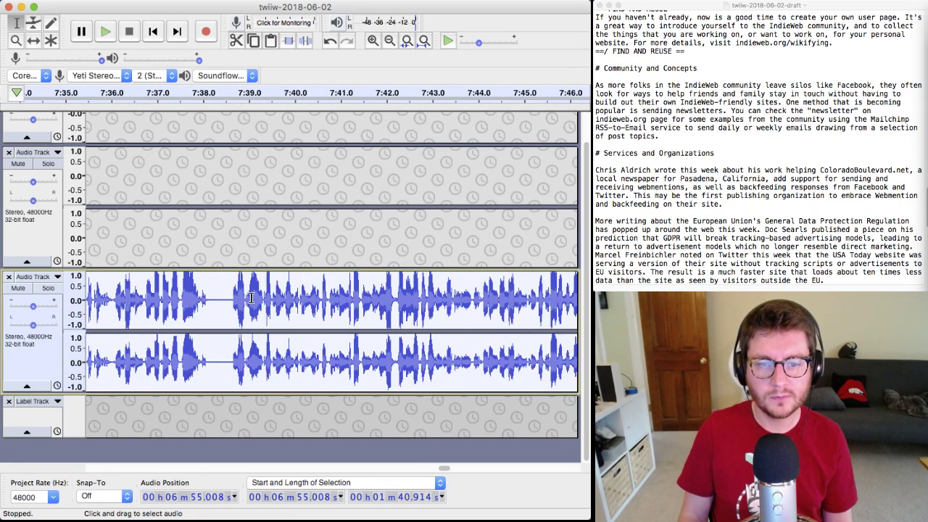
pyautogui.hscroll(20, 250, 298)
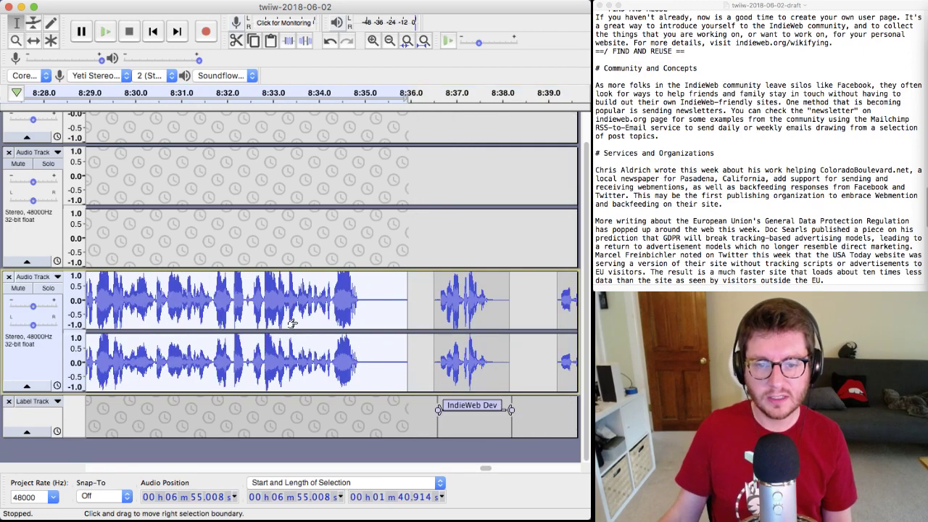
pyautogui.moveTo(438, 411); pyautogui.dragTo(435, 410)
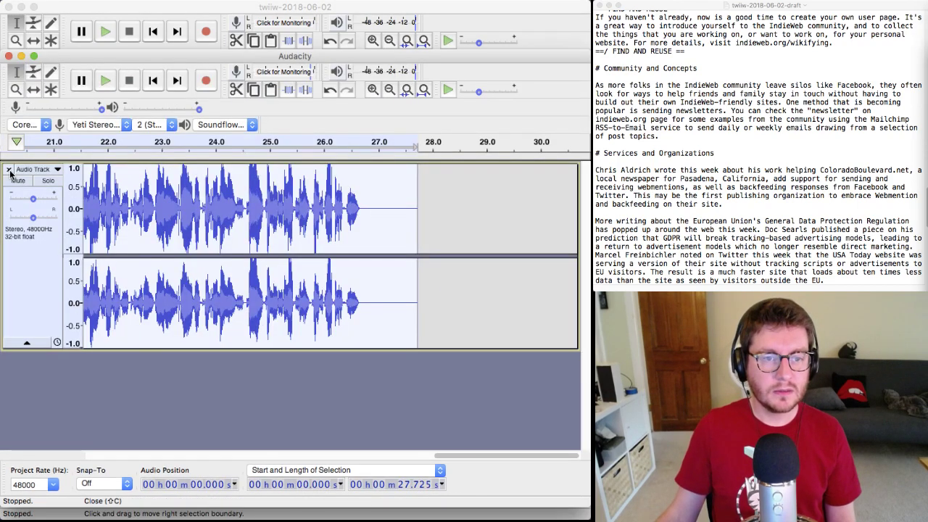
# - Clear the previous take from the scratch project and record a new take of the Services and Organizations section
pyautogui.scroll(-5, 891, 147)
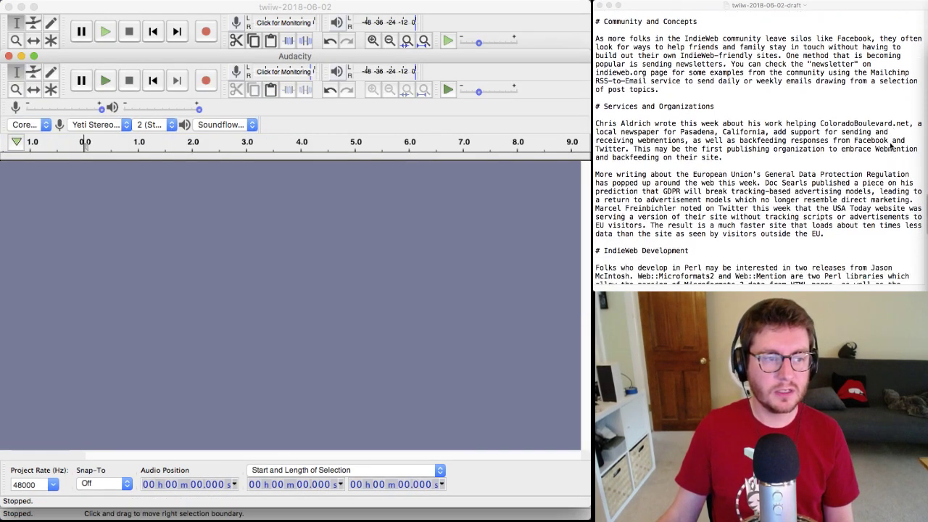
pyautogui.scroll(-3, 891, 146)
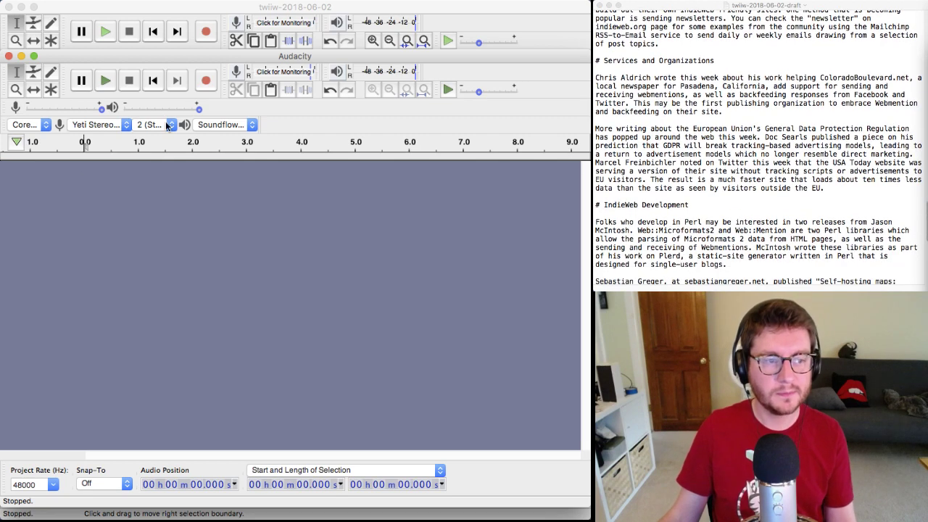
pyautogui.click(202, 83)
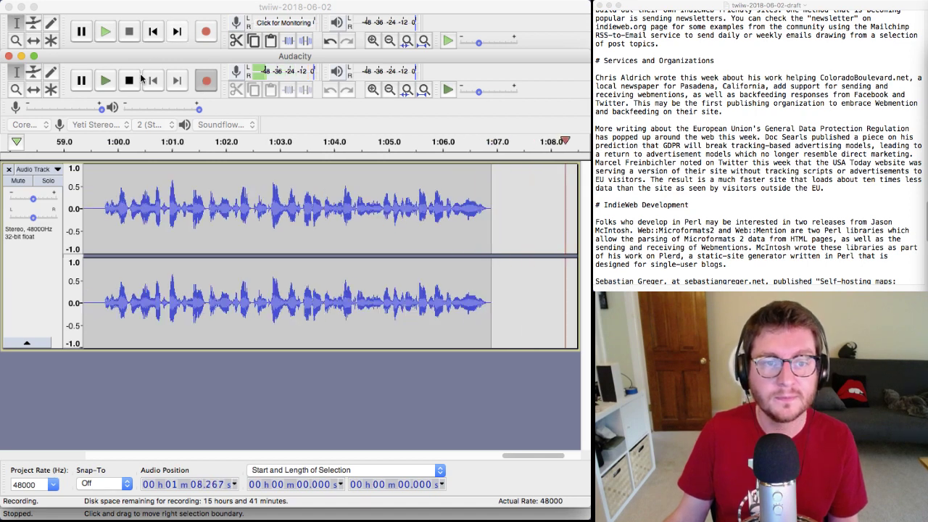
pyautogui.click(131, 82)
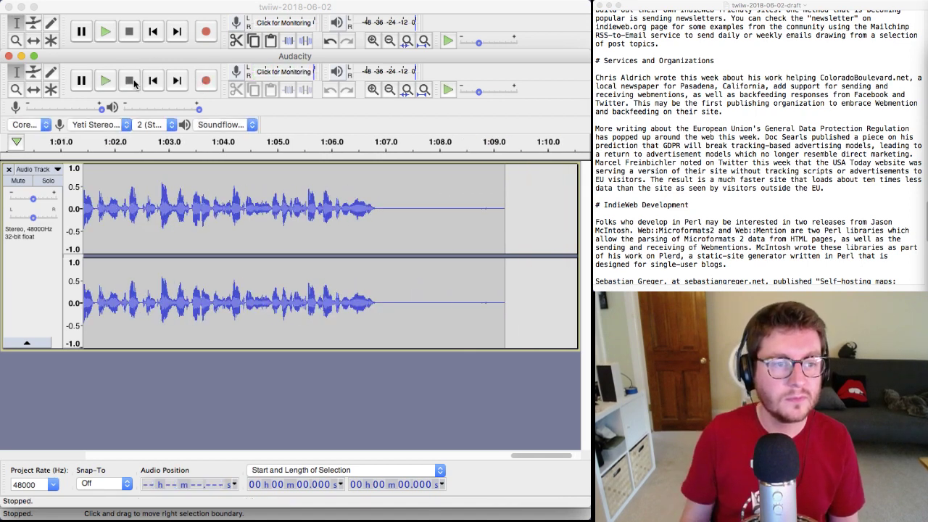
pyautogui.click(153, 80)
# - Shorten "advertisement models" to "ad models" in the draft's GDPR paragraph
pyautogui.click(697, 155)
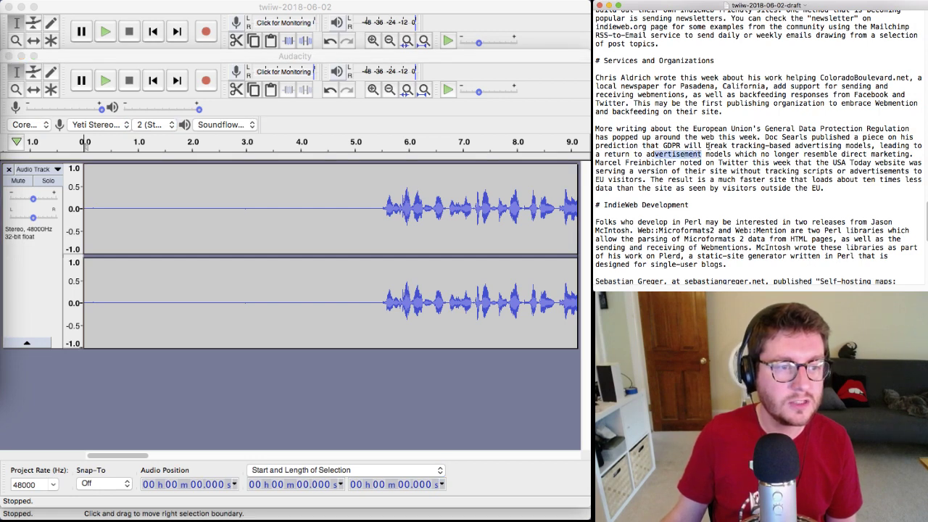
pyautogui.press('BackSpace')
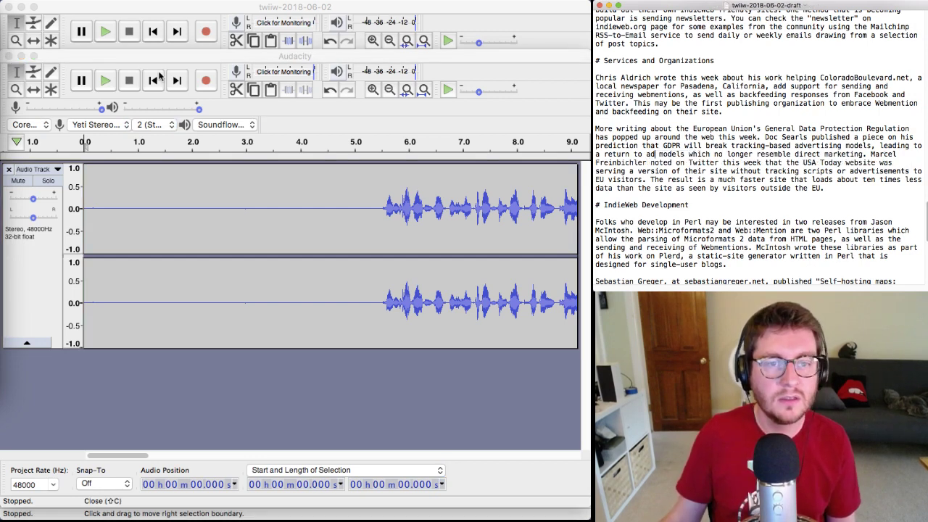
# - Get a noise profile from the new take's silent first 5.433 s
pyautogui.click(382, 222)
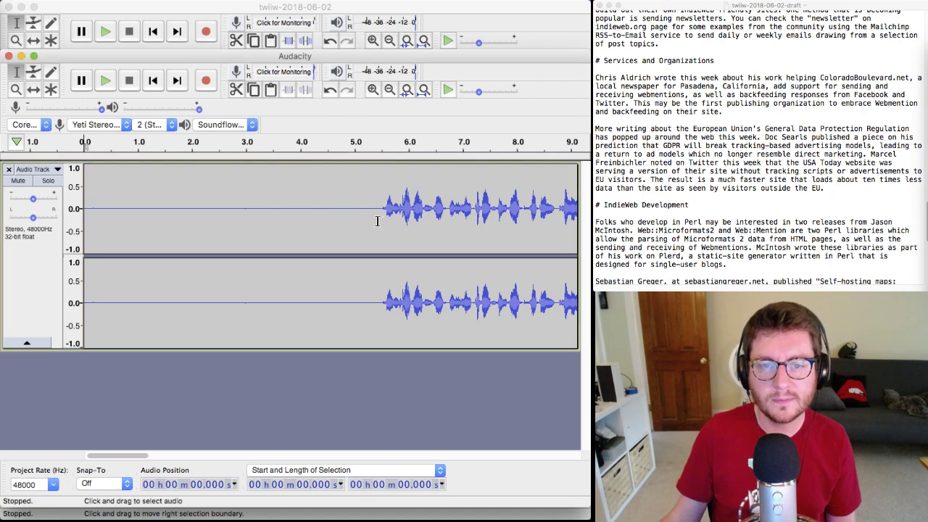
pyautogui.keyDown('shift'); pyautogui.click(377, 219); pyautogui.keyUp('shift')
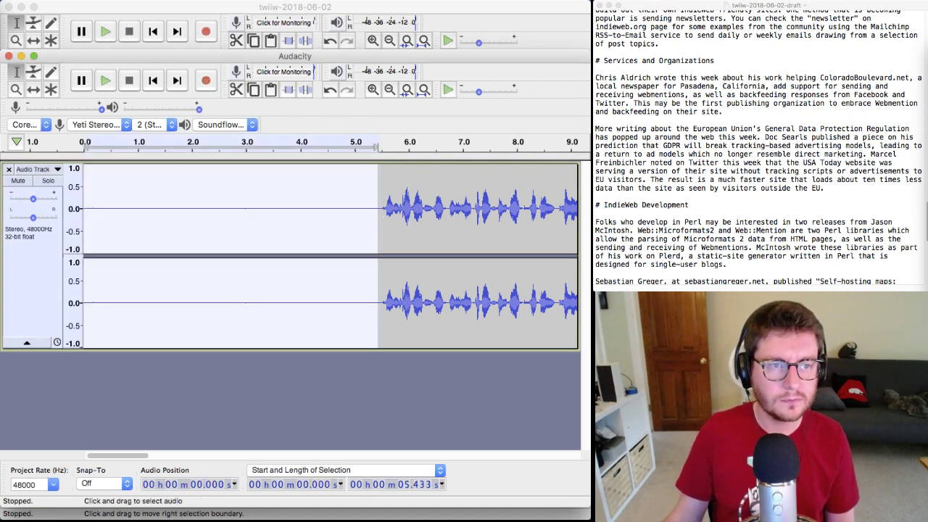
pyautogui.click(878, 162)
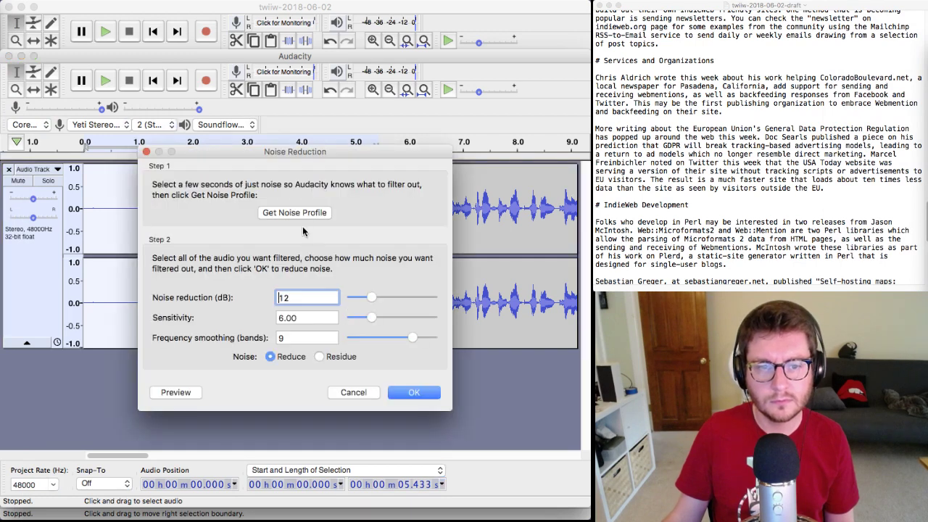
pyautogui.click(294, 213)
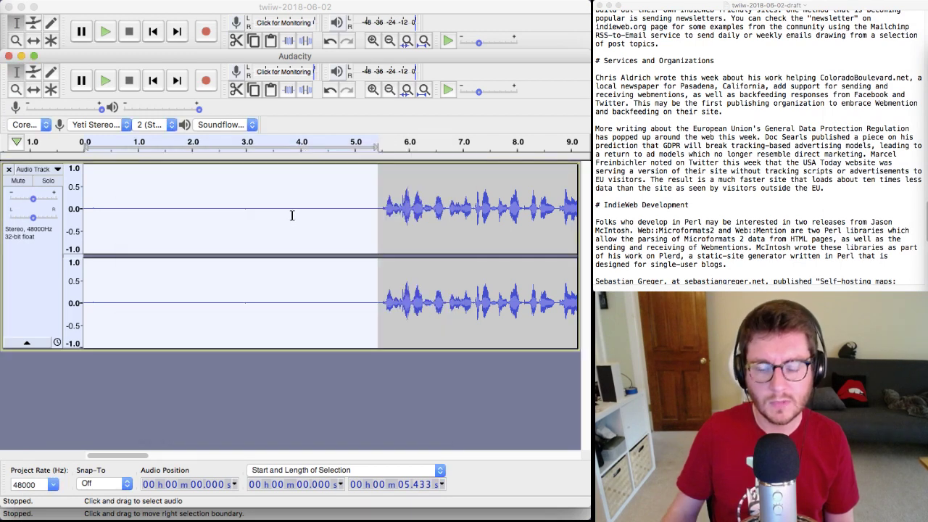
# - Delete the selected opening silence and apply the Noise Compress Limit chain to the Services and Organizations take
pyautogui.press('Delete')
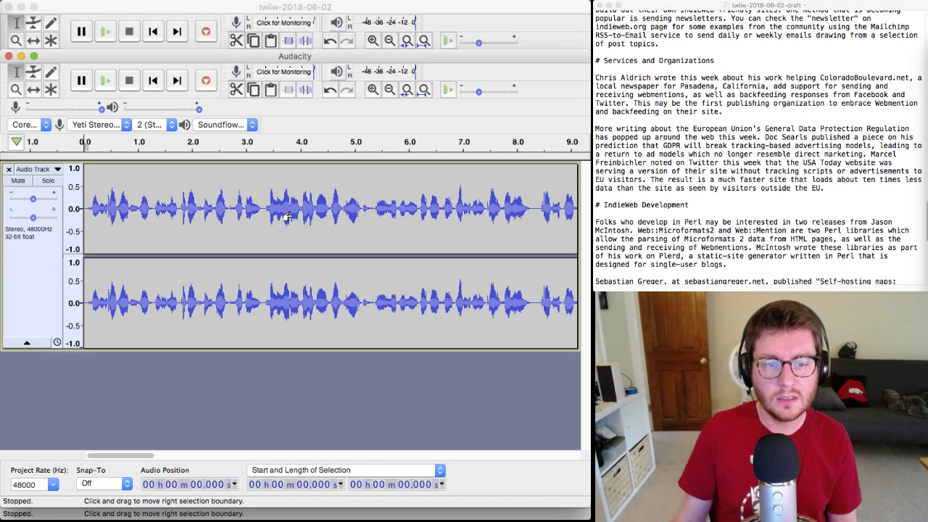
pyautogui.click(263, 344)
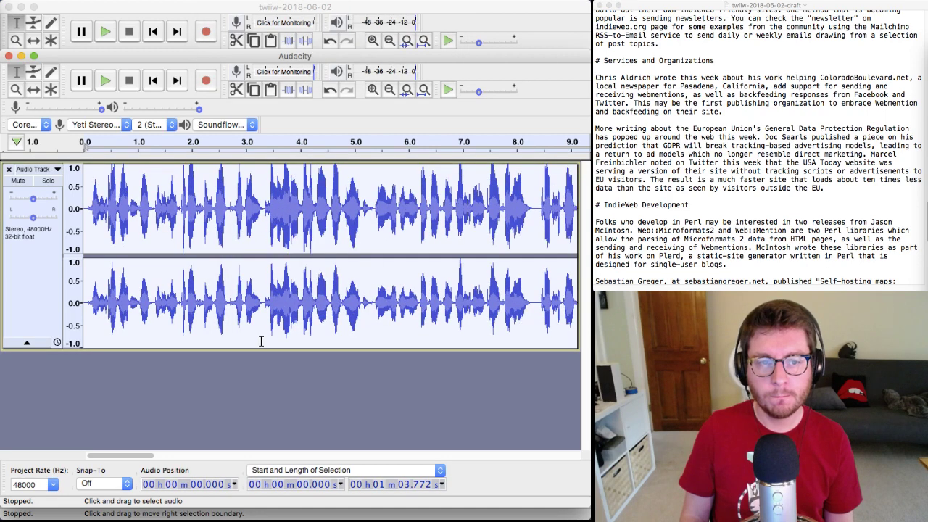
# - Shorten the long pause in the take from 20.422 s and play back across the cut
pyautogui.hscroll(5, 261, 340)
pyautogui.hscroll(5, 261, 340)
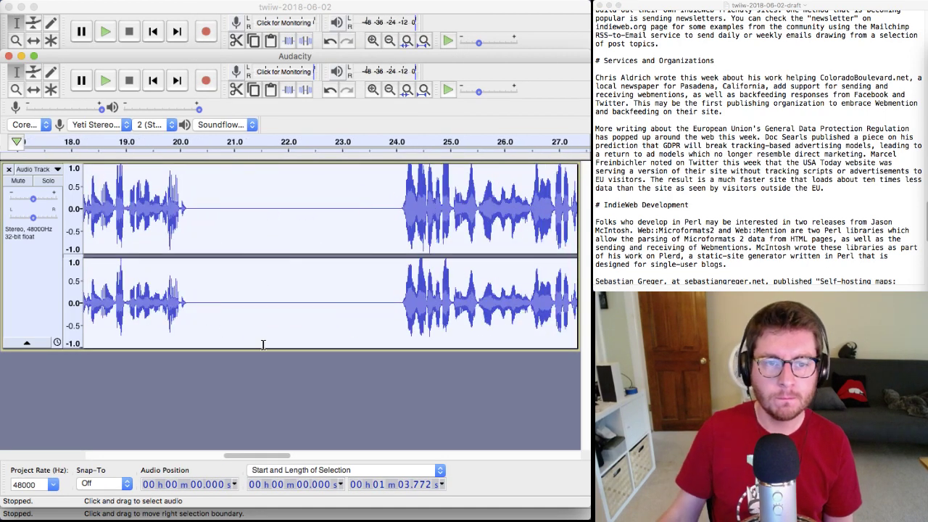
pyautogui.moveTo(202, 309); pyautogui.dragTo(346, 315)
pyautogui.press('Delete')
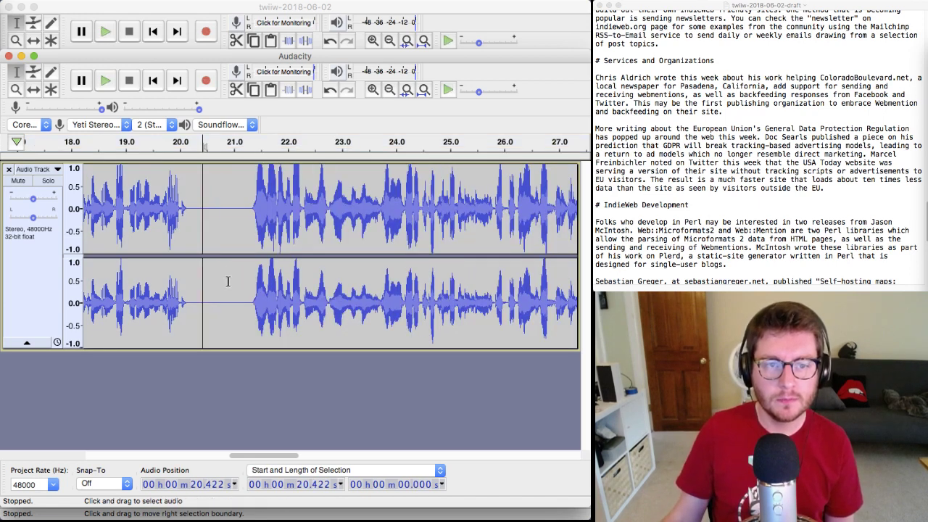
pyautogui.click(169, 288)
pyautogui.press('space')
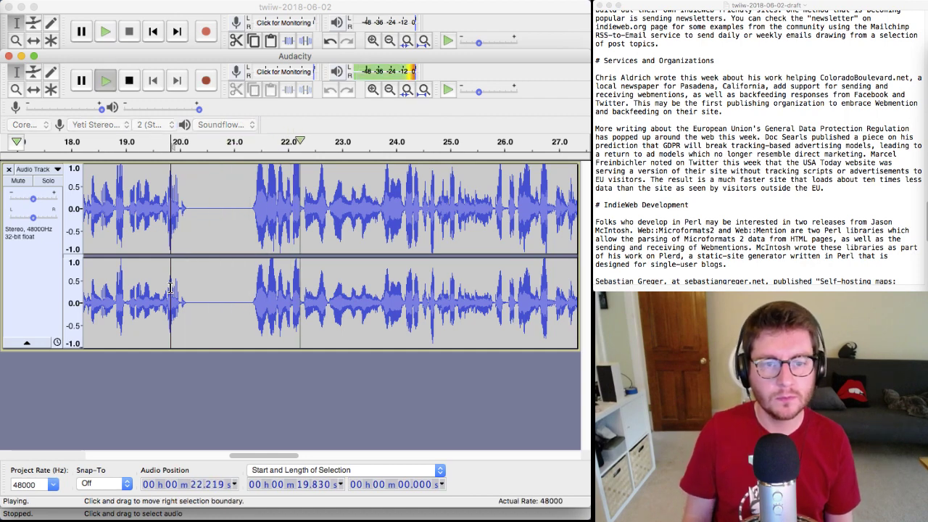
pyautogui.press('space')
# - Shorten the pause in the take from 40.252 s and play back across the cut
pyautogui.hscroll(10, 169, 288)
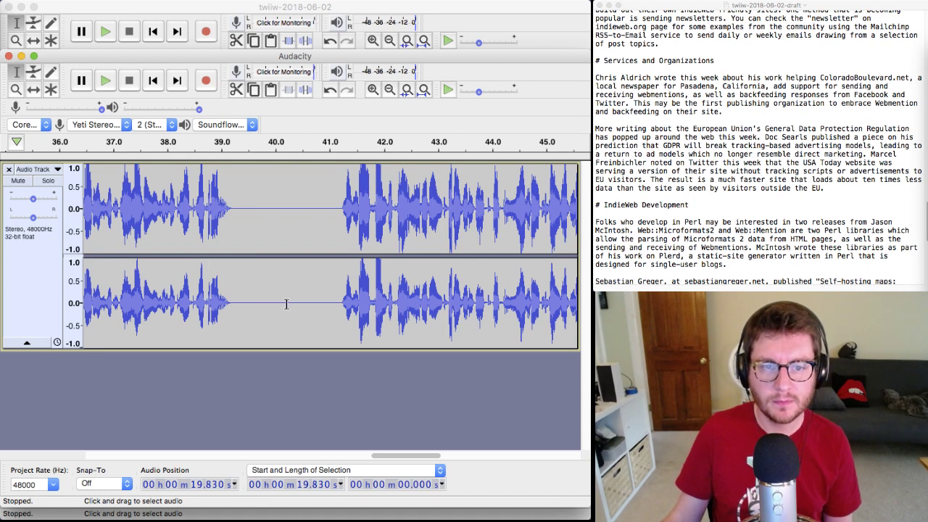
pyautogui.moveTo(290, 304); pyautogui.dragTo(339, 307)
pyautogui.press('Delete')
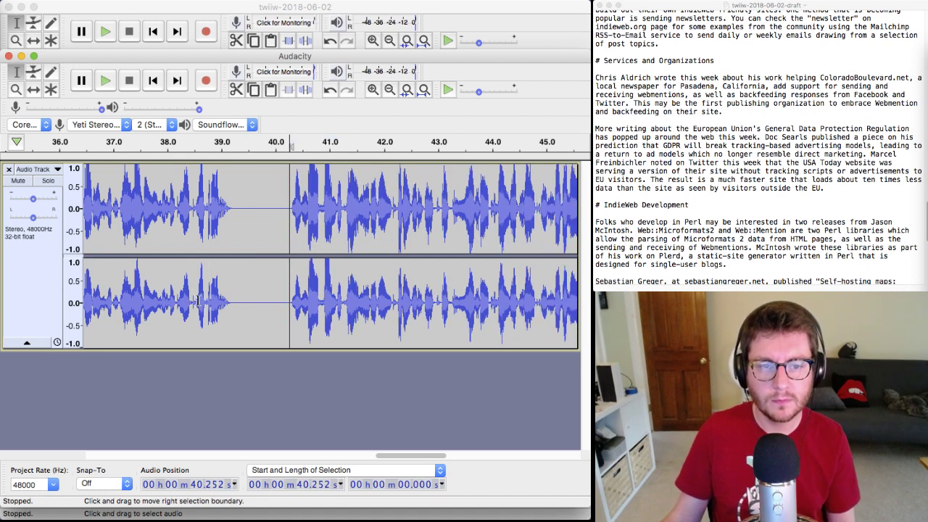
pyautogui.click(198, 302)
pyautogui.press('space')
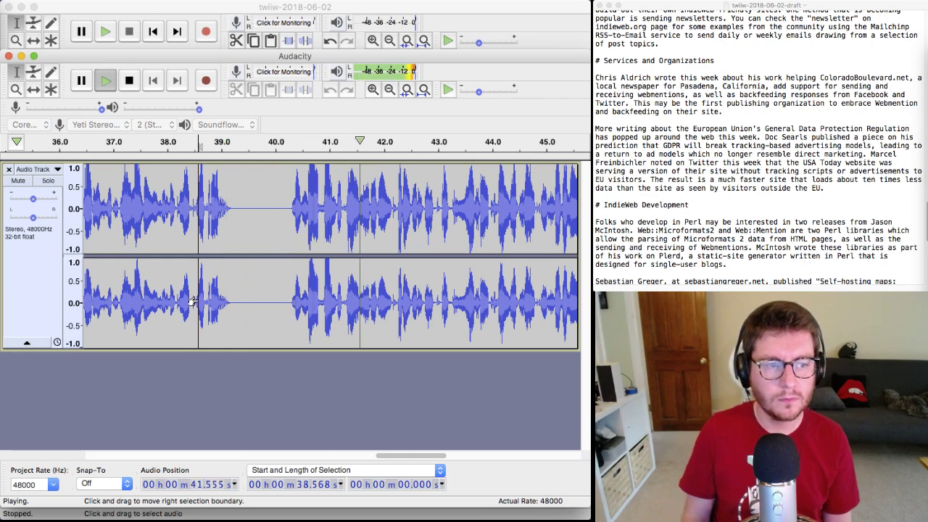
pyautogui.press('space')
# - Delete the trailing silence of the Services and Organizations take from 58.770 s to the end
pyautogui.hscroll(10, 195, 301)
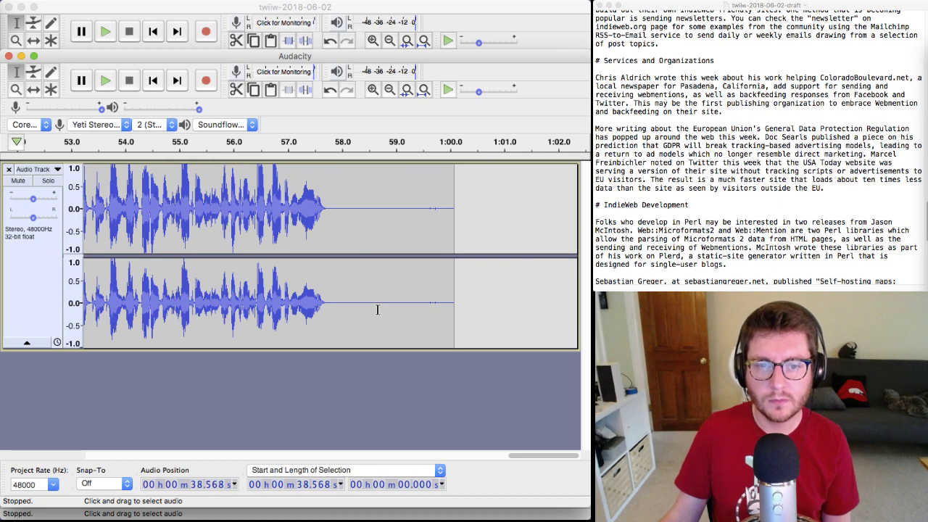
pyautogui.moveTo(383, 315); pyautogui.dragTo(483, 317)
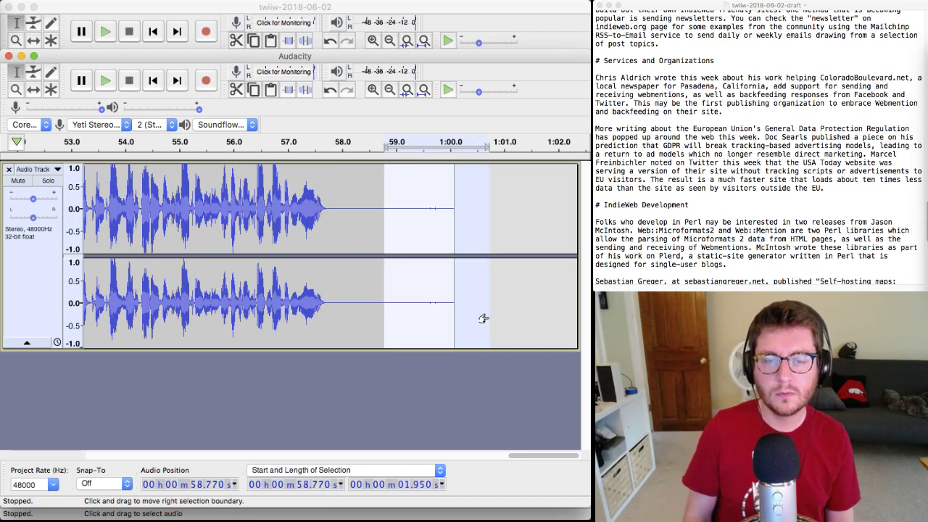
pyautogui.press('Delete')
# - Copy the whole Services and Organizations take and paste it over the old clip at 6 min 55.008 s in the twiiw-2018-06-02 project
pyautogui.press('super+a')
pyautogui.press('super+grave')
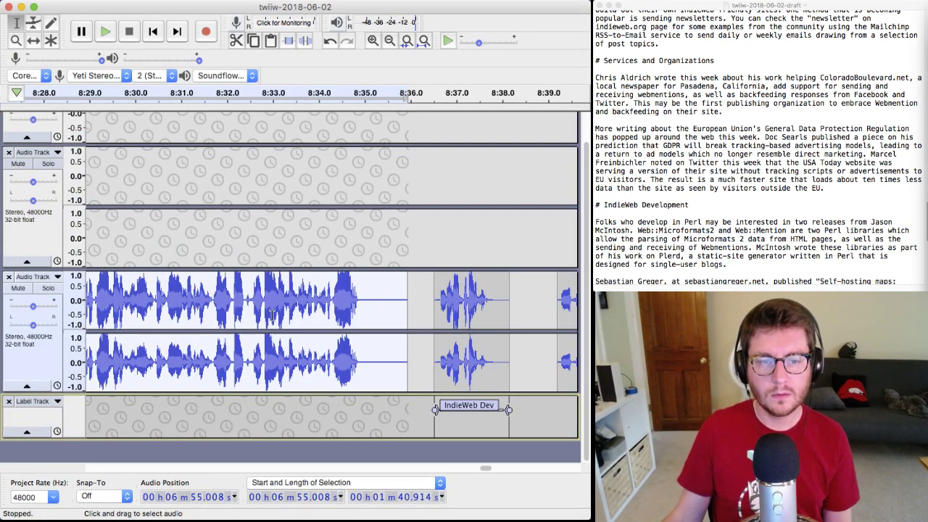
pyautogui.press('super+v')
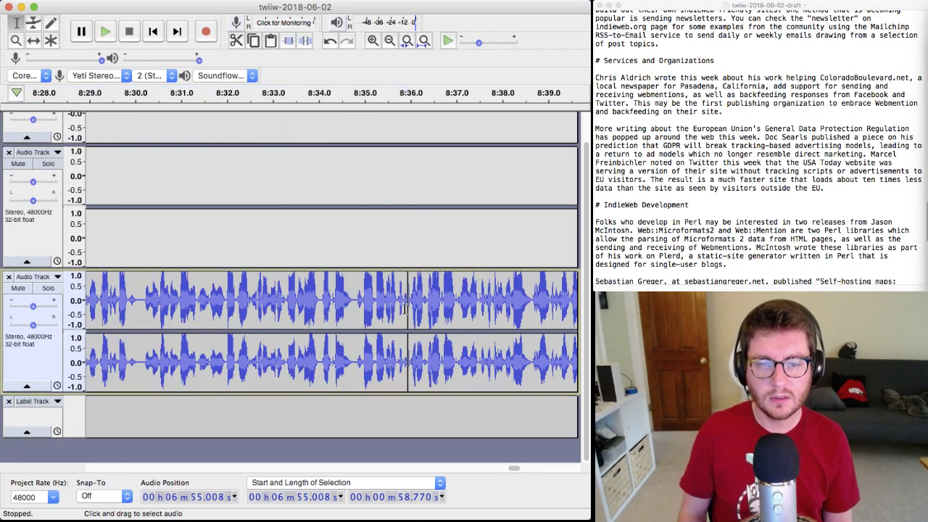
pyautogui.press('super+z')
pyautogui.press('Delete')
# - Select the old IndieWeb Development audio from 7 min 57.052 s with a length of 59.954 s
pyautogui.hscroll(5, 404, 308)
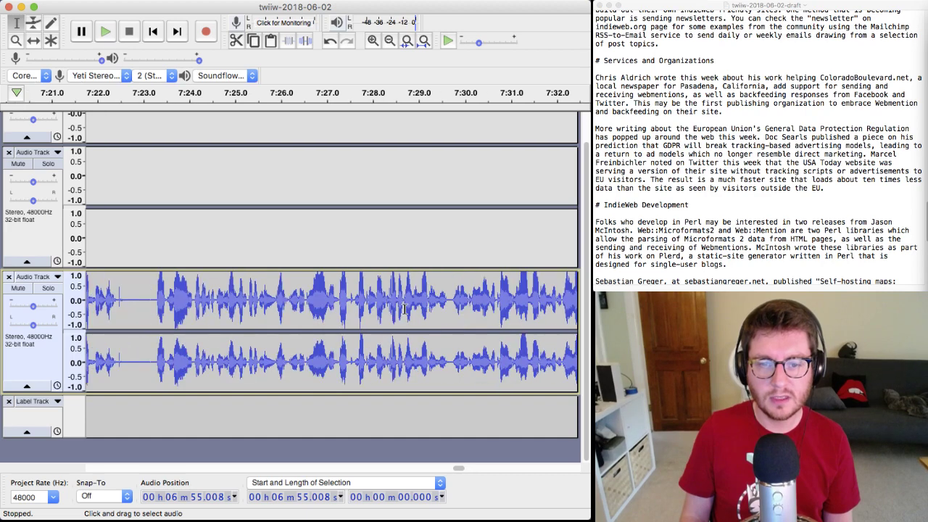
pyautogui.hscroll(5, 405, 308)
pyautogui.hscroll(10, 404, 309)
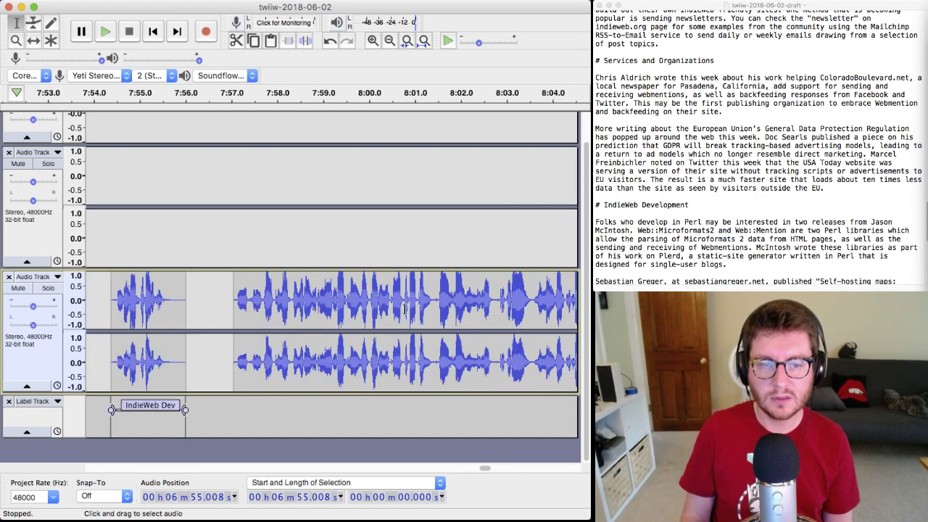
pyautogui.doubleClick(388, 354)
pyautogui.hscroll(15, 388, 354)
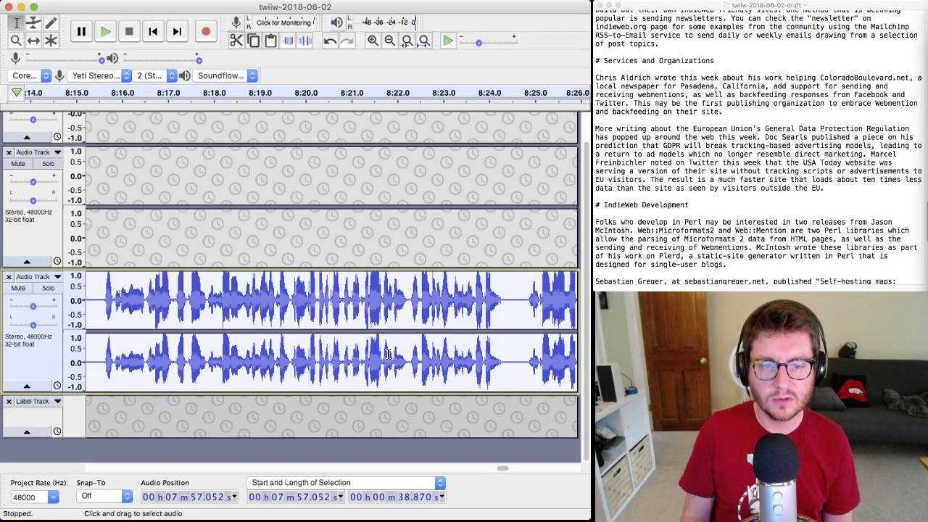
pyautogui.click(546, 362)
pyautogui.doubleClick(530, 365)
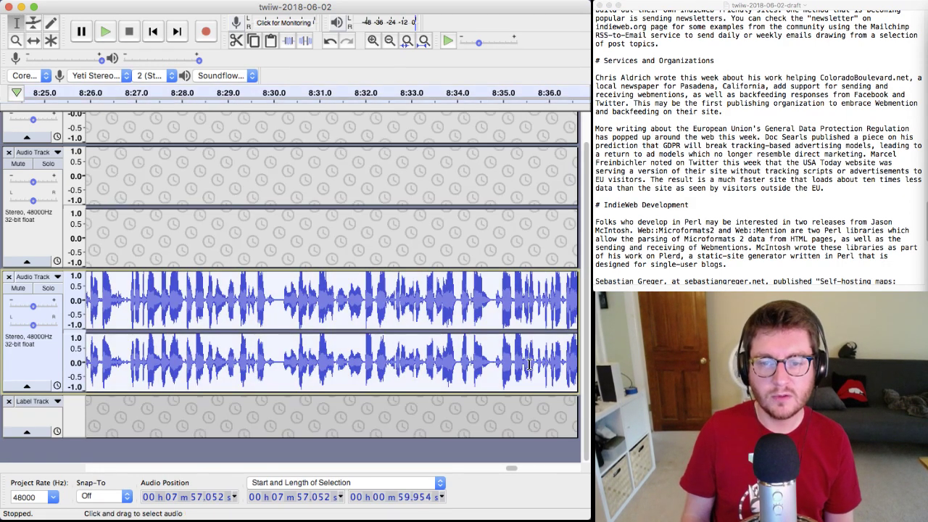
pyautogui.hscroll(5, 529, 365)
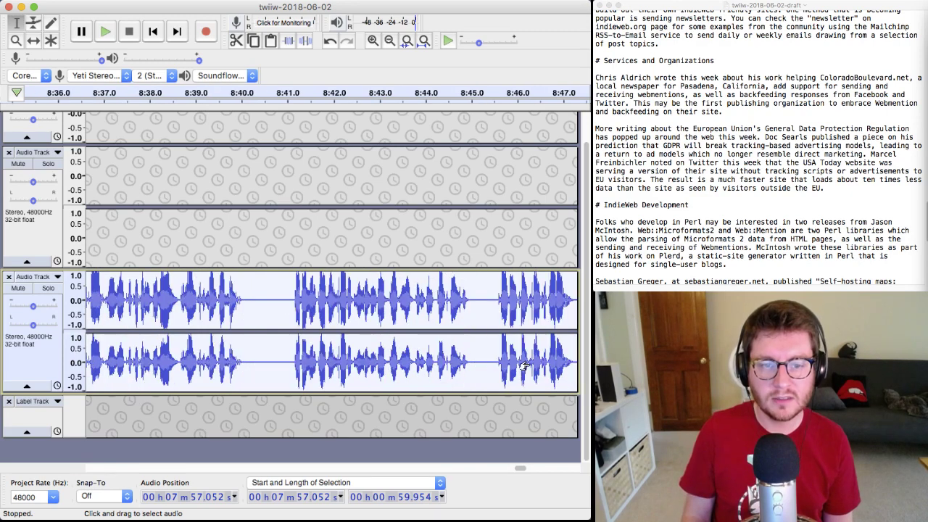
pyautogui.hscroll(5, 523, 365)
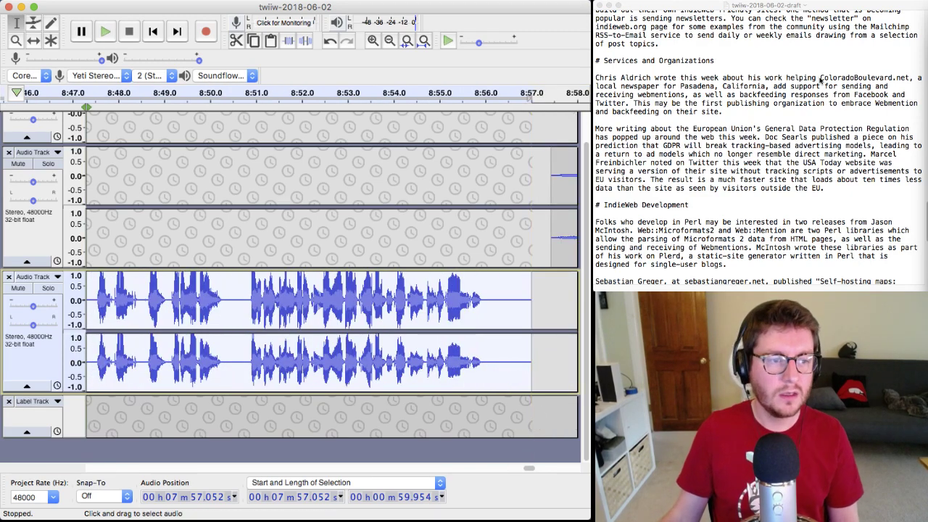
# - Clear the old take from the untitled recording project and record a new take of the IndieWeb Development segment
pyautogui.scroll(-5, 772, 113)
pyautogui.scroll(-4, 772, 112)
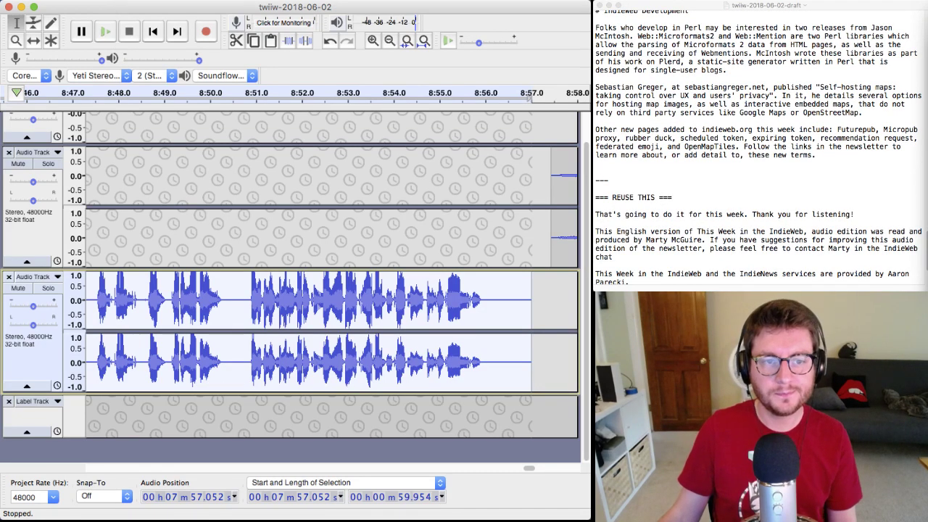
pyautogui.press('super+n')
pyautogui.press('super+v')
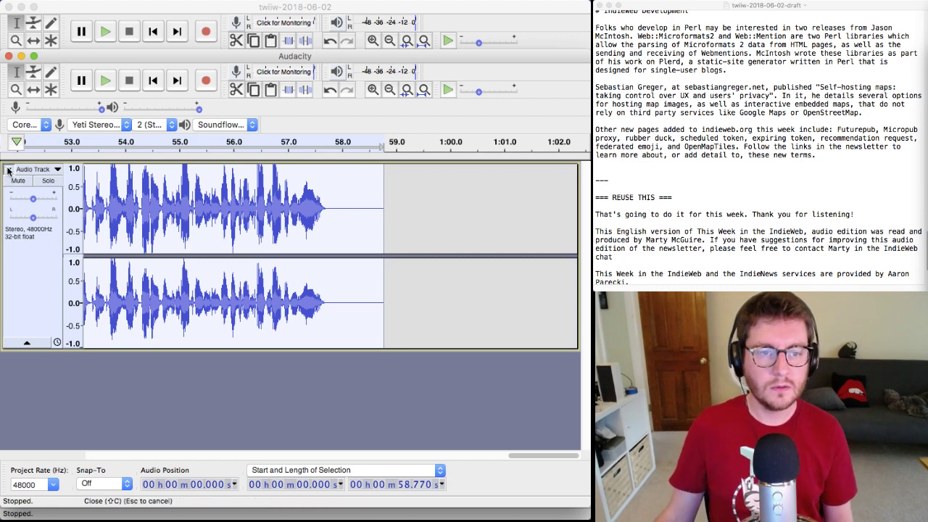
pyautogui.press('super+z')
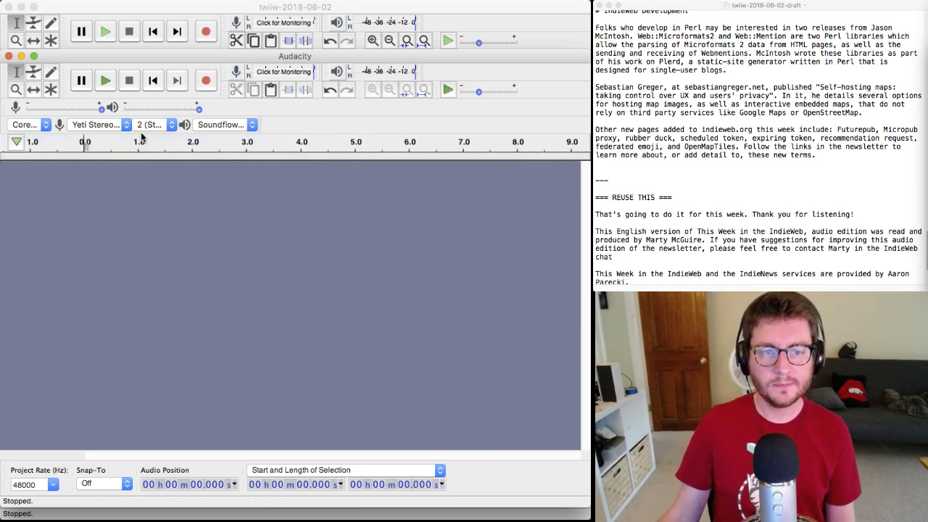
pyautogui.click(207, 83)
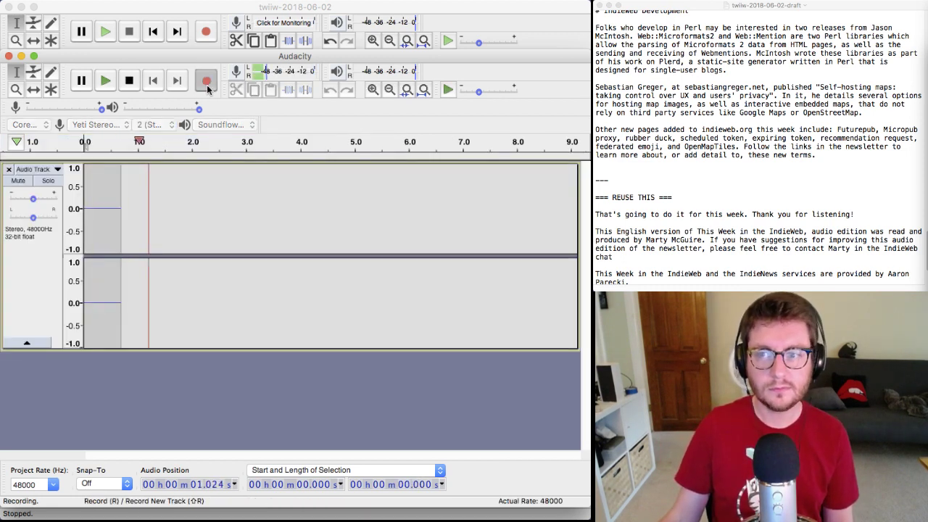
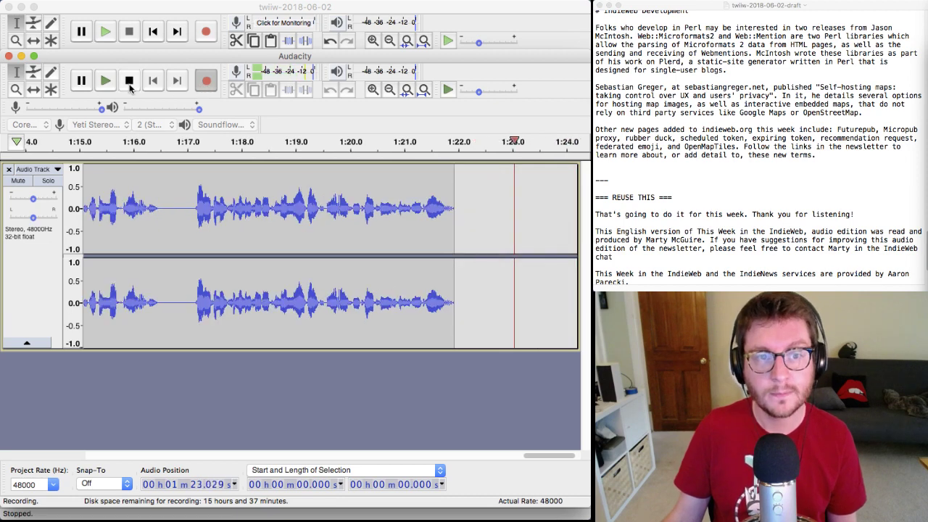
pyautogui.click(130, 84)
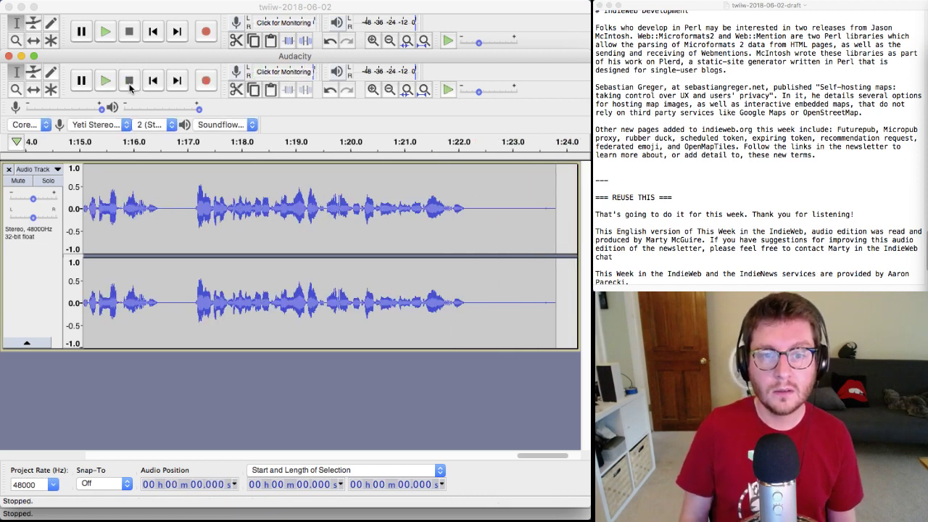
# - Capture a noise profile from the first 5.642 s of the new take and delete that opening silence
pyautogui.click(389, 221)
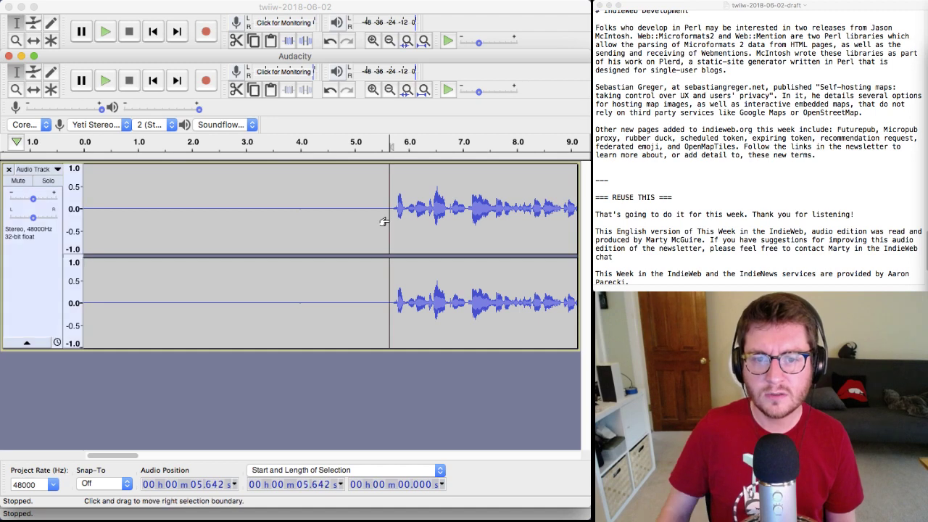
pyautogui.hotkey('shift', 'Home')
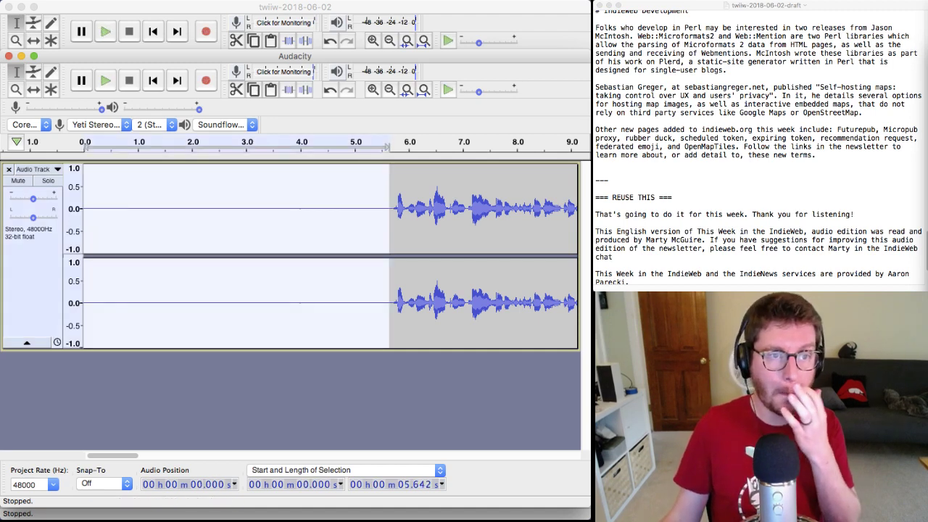
pyautogui.click(845, 0)
pyautogui.click(899, 161)
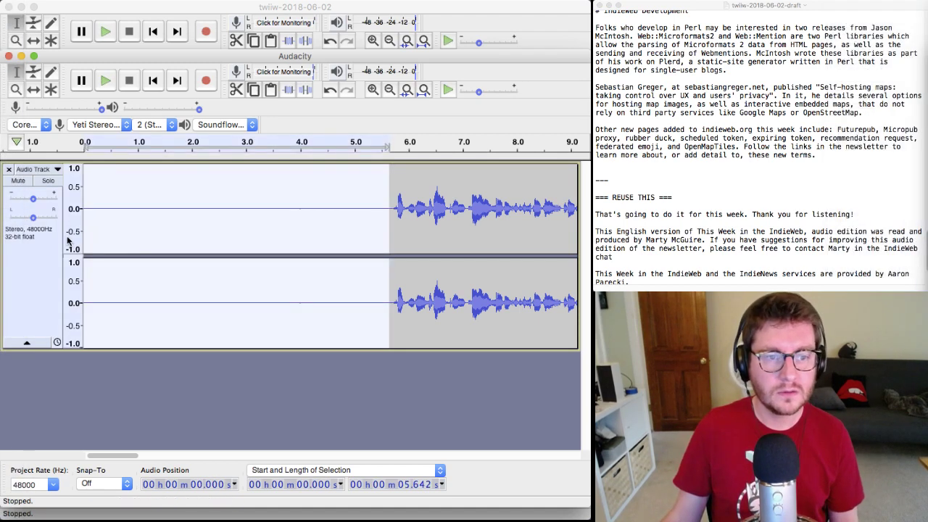
pyautogui.click(305, 216)
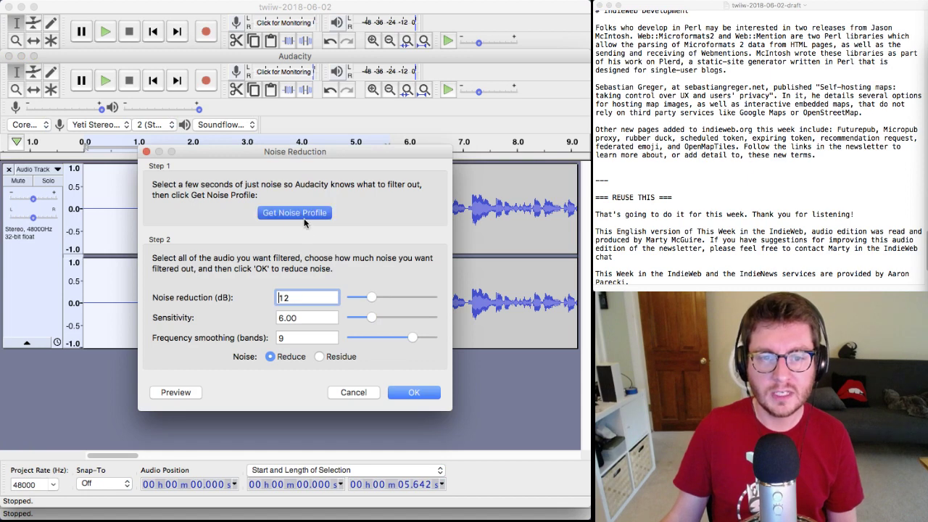
pyautogui.click(304, 218)
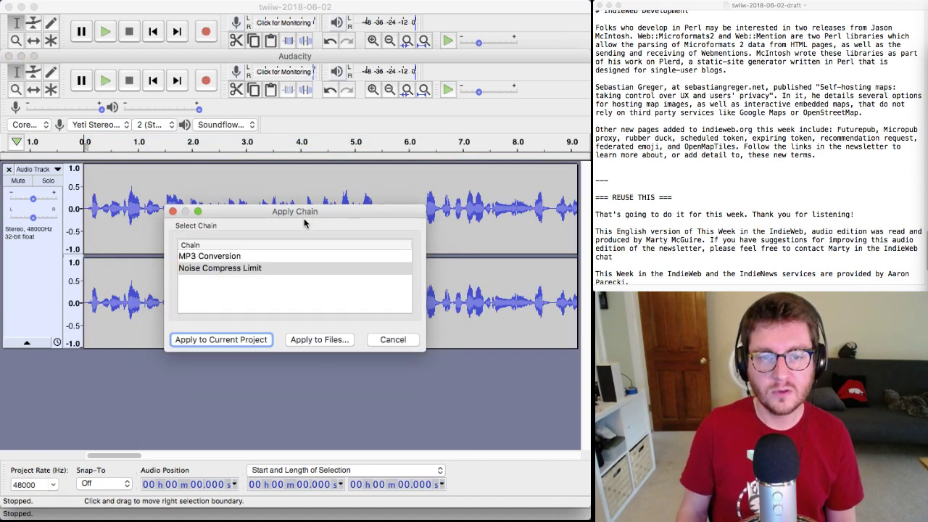
# - Apply the Noise Compress Limit chain to the whole IndieWeb Development take
pyautogui.press('Return')
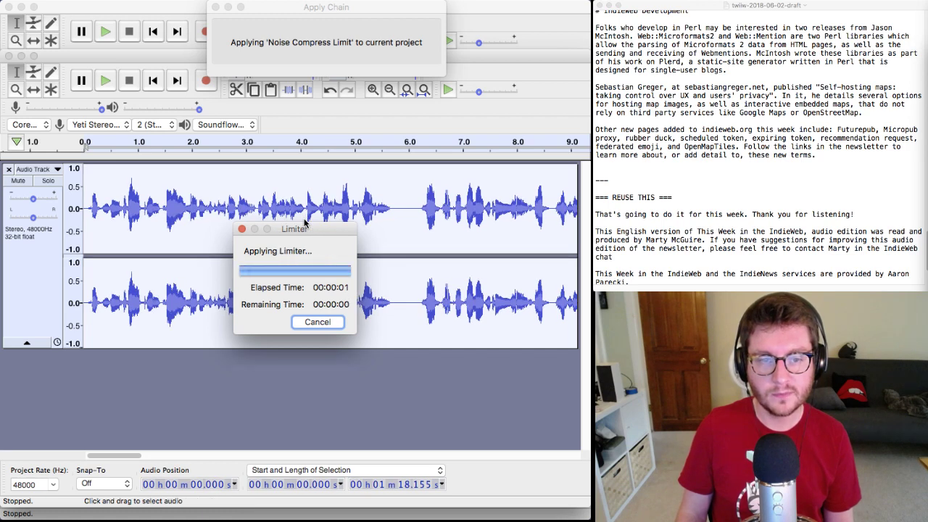
# - Delete 2.775 s of the long pause starting at 27.516 s and play back across the cut
pyautogui.hscroll(10, 305, 217)
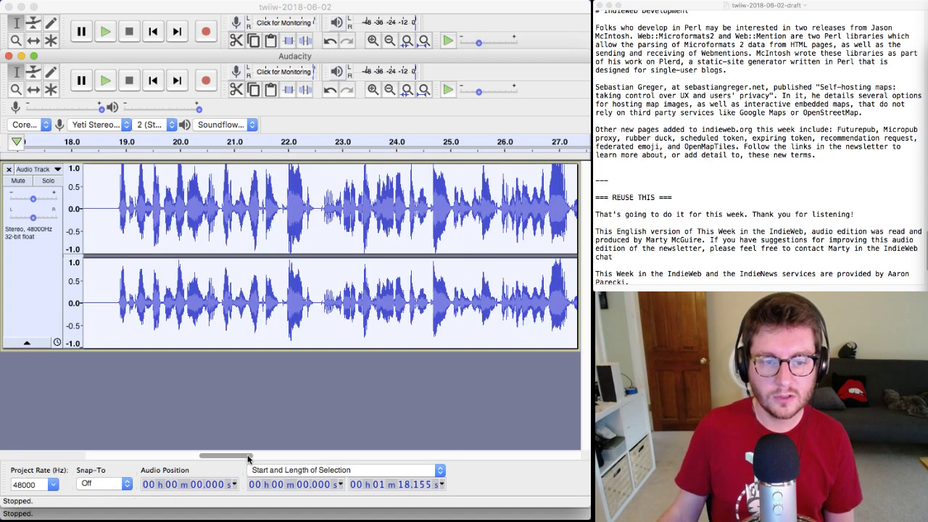
pyautogui.hscroll(5, 238, 462)
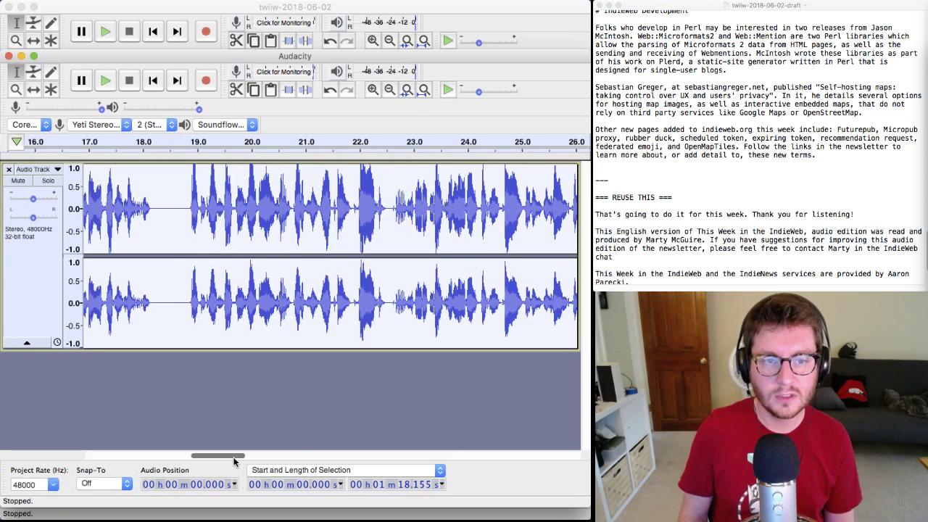
pyautogui.hscroll(3, 234, 462)
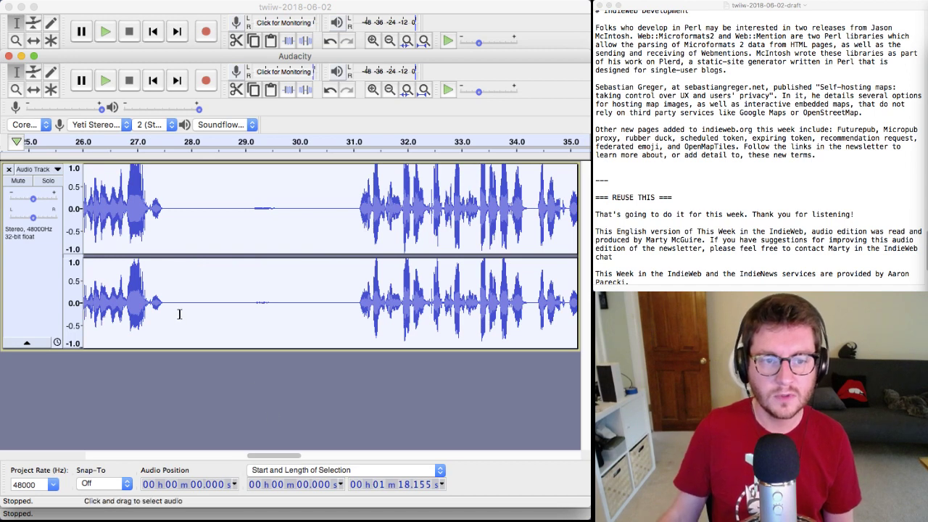
pyautogui.moveTo(166, 311); pyautogui.dragTo(315, 313)
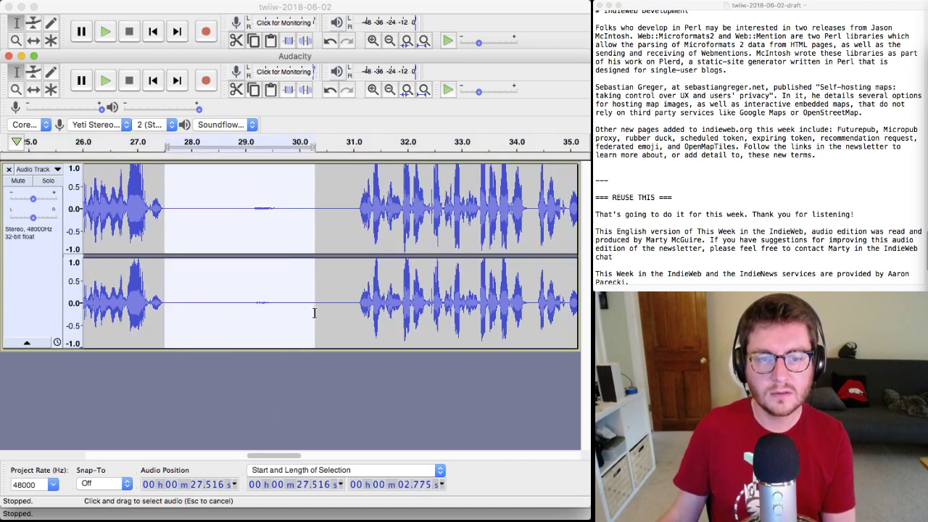
pyautogui.press('Delete')
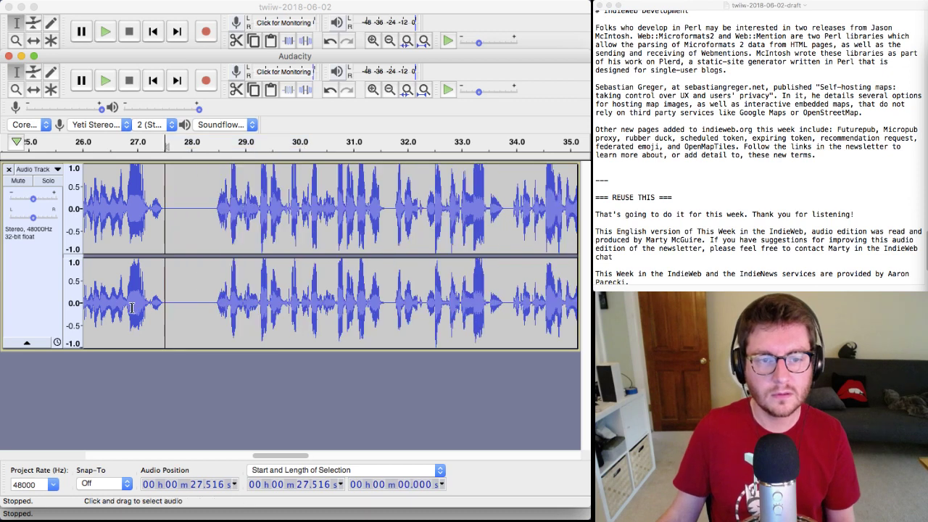
pyautogui.click(118, 310)
pyautogui.press('space')
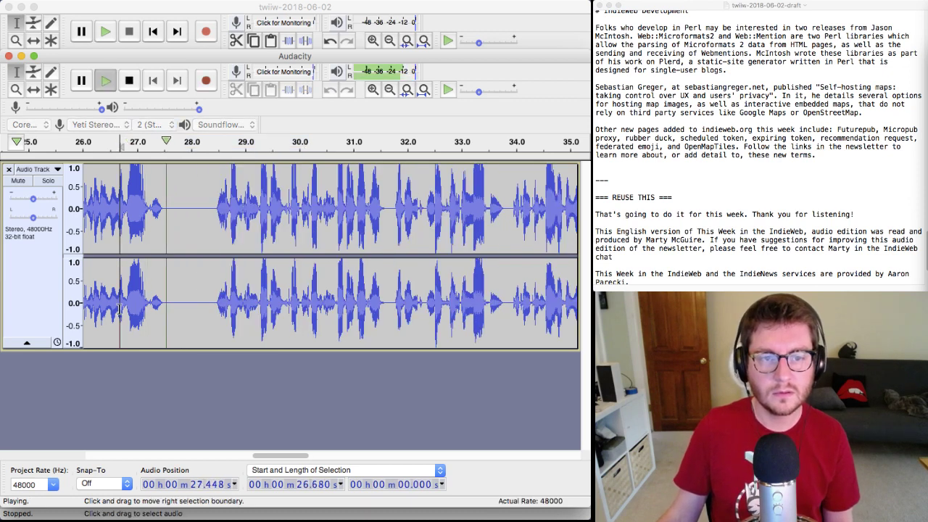
pyautogui.press('space')
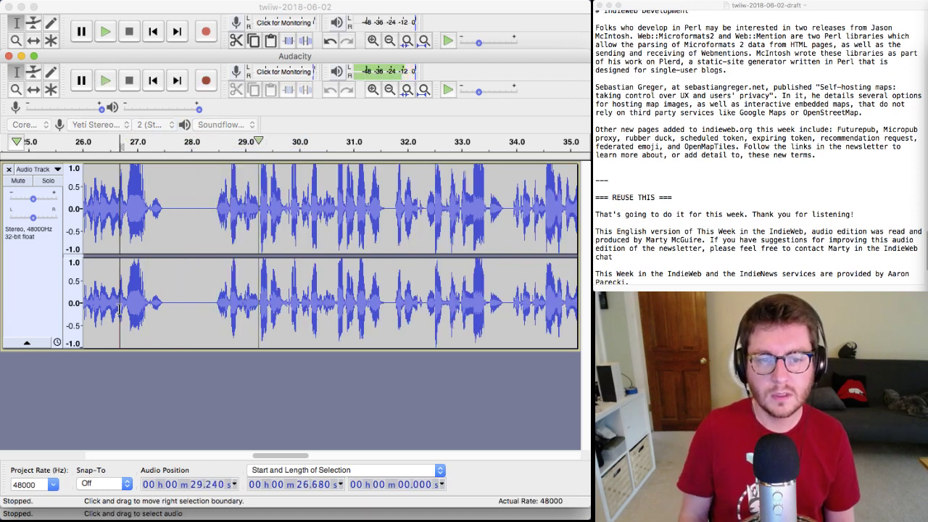
# - Check the sound at the start of the next long pause, then delete 1.498 s from 47.891 s
pyautogui.hscroll(10, 117, 310)
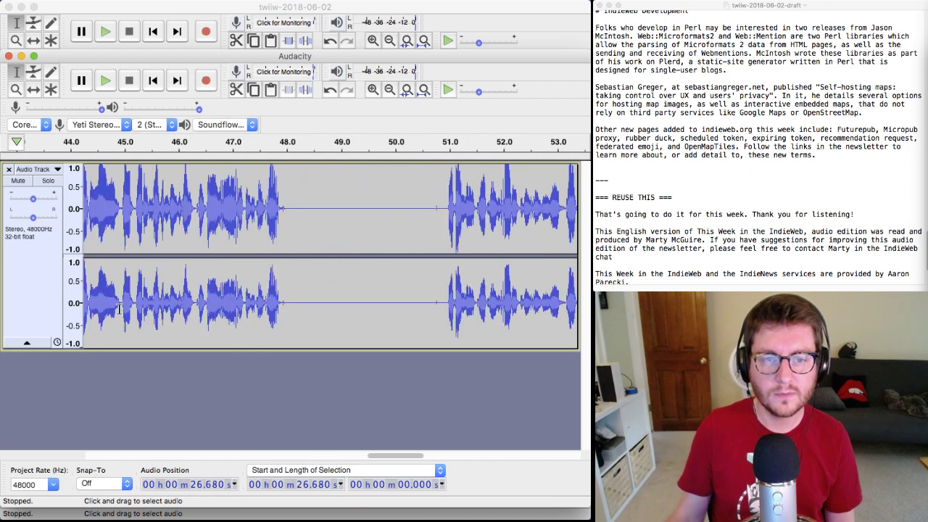
pyautogui.click(281, 314)
pyautogui.press('space')
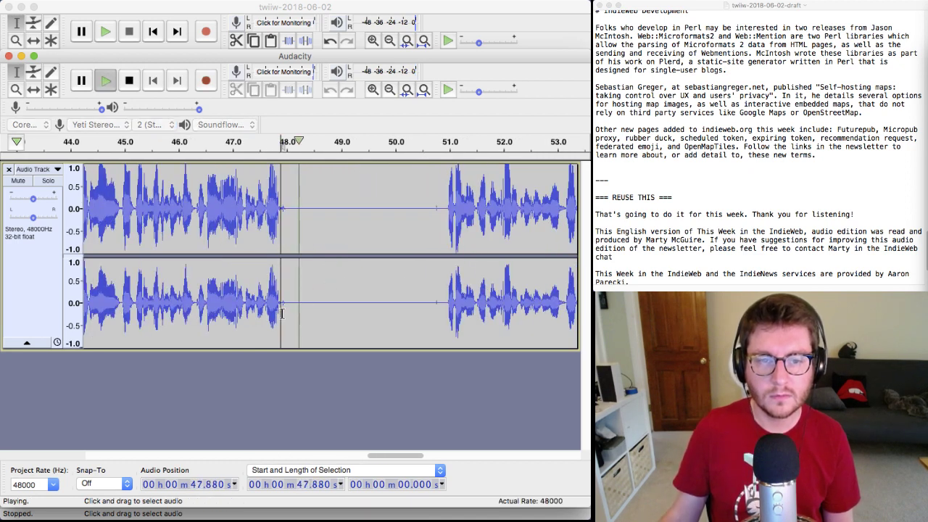
pyautogui.press('space')
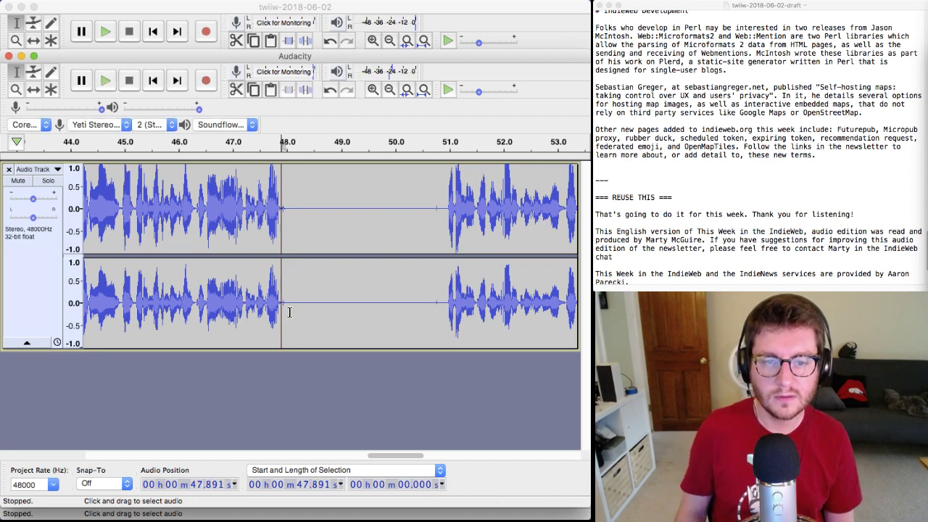
pyautogui.keyDown('shift'); pyautogui.click(362, 316); pyautogui.keyUp('shift')
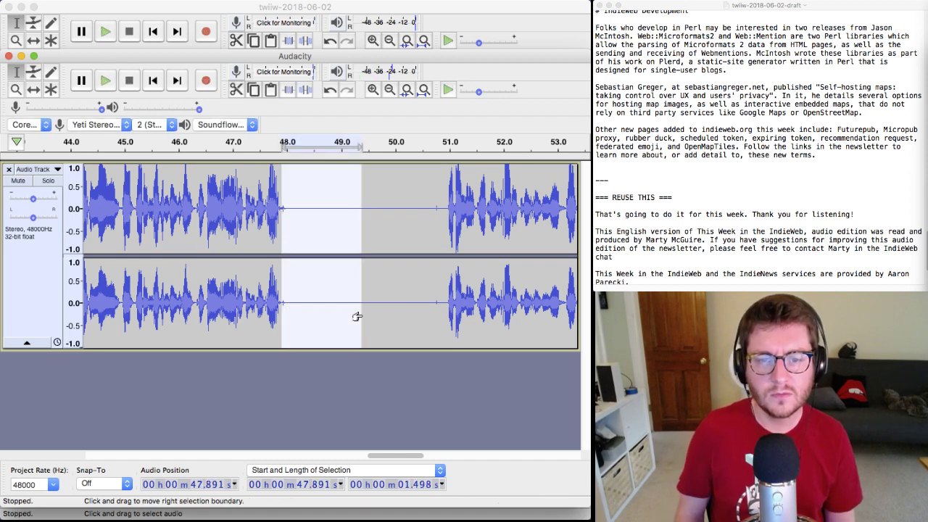
pyautogui.press('Delete')
# - Delete the small noise blip just before speech resumes in the shortened pause and play back across the cut
pyautogui.click(350, 312)
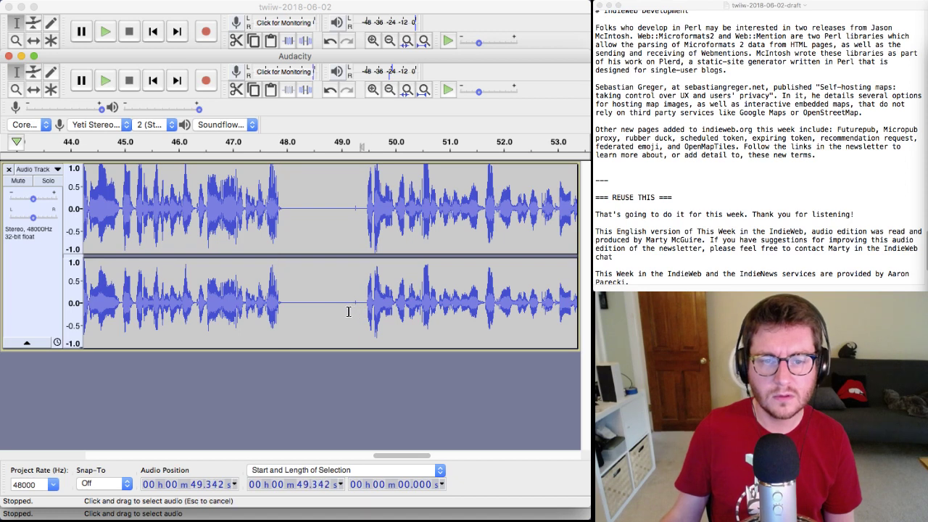
pyautogui.keyDown('shift'); pyautogui.click(361, 312); pyautogui.keyUp('shift')
pyautogui.press('Delete')
pyautogui.click(252, 296)
pyautogui.press('space')
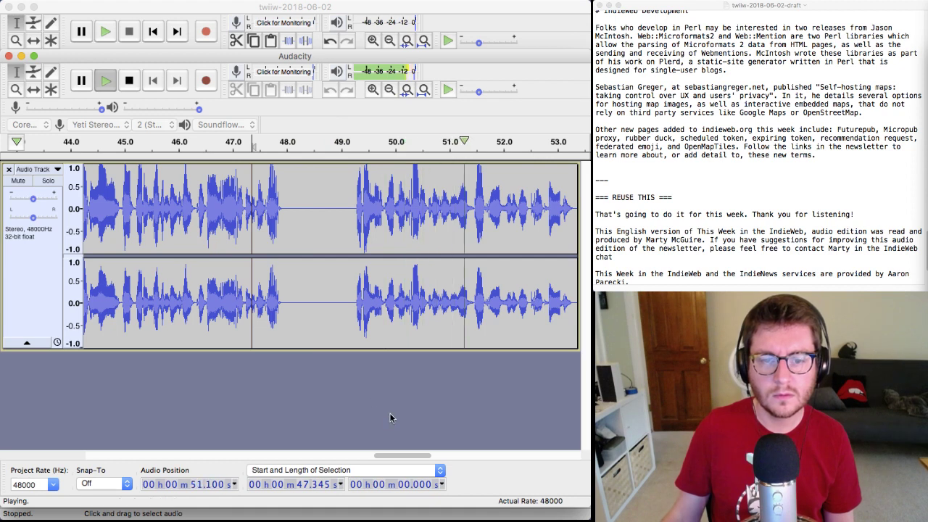
pyautogui.press('space')
# - Delete the trailing silence of the IndieWeb Development take from 1 min 13.213 s to the end
pyautogui.hscroll(5, 389, 416)
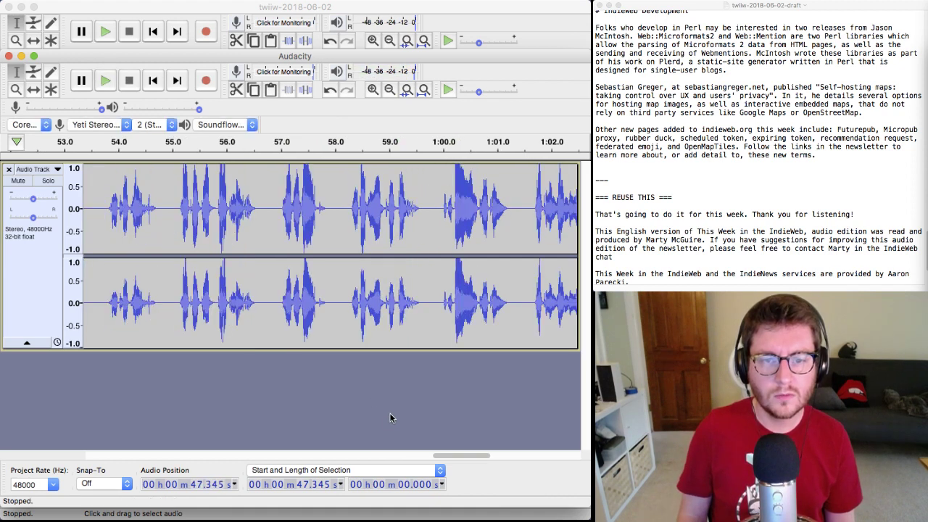
pyautogui.hscroll(5, 390, 417)
pyautogui.hscroll(3, 390, 418)
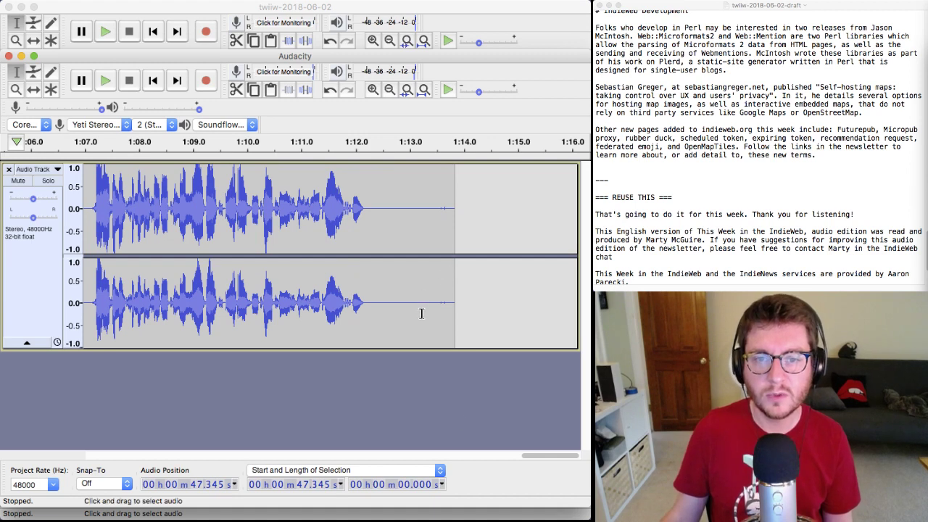
pyautogui.moveTo(422, 316); pyautogui.dragTo(486, 319)
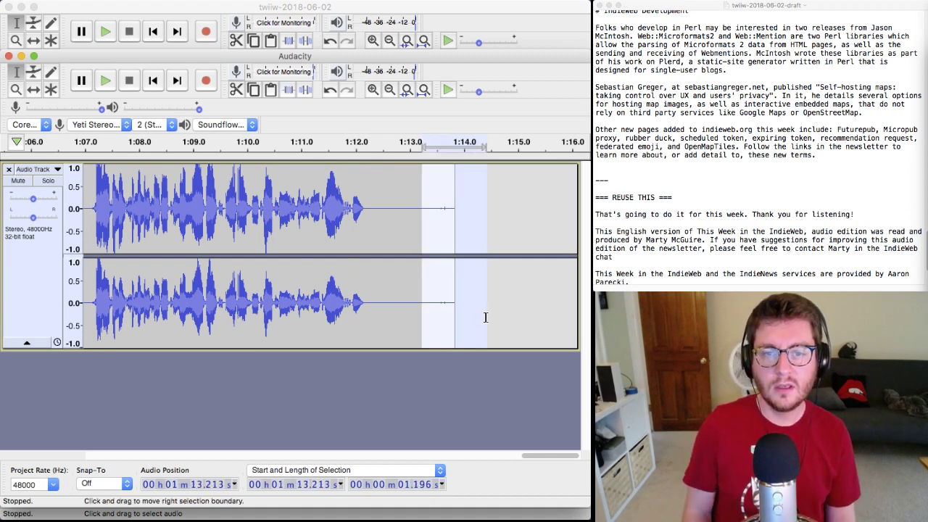
pyautogui.press('BackSpace')
# - Copy the whole take, paste it over the old clip at 7 min 57.052 s in twiiw-2018-06-02, and merge the clip at the split line
pyautogui.press('super+a')
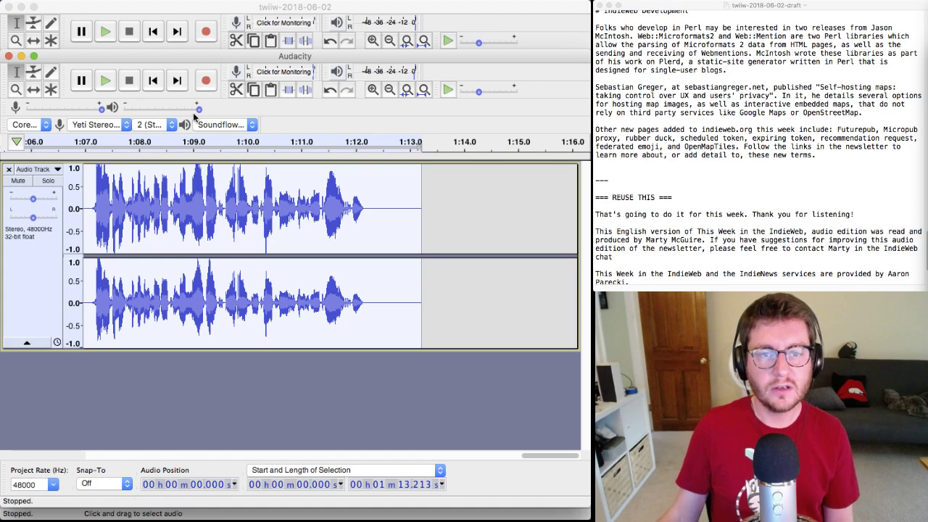
pyautogui.press('super+grave')
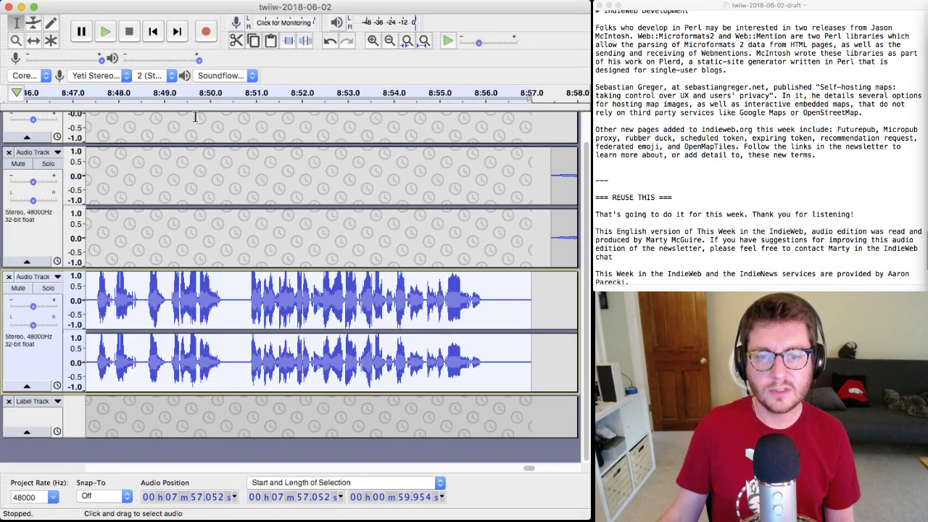
pyautogui.press('super+v')
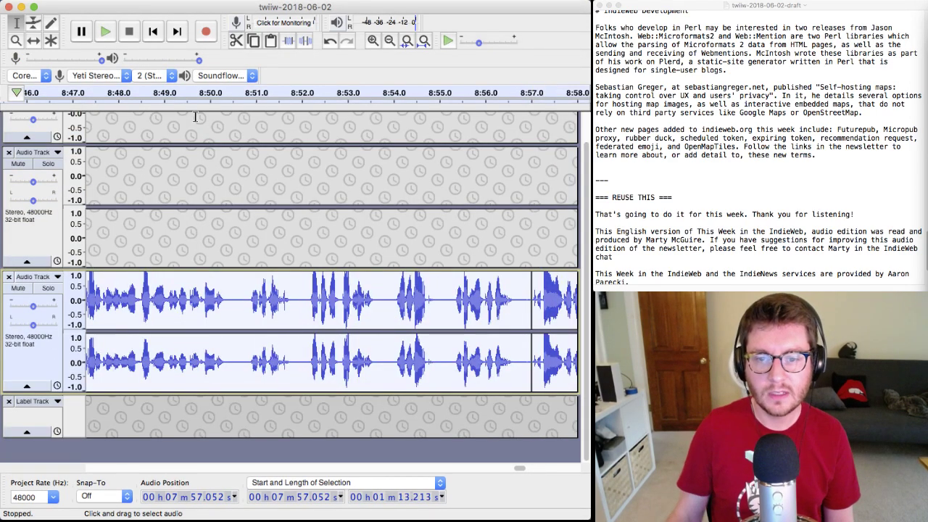
pyautogui.click(531, 319)
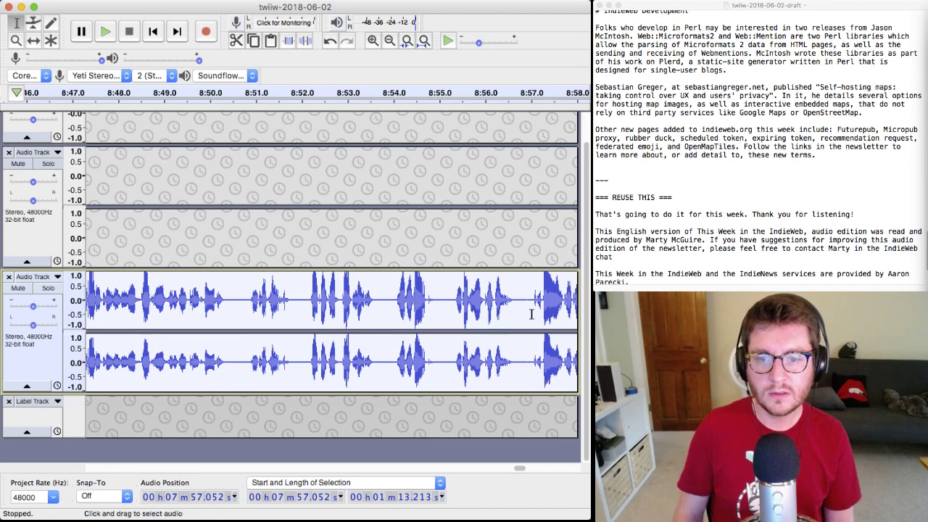
# - Examine the closing music after the pasted IndieWeb Development segment through to the end of the project
pyautogui.hscroll(5, 531, 313)
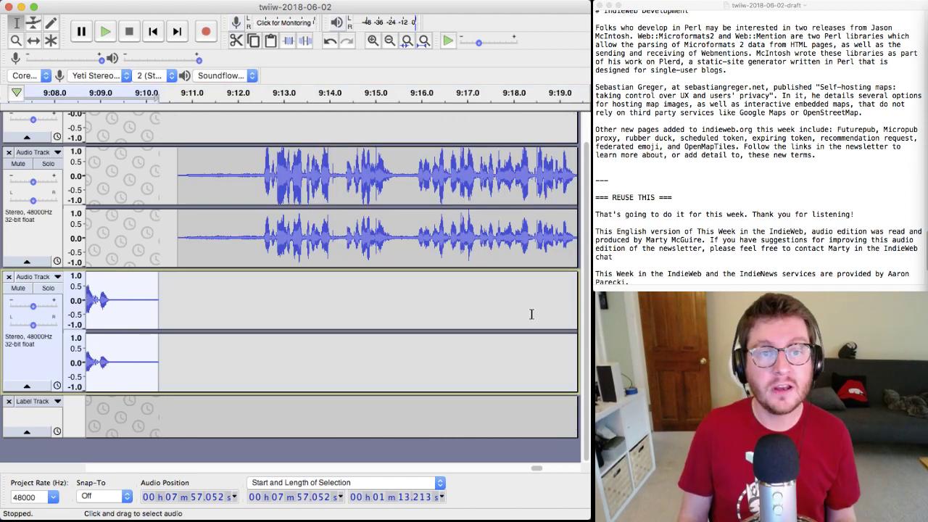
pyautogui.hscroll(5, 532, 314)
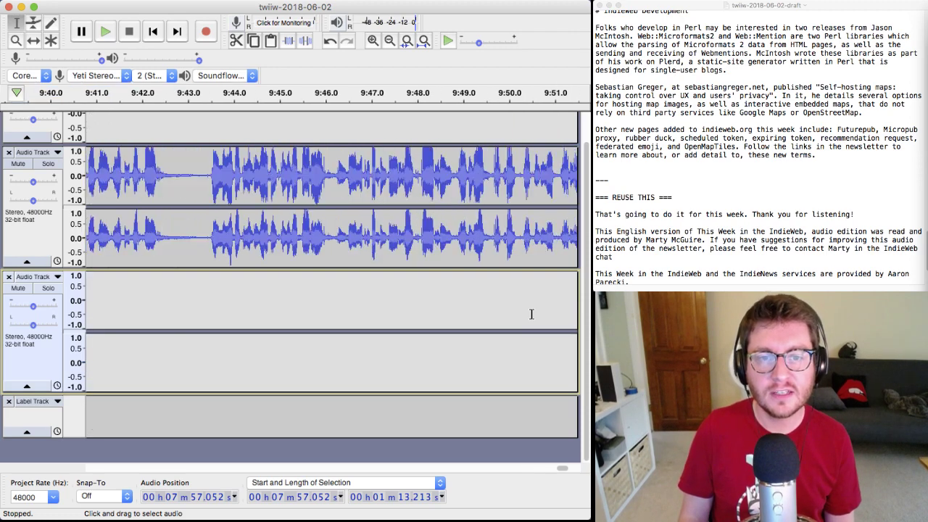
pyautogui.hscroll(3, 531, 314)
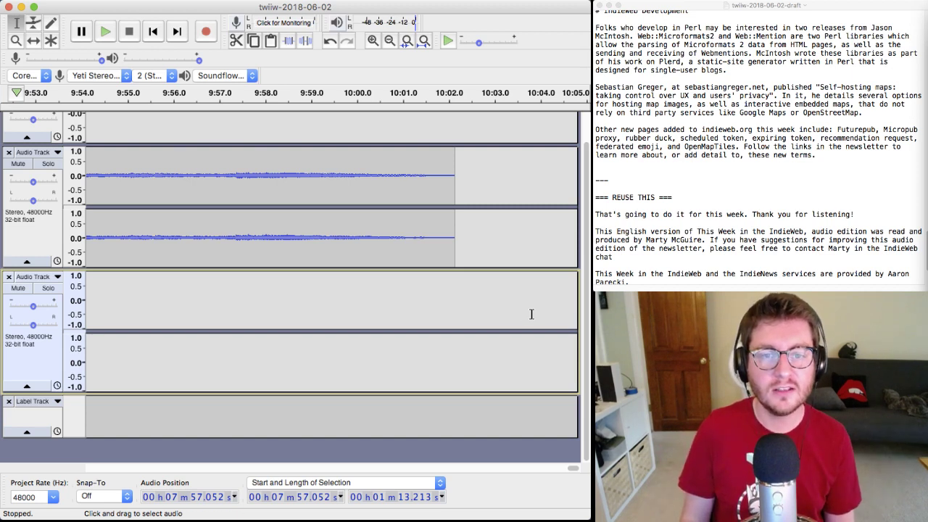
# - Duplicate the entire stereo voice track and mute the original
pyautogui.press('Home')
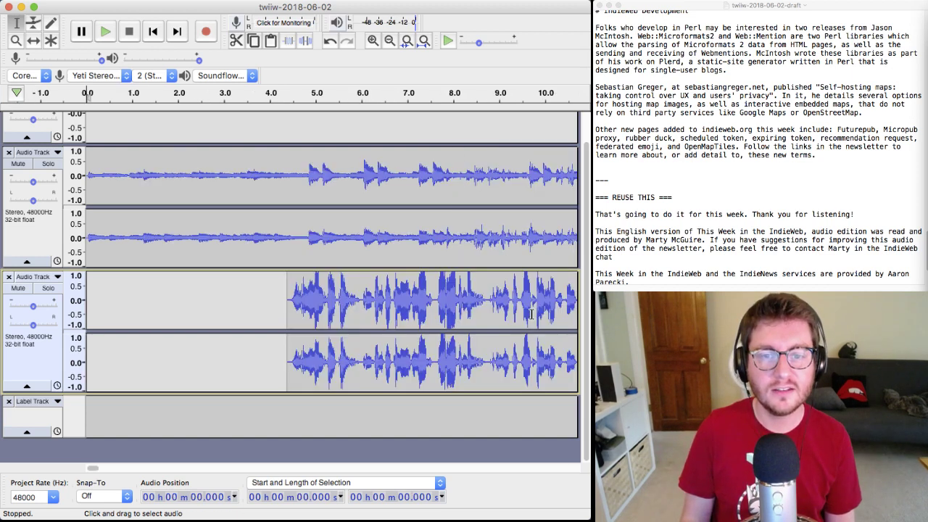
pyautogui.click(61, 346)
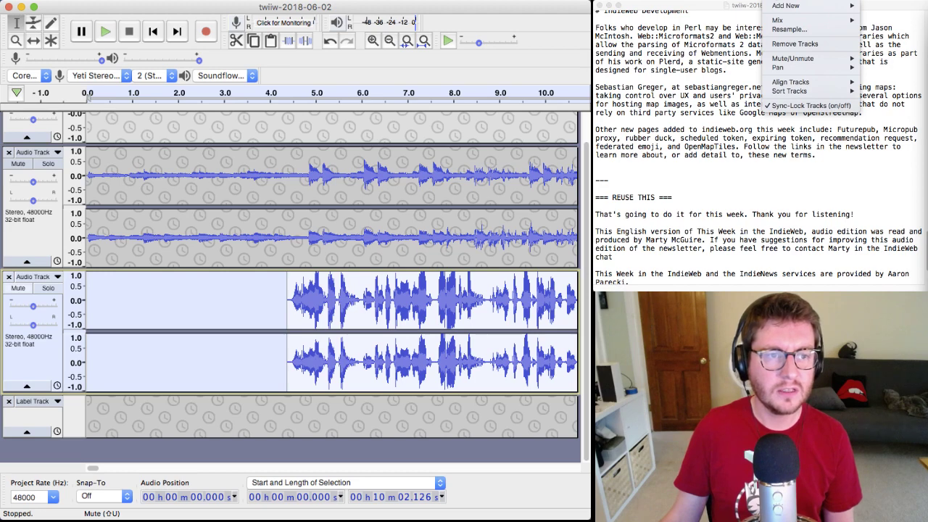
pyautogui.click(738, 3)
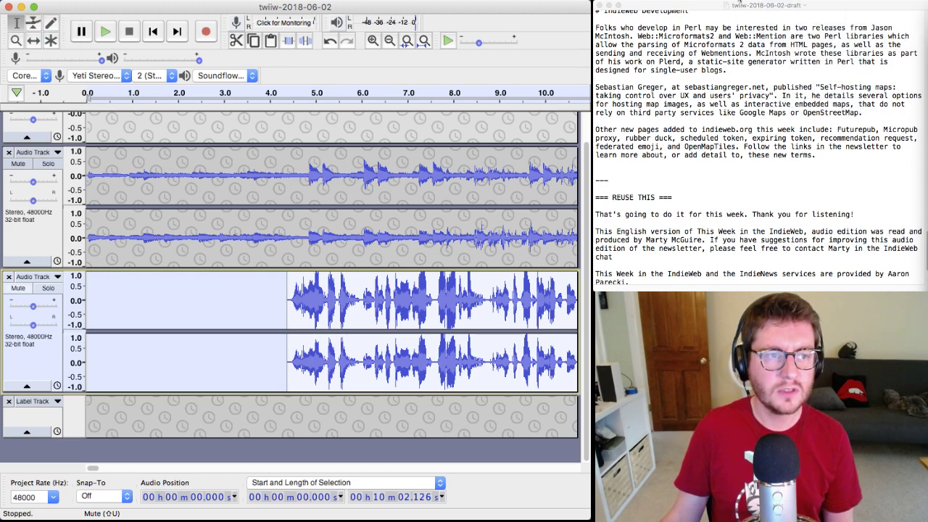
pyautogui.click(685, 67)
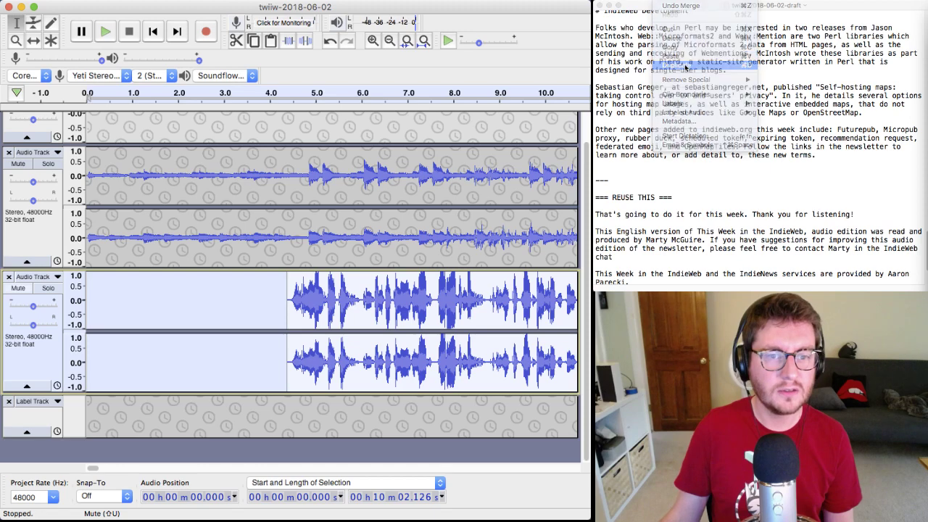
pyautogui.click(18, 288)
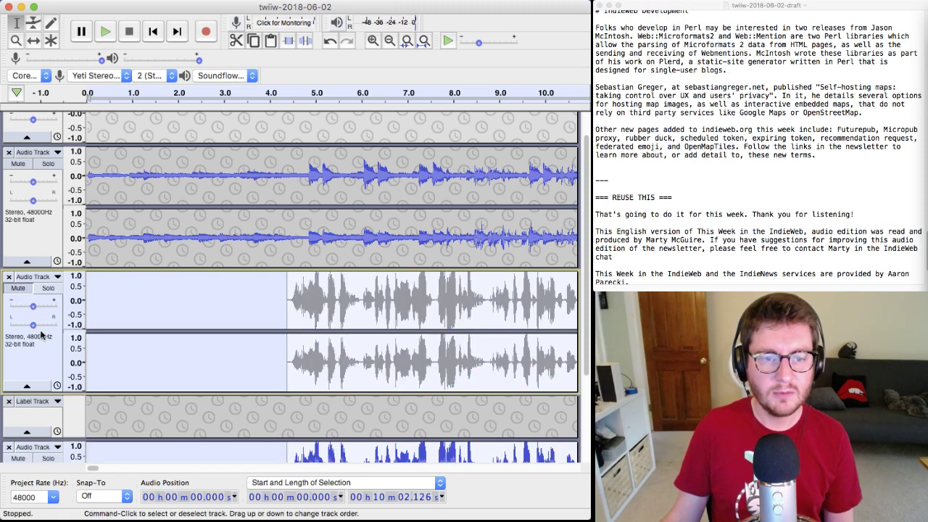
# - Mix the duplicated voice track from stereo down to mono
pyautogui.scroll(-3, 42, 330)
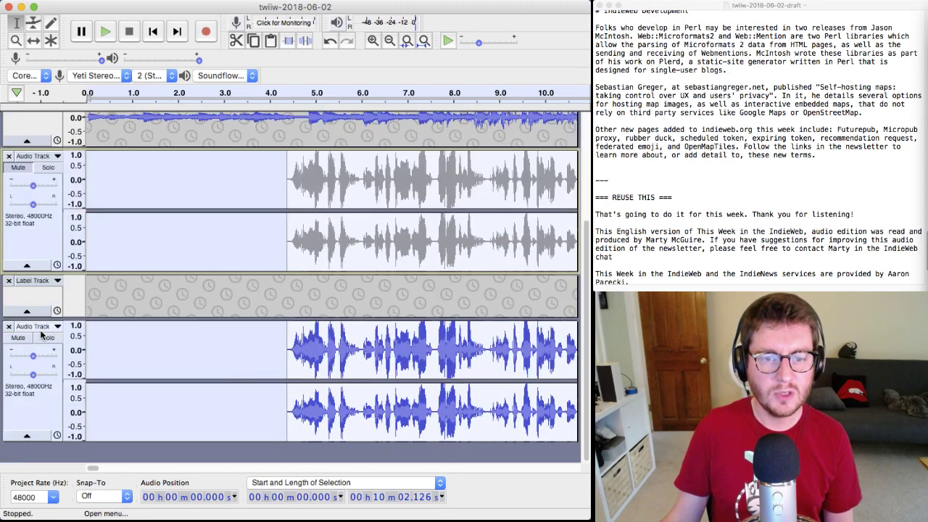
pyautogui.click(41, 405)
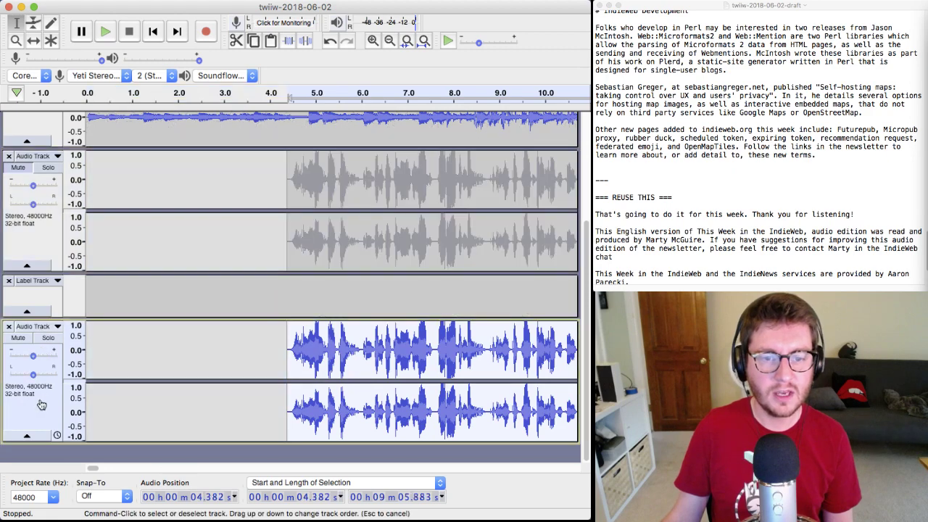
pyautogui.click(776, 0)
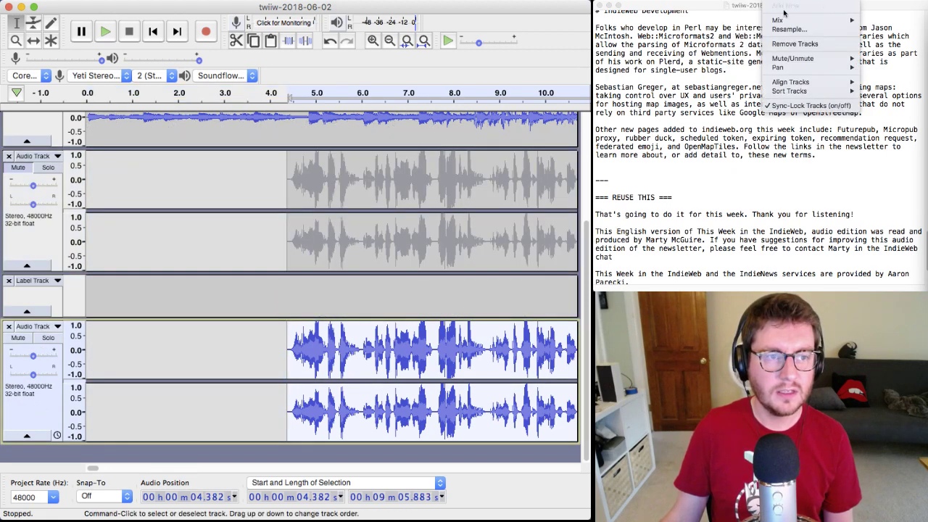
pyautogui.moveTo(779, 20)
pyautogui.click(903, 26)
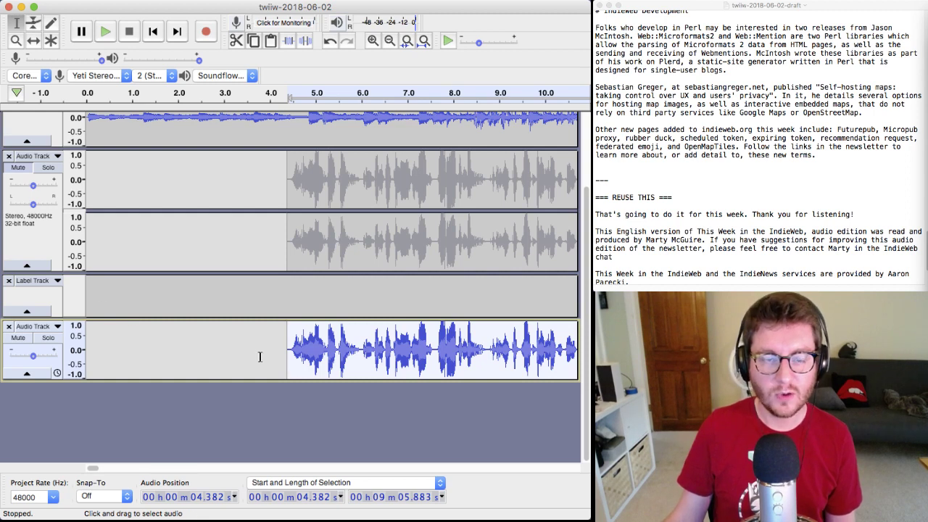
# - Mix and render all tracks except the muted original voice track to a new track
pyautogui.press('super+a')
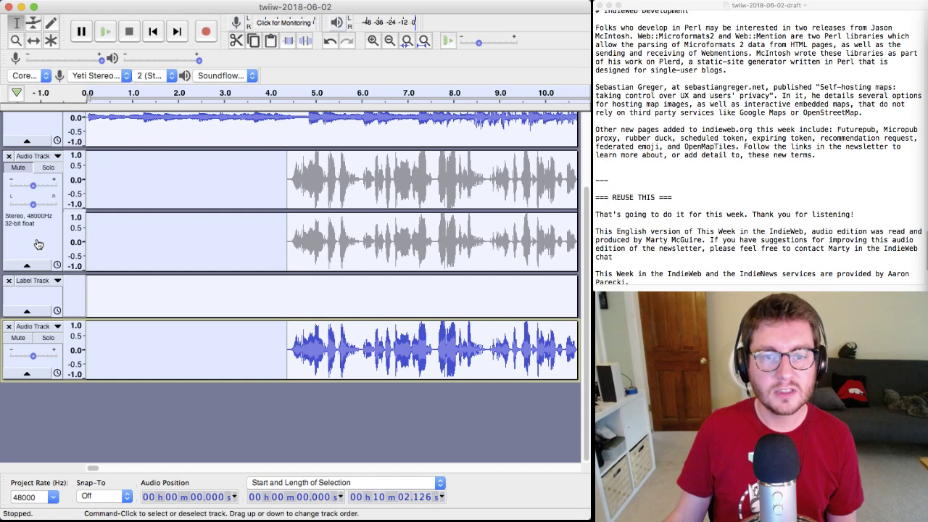
pyautogui.keyDown('super'); pyautogui.click(38, 244); pyautogui.keyUp('super')
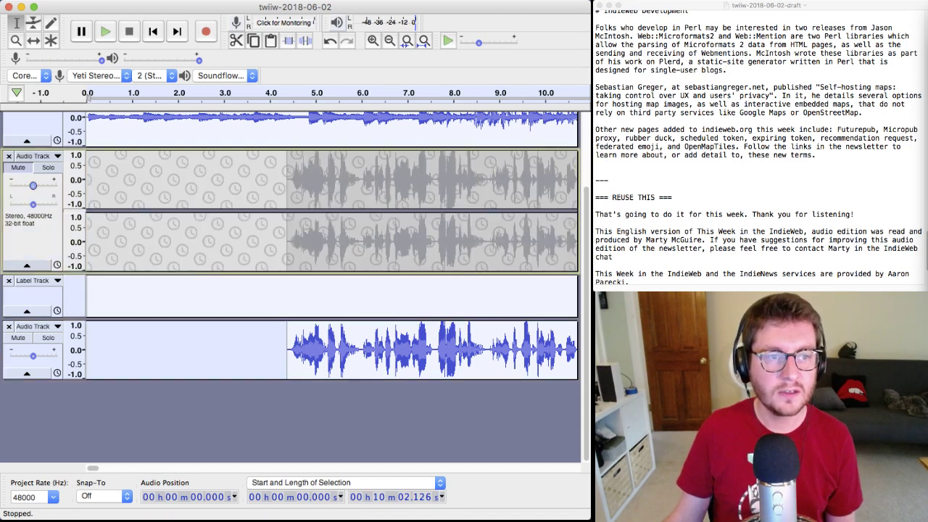
pyautogui.click(773, 0)
pyautogui.moveTo(779, 19)
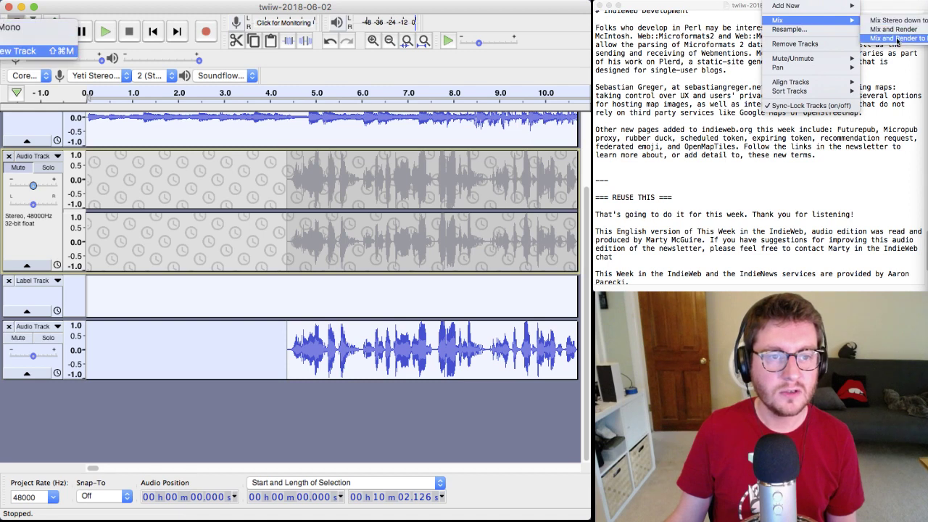
pyautogui.click(898, 39)
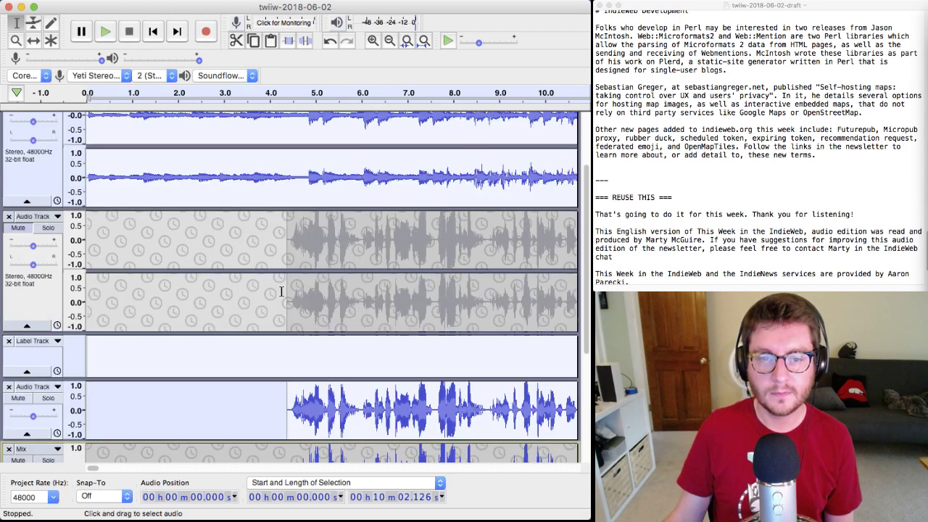
# - Select the newly rendered Mix track and solo it
pyautogui.scroll(-5, 190, 295)
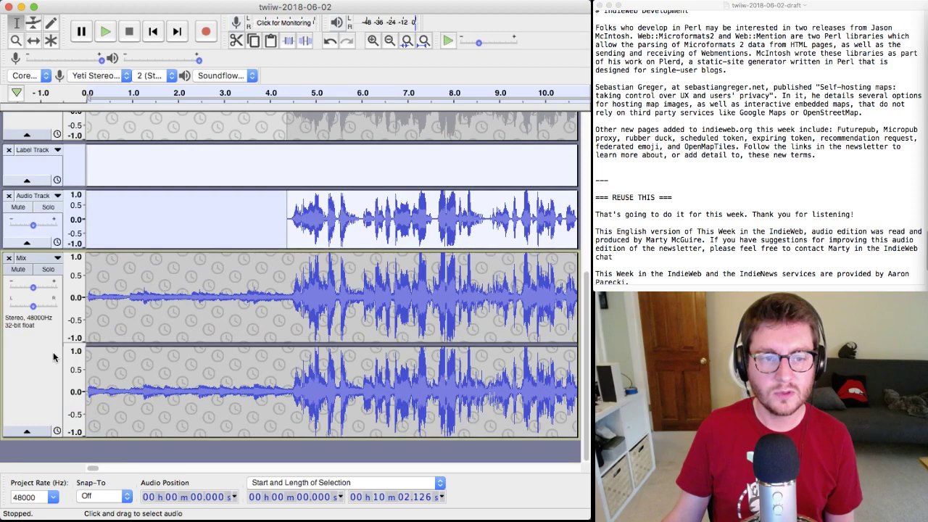
pyautogui.click(26, 372)
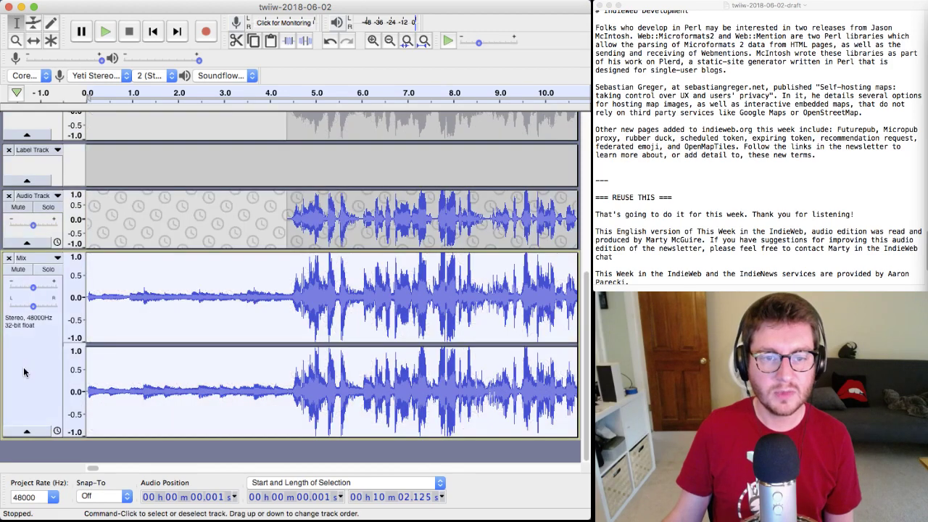
pyautogui.click(43, 270)
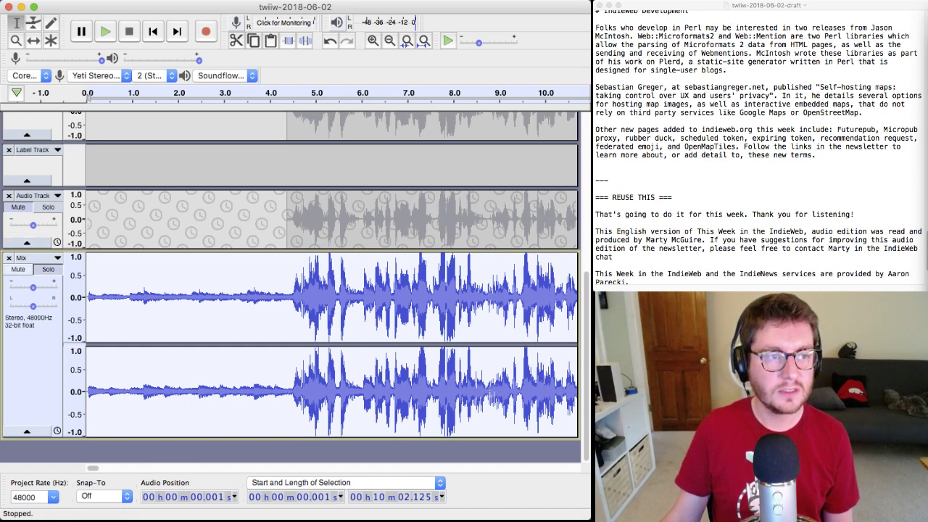
# - Export the soloed mix as a 192 kbps constant-rate MP3 named twiiw-2018-06-02 in the Desktop folder TWIIW/2018-06-02
pyautogui.click(648, 0)
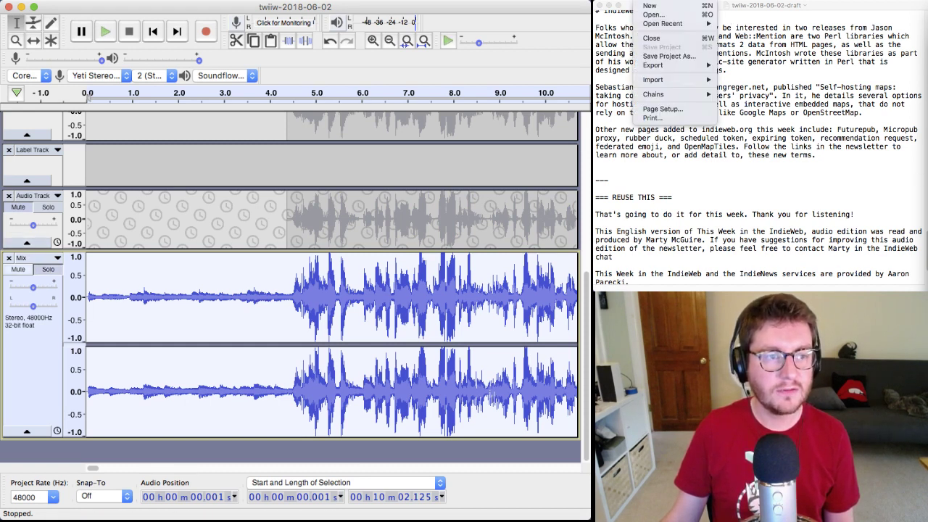
pyautogui.moveTo(682, 70)
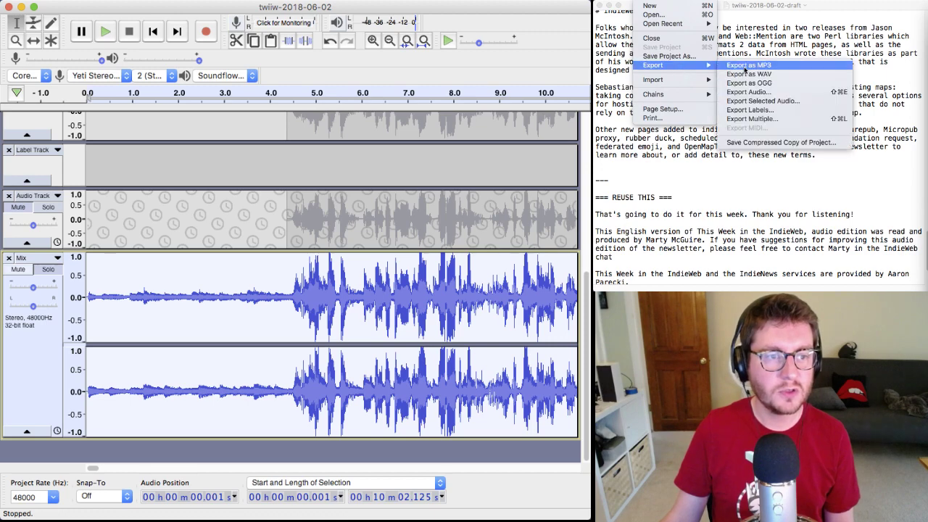
pyautogui.click(744, 67)
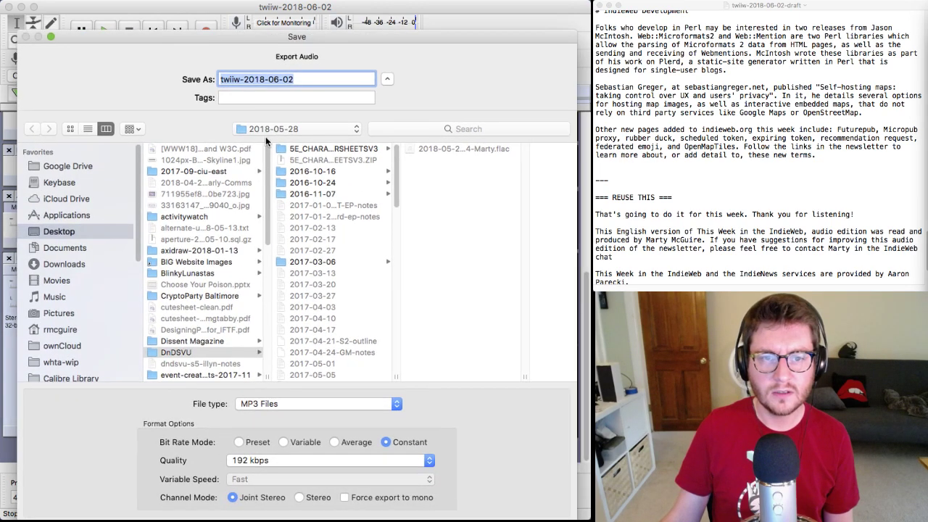
pyautogui.click(269, 132)
pyautogui.click(270, 139)
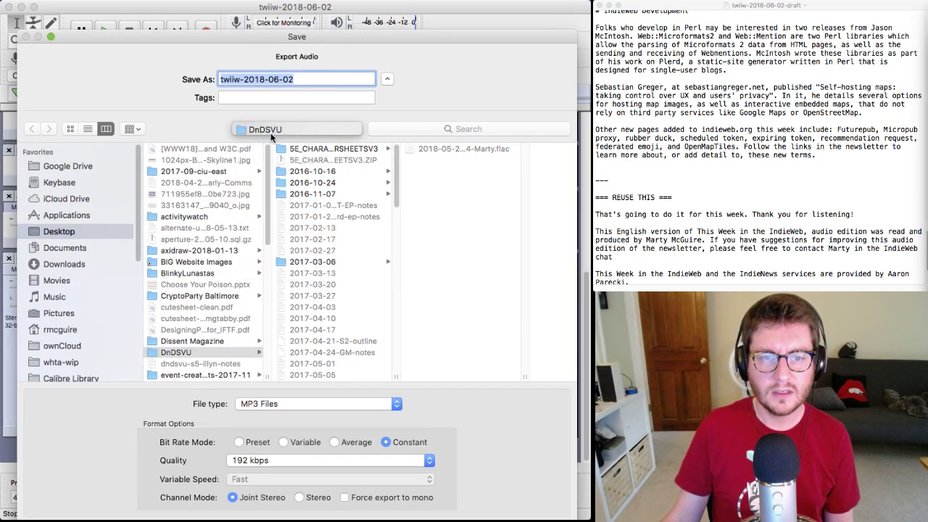
pyautogui.click(270, 132)
pyautogui.click(267, 145)
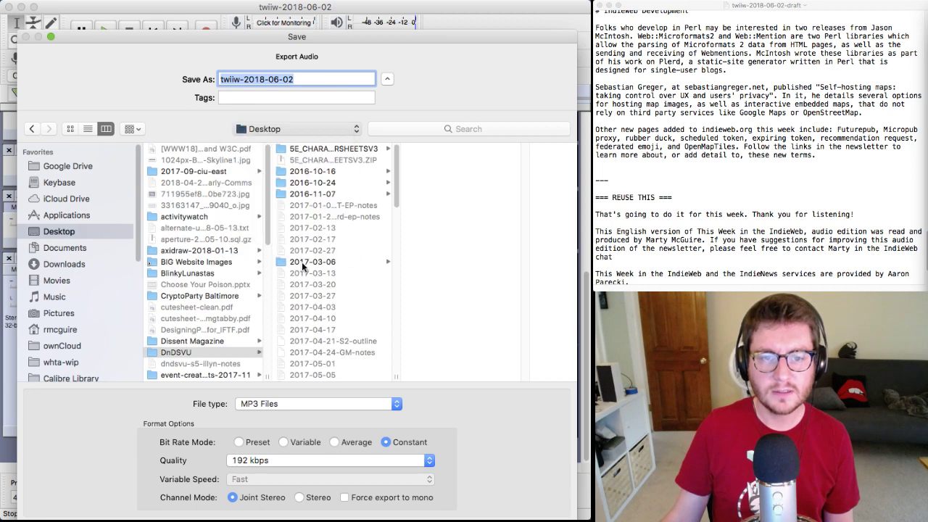
pyautogui.scroll(-10, 218, 319)
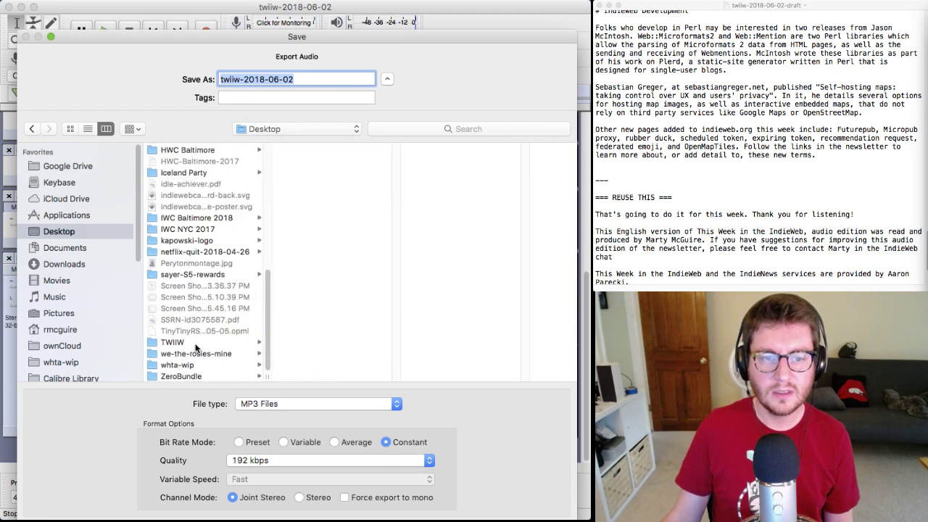
pyautogui.click(193, 342)
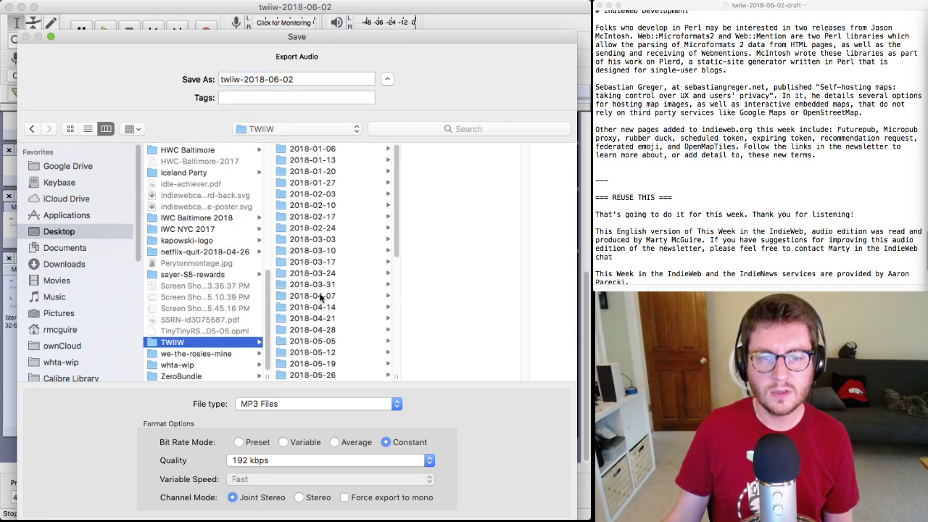
pyautogui.scroll(-10, 320, 294)
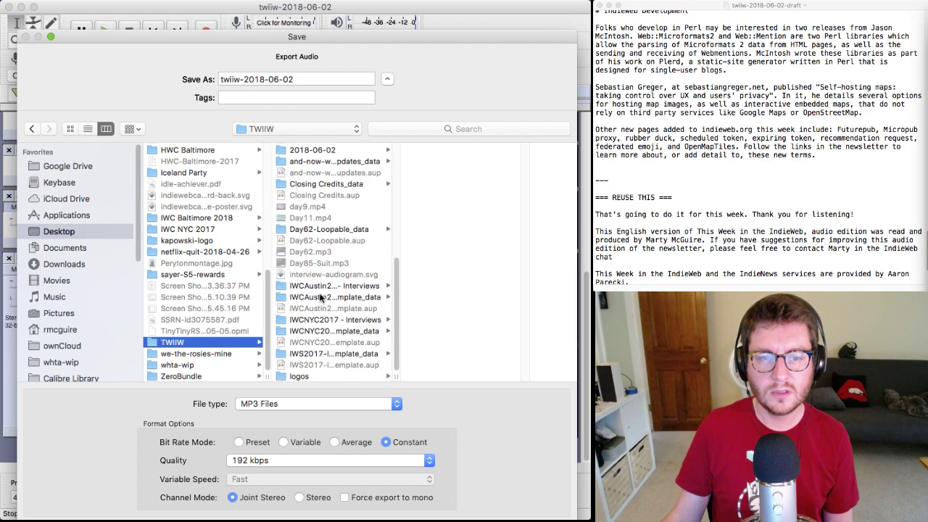
pyautogui.click(325, 153)
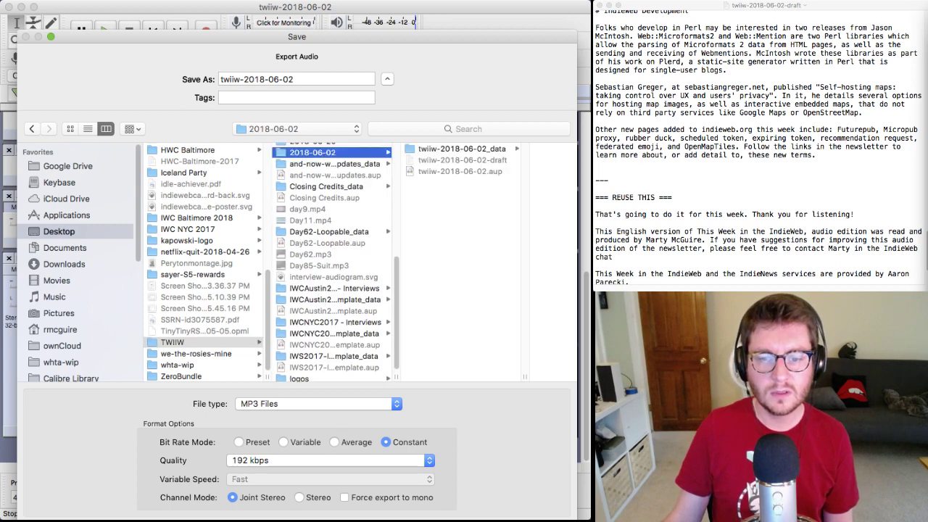
pyautogui.press('Return')
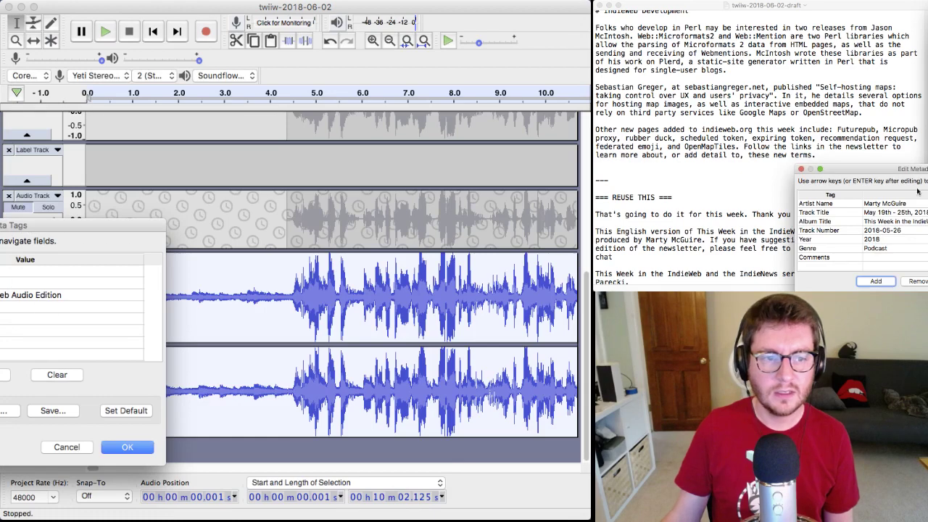
# - Set the Track Title metadata tag to "May 26th - June 1st, 2018"
pyautogui.click(179, 262)
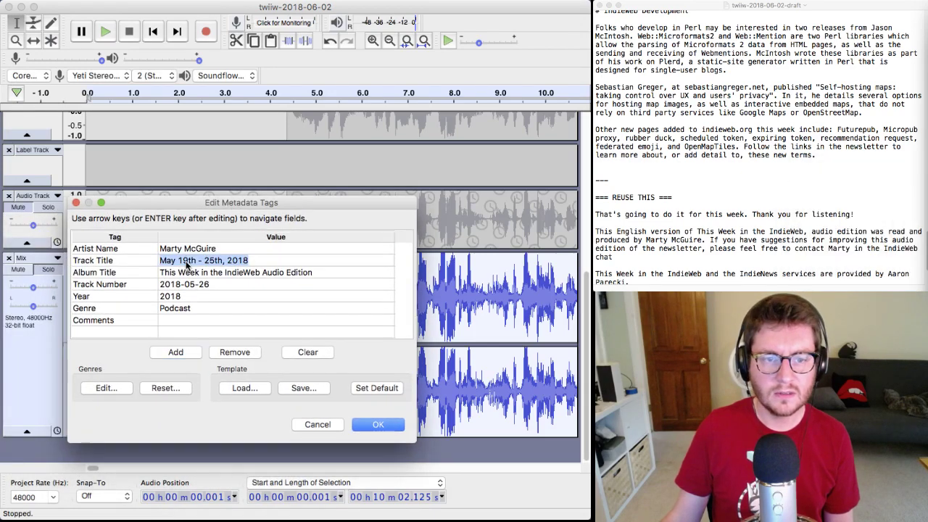
pyautogui.click(204, 260)
pyautogui.moveTo(213, 260); pyautogui.dragTo(158, 261)
pyautogui.press('BackSpace')
pyautogui.write('May 26th')
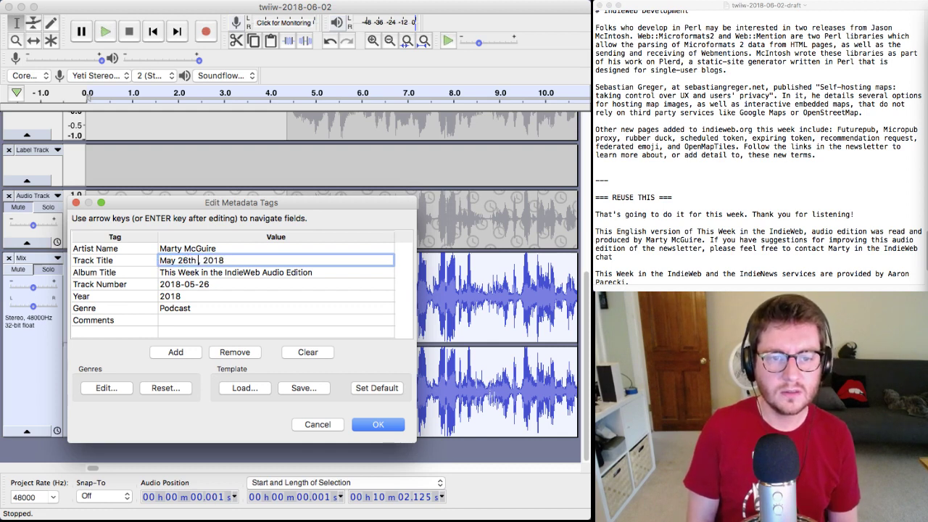
pyautogui.write(' - June 1')
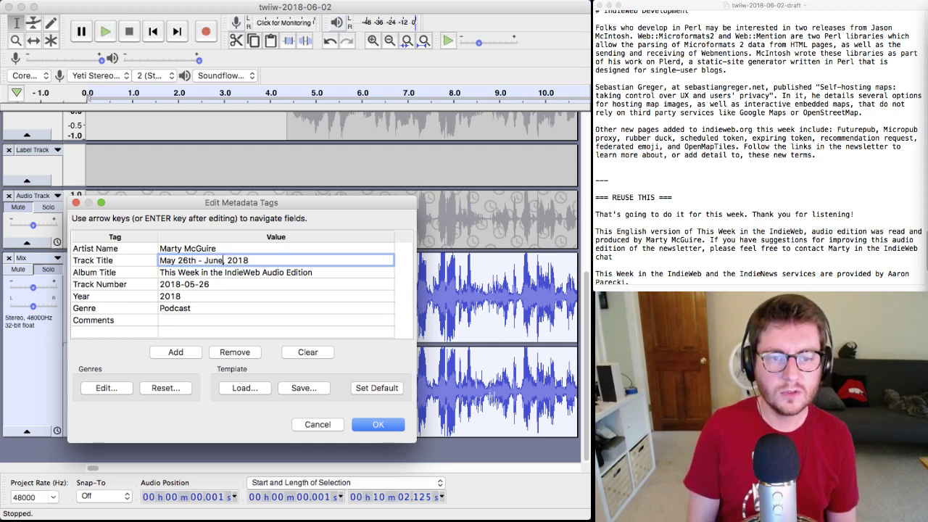
pyautogui.write('st')
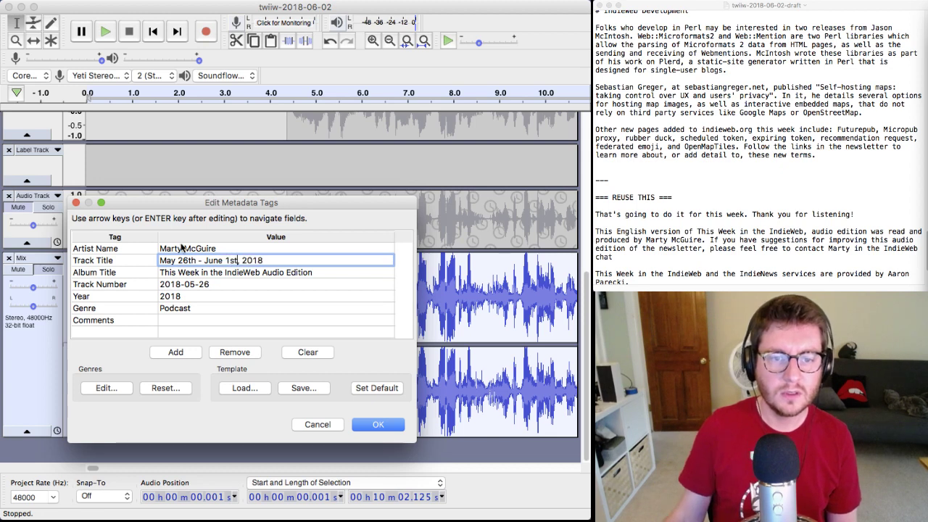
# - Set the Track Number tag to 2018-06-02 and accept the metadata to run the export
pyautogui.click(197, 288)
pyautogui.click(193, 284)
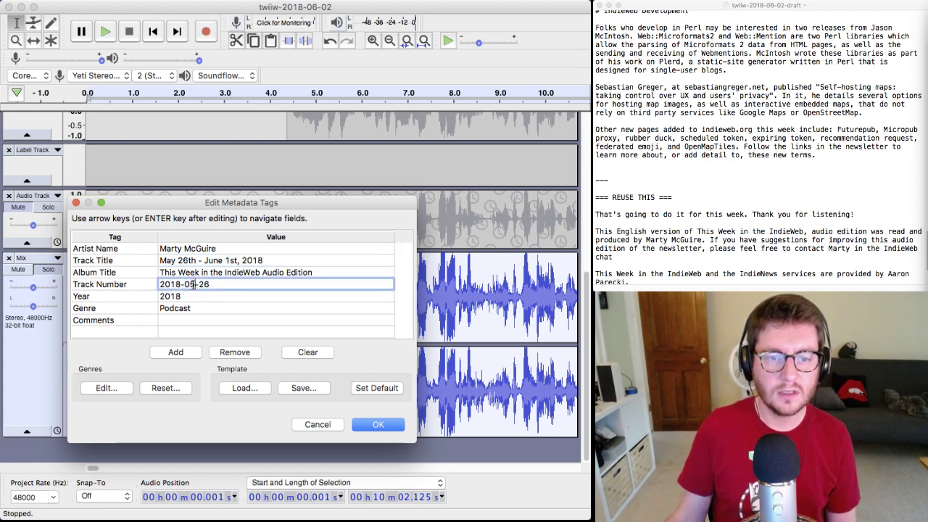
pyautogui.moveTo(187, 286); pyautogui.dragTo(223, 285)
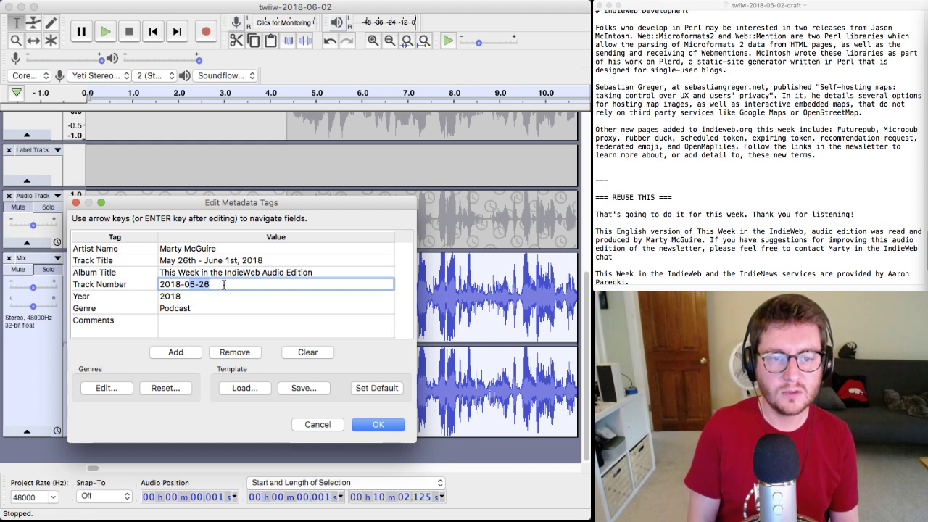
pyautogui.write('06-')
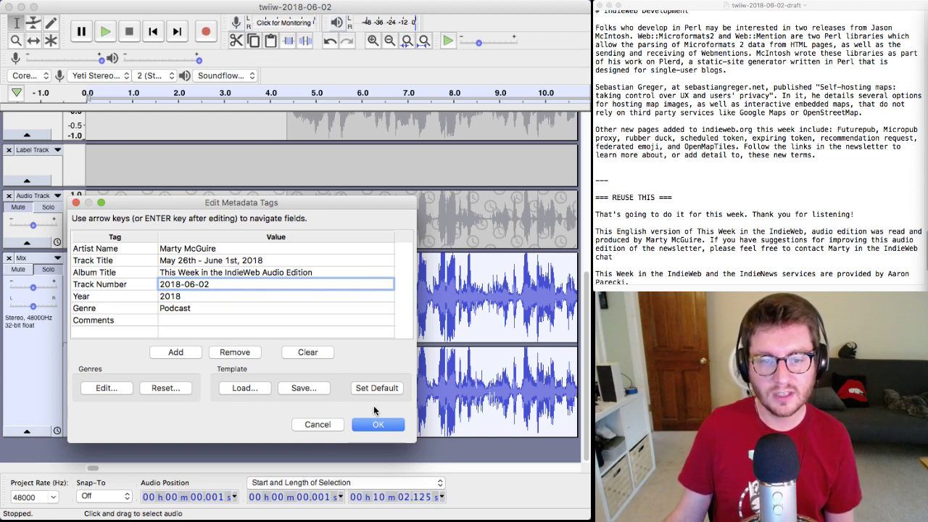
pyautogui.click(379, 431)
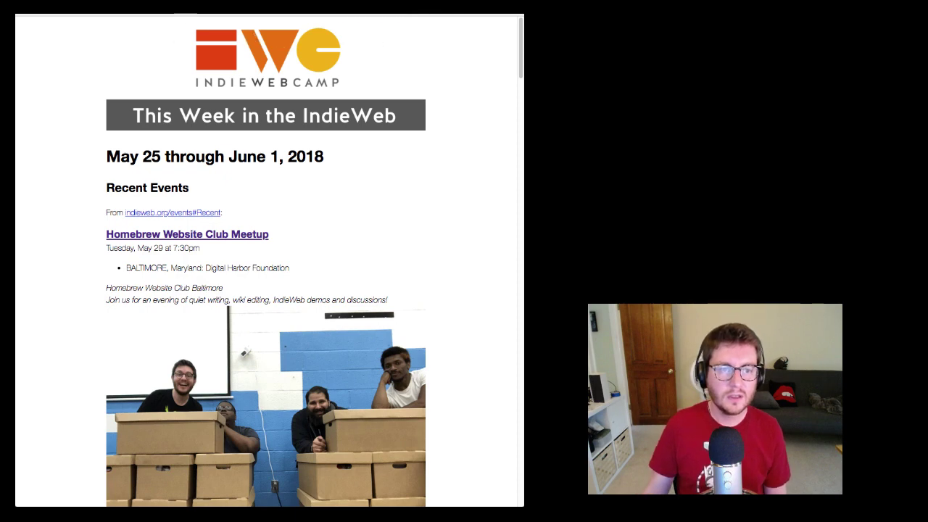
# - Open the Weekly list from the DOING! page in the browser and follow the TWITIWAE script link under Saturday
pyautogui.hotkey('ctrl', 'Tab')
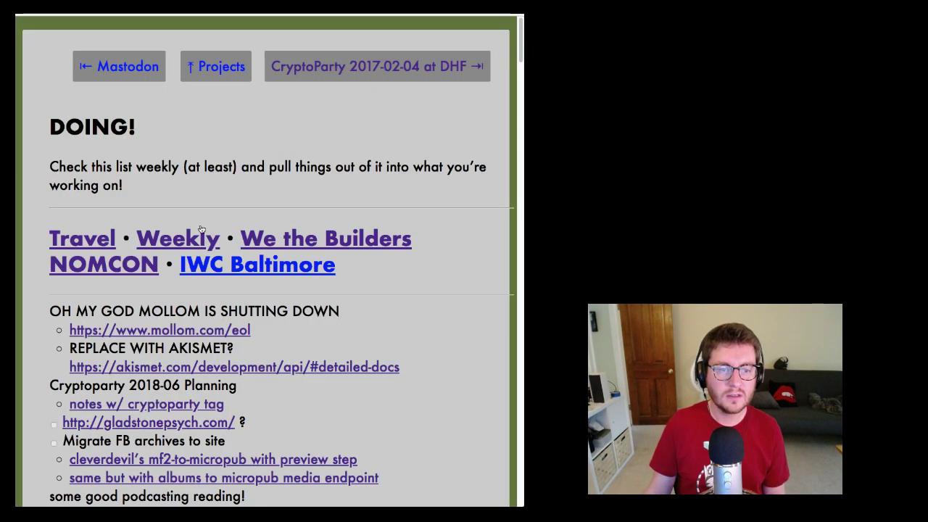
pyautogui.click(192, 239)
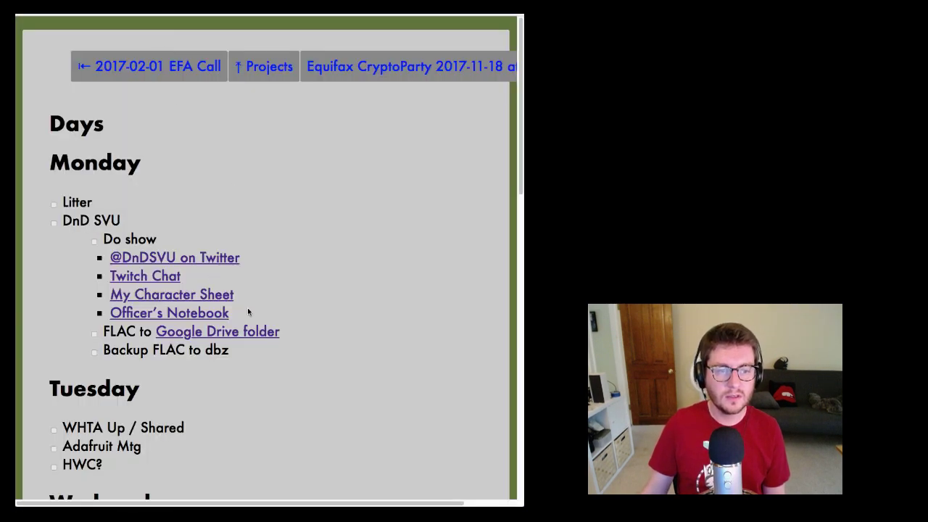
pyautogui.scroll(-10, 247, 311)
pyautogui.scroll(-5, 247, 312)
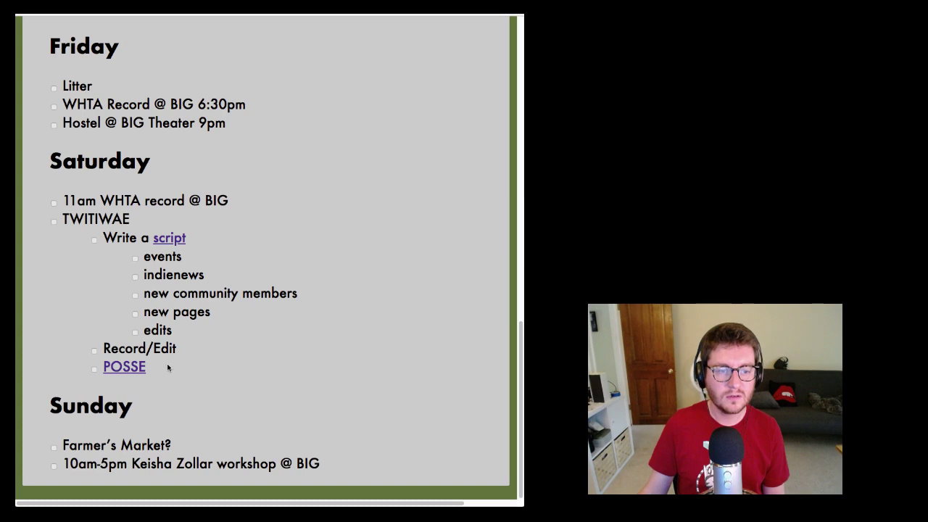
pyautogui.click(169, 238)
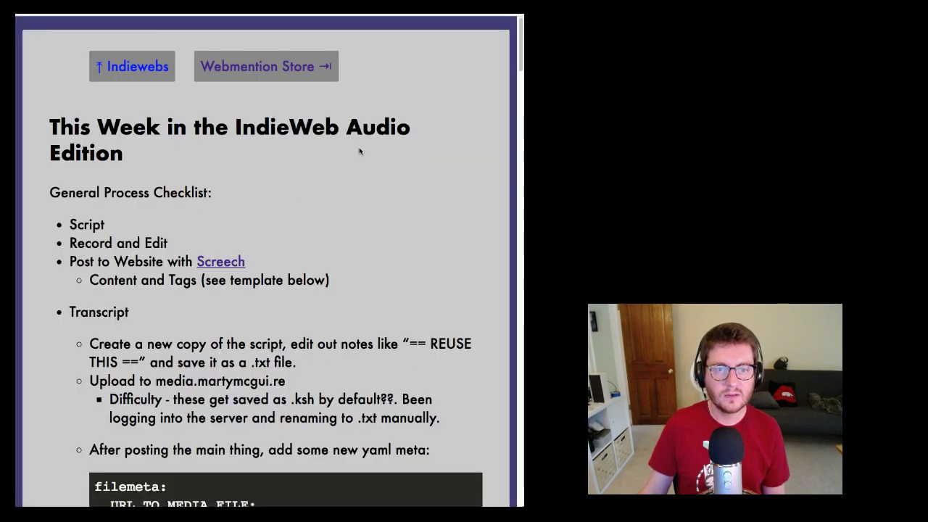
# - Set the Newsletter Date under Post Details to 2018-06-01
pyautogui.scroll(-10, 359, 150)
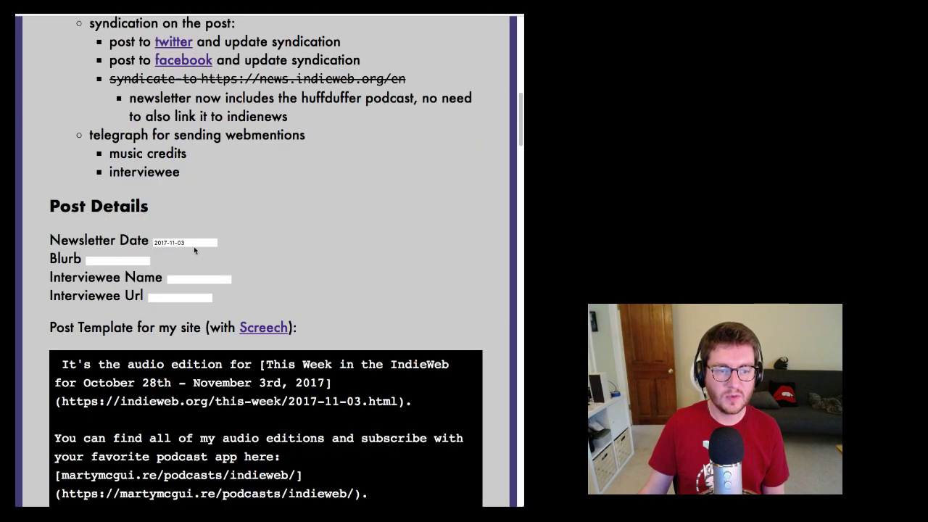
pyautogui.click(193, 244)
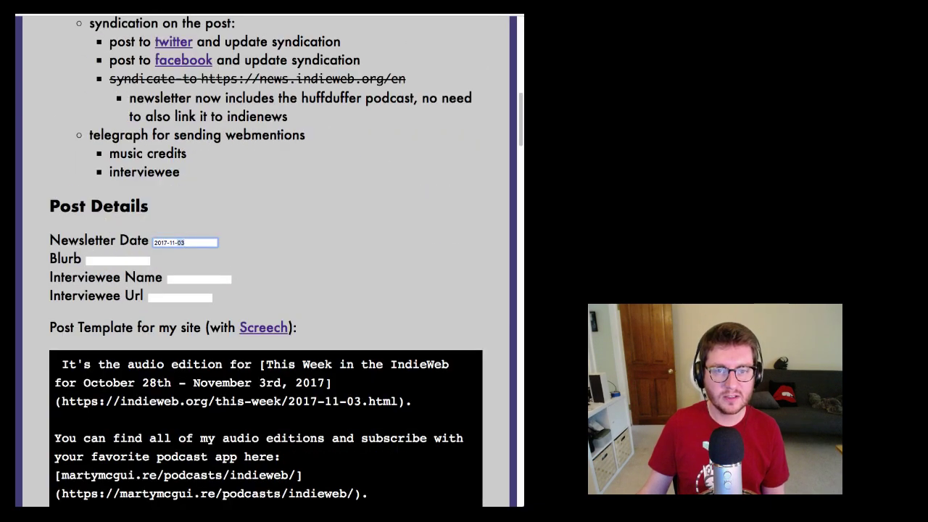
pyautogui.hotkey('ctrl', 'Tab')
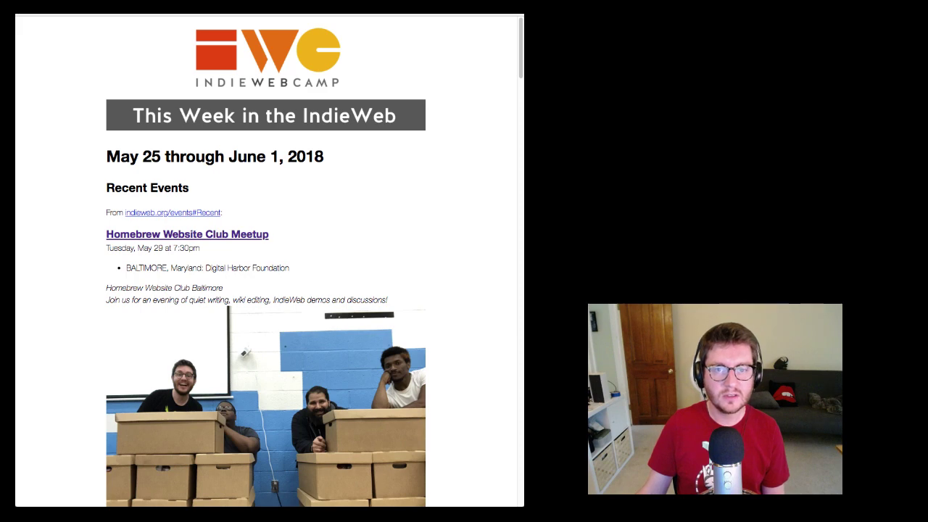
pyautogui.hotkey('ctrl', 'shift', 'Tab')
pyautogui.hotkey('ctrl', 'a')
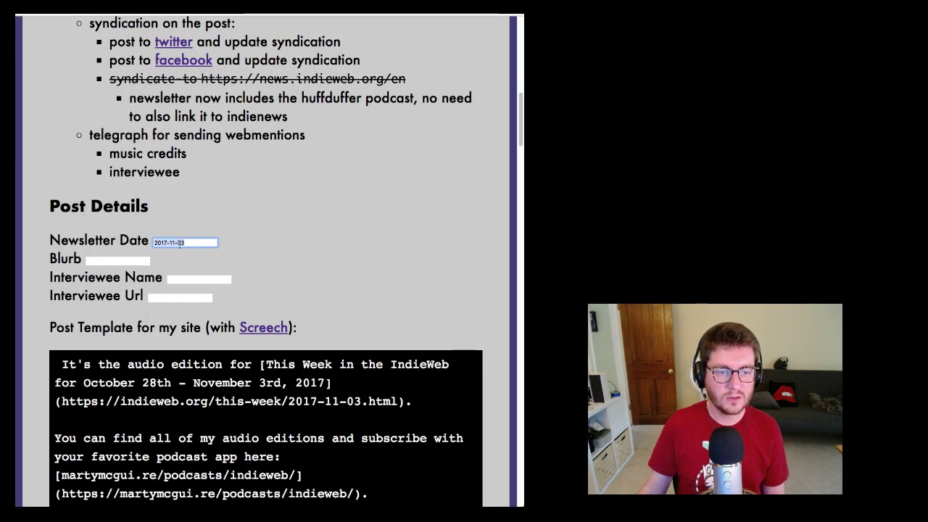
pyautogui.write('2018-06-01')
pyautogui.click(117, 261)
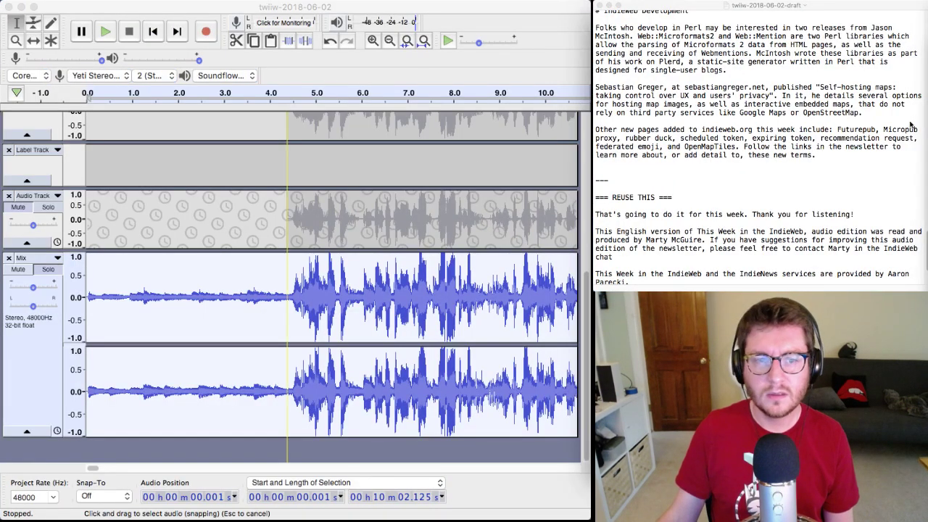
# - Review the IndieWeb Development, Services and Organizations, and Community and Concepts sections of the twiiw-2018-06-02-draft script in the text editor
pyautogui.scroll(1, 708, 135)
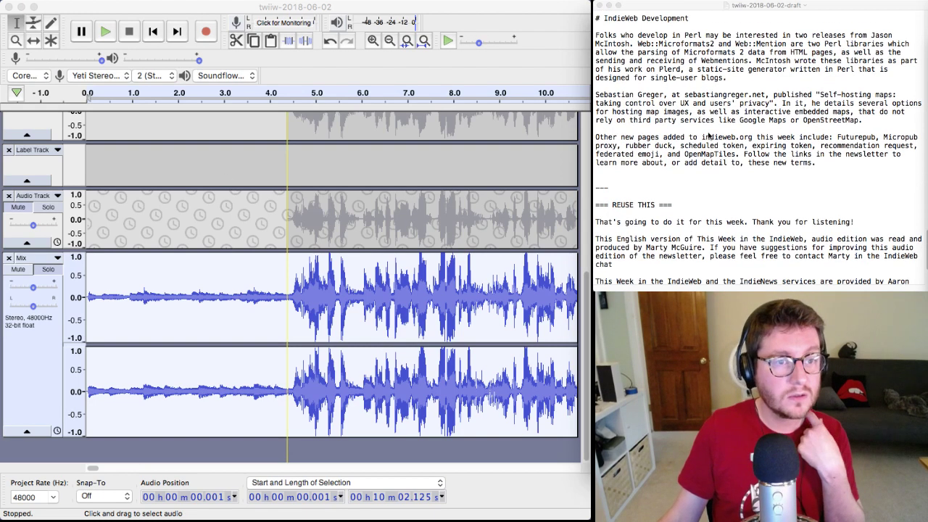
pyautogui.scroll(5, 709, 135)
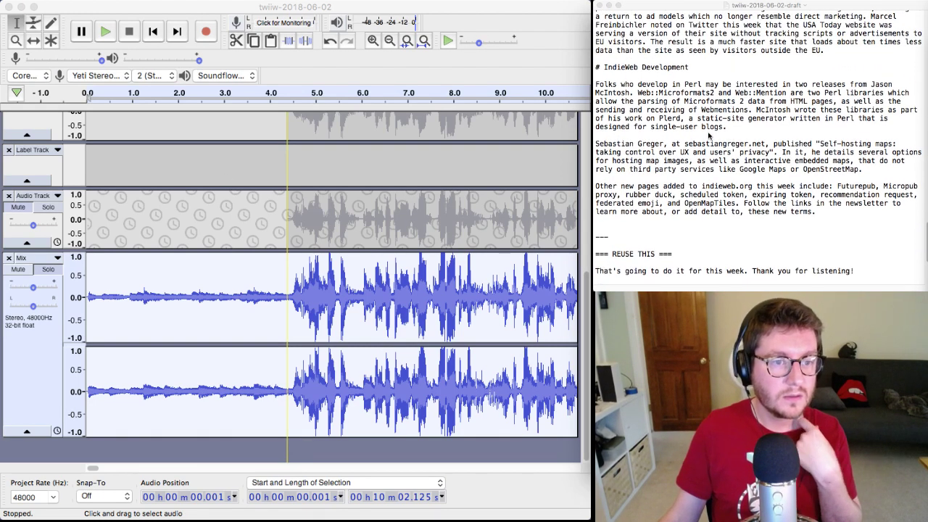
pyautogui.scroll(2, 709, 136)
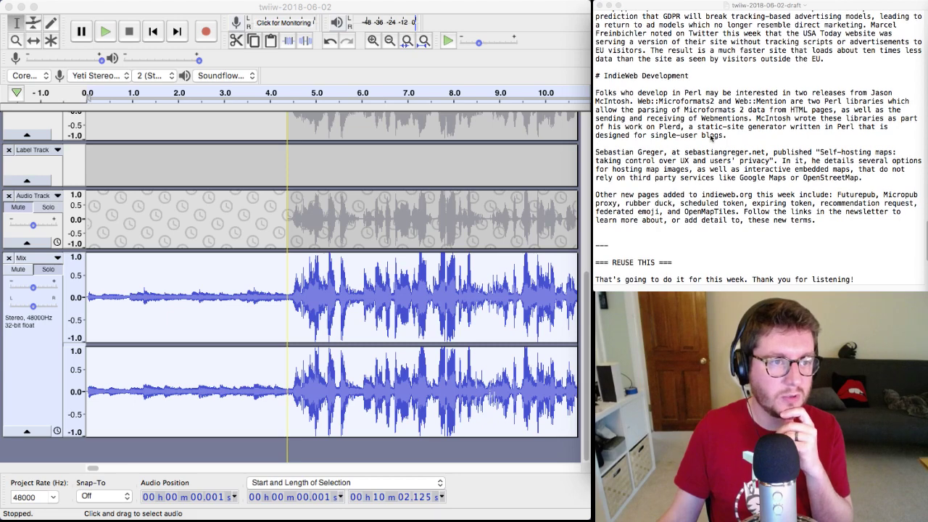
pyautogui.scroll(6, 712, 137)
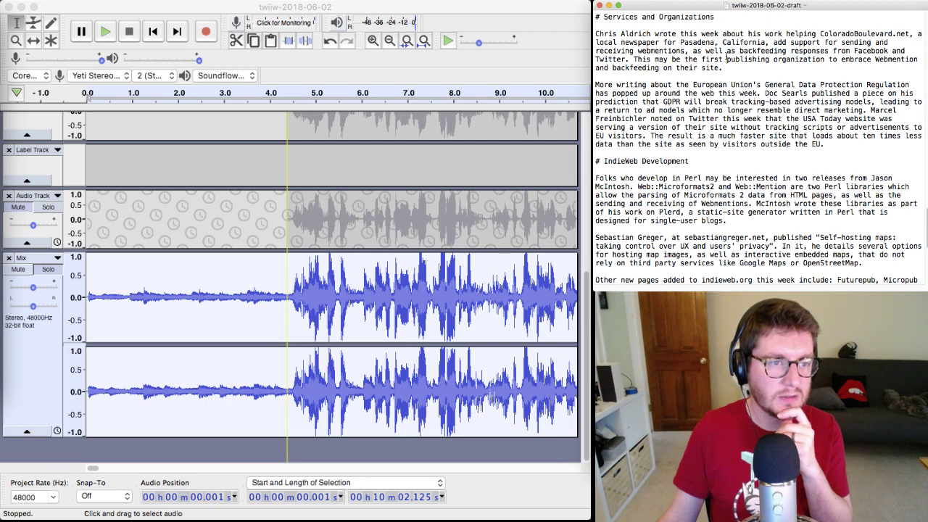
pyautogui.moveTo(741, 70); pyautogui.dragTo(596, 33)
pyautogui.scroll(7, 730, 87)
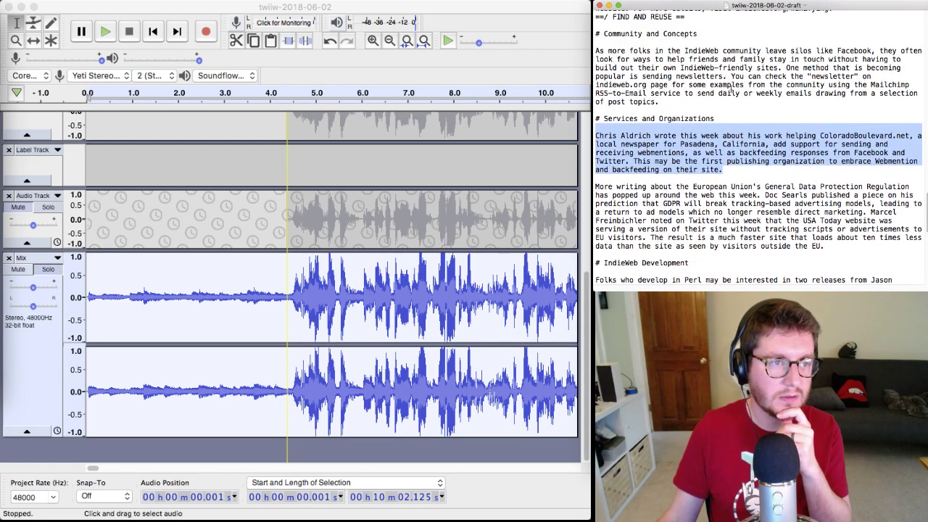
pyautogui.moveTo(734, 101); pyautogui.dragTo(716, 52)
pyautogui.click(709, 50)
# - Read the IndieNews post summaries in the draft script, including the IndieAuth.com Twitter support and "Taking Back the Web" items
pyautogui.scroll(10, 709, 72)
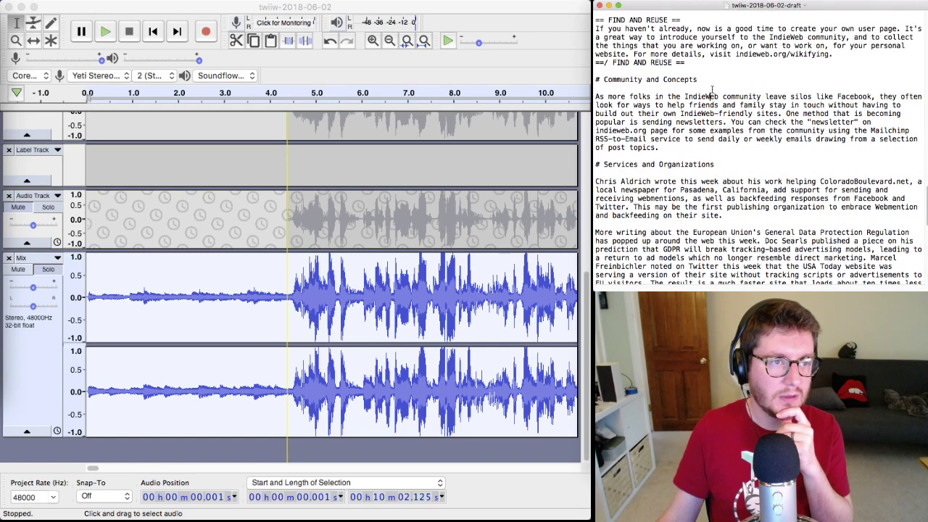
pyautogui.scroll(11, 711, 87)
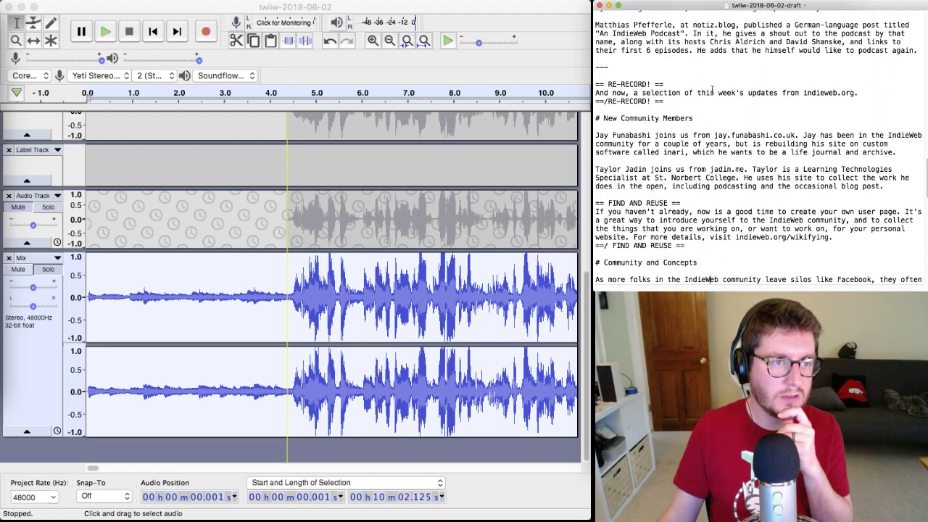
pyautogui.scroll(4, 712, 89)
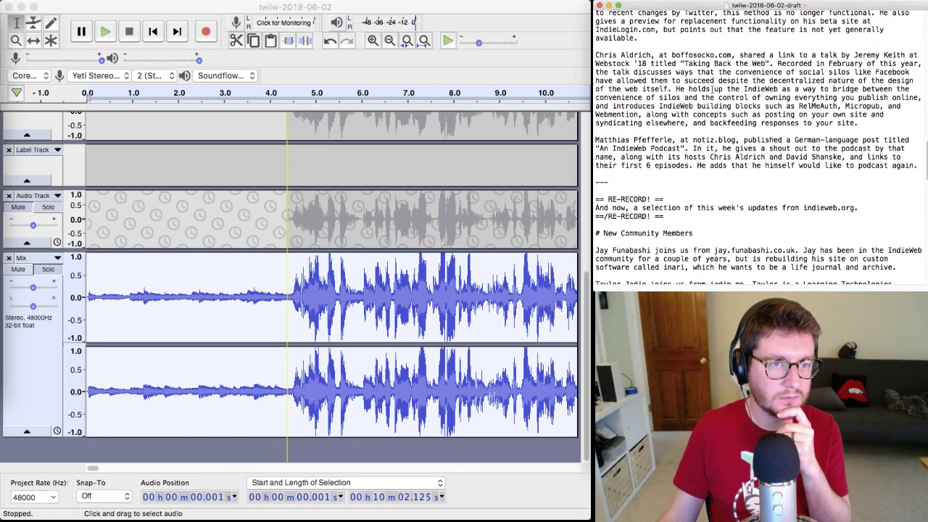
pyautogui.scroll(4, 713, 89)
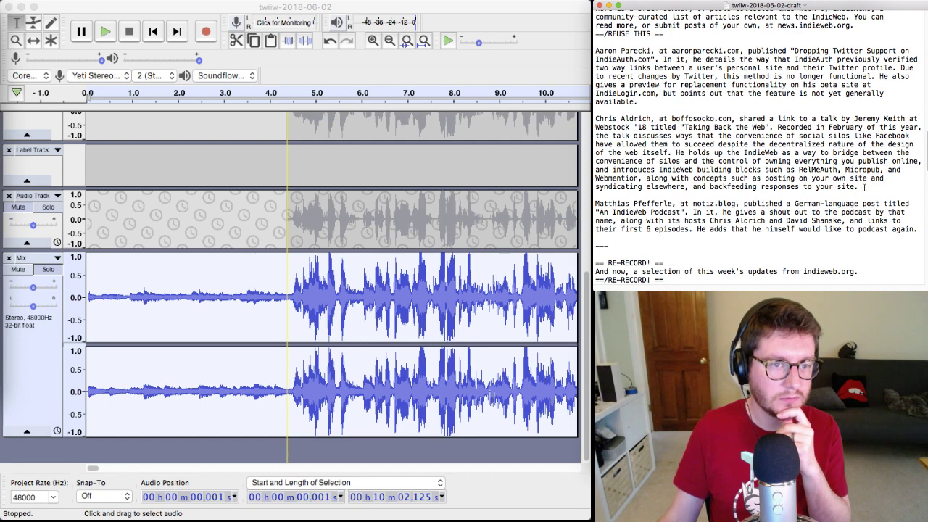
pyautogui.moveTo(775, 50); pyautogui.dragTo(852, 75)
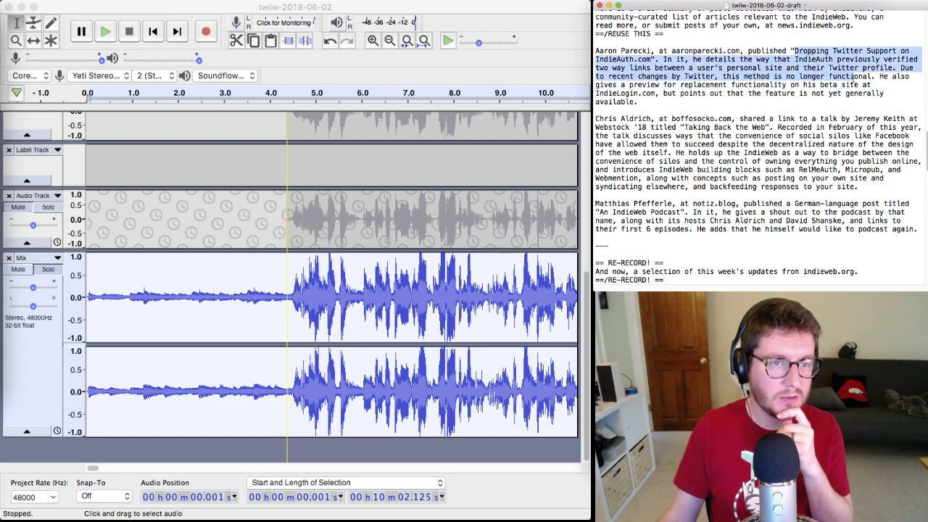
pyautogui.click(853, 76)
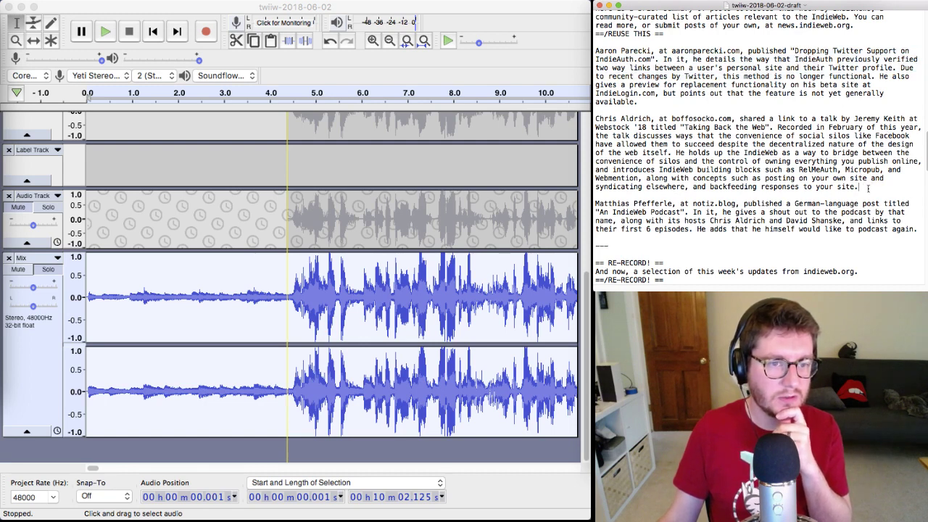
pyautogui.scroll(5, 868, 188)
pyautogui.scroll(-5, 868, 189)
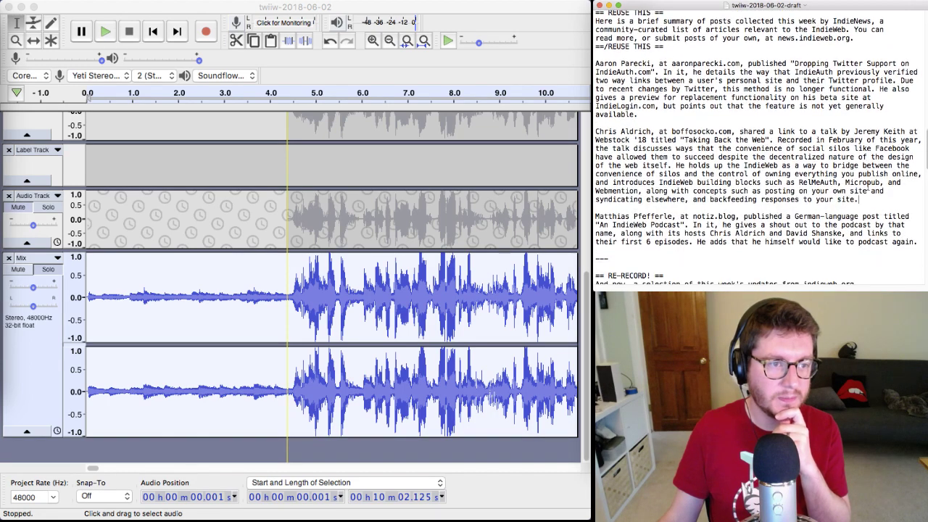
pyautogui.moveTo(865, 199); pyautogui.dragTo(698, 132)
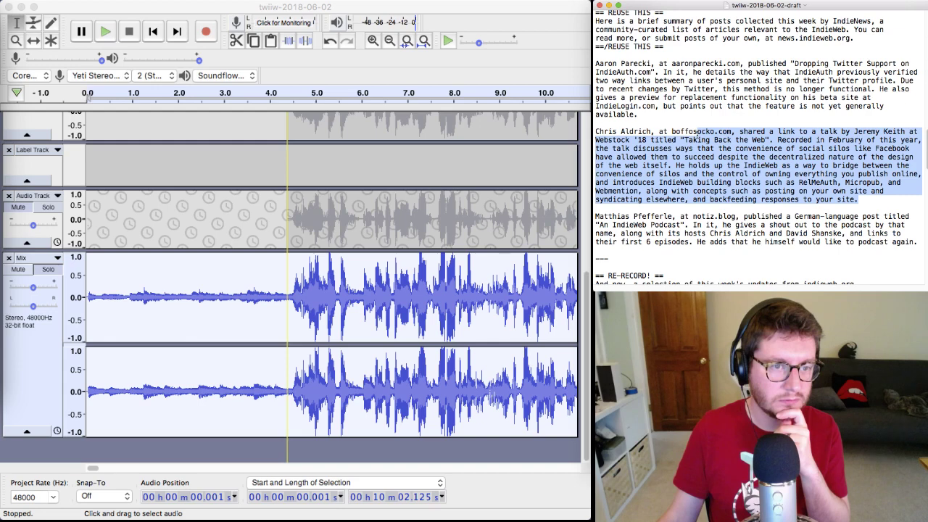
pyautogui.click(698, 139)
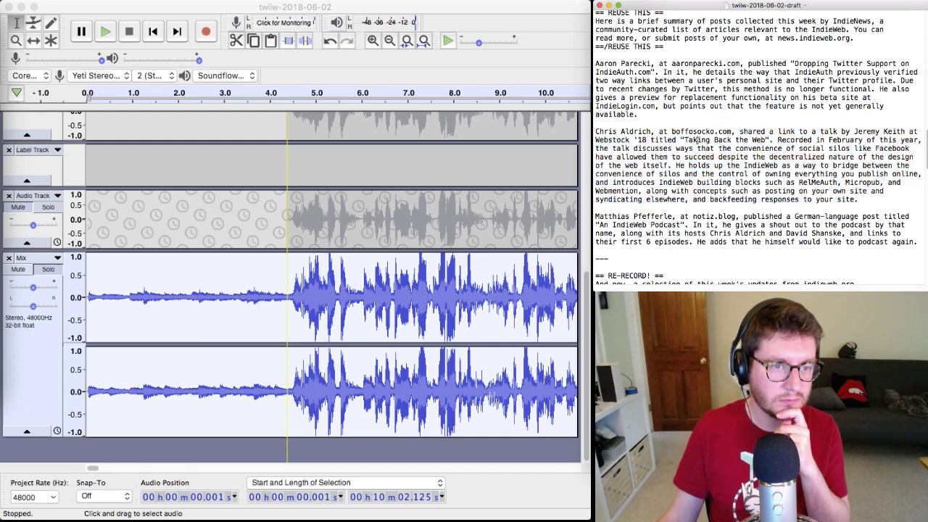
# - Reread the draft's indieweb.org updates from New Community Members through IndieWeb Development for topics to use in the episode blurb
pyautogui.scroll(-6, 698, 139)
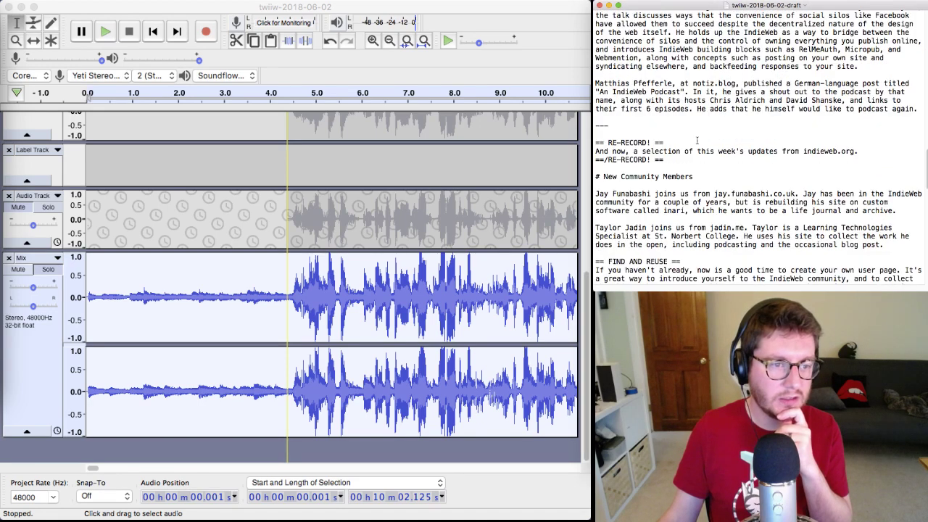
pyautogui.scroll(-8, 698, 140)
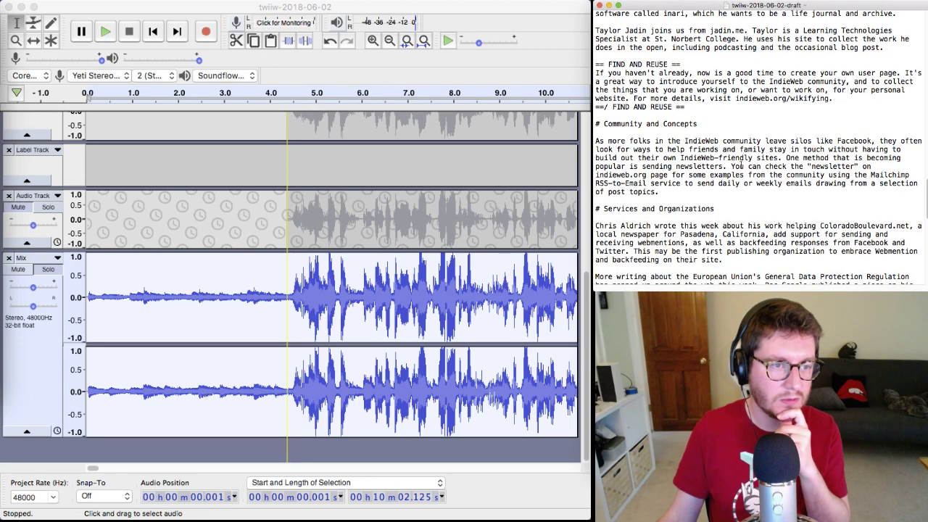
pyautogui.tripleClick(715, 190)
pyautogui.click(650, 140)
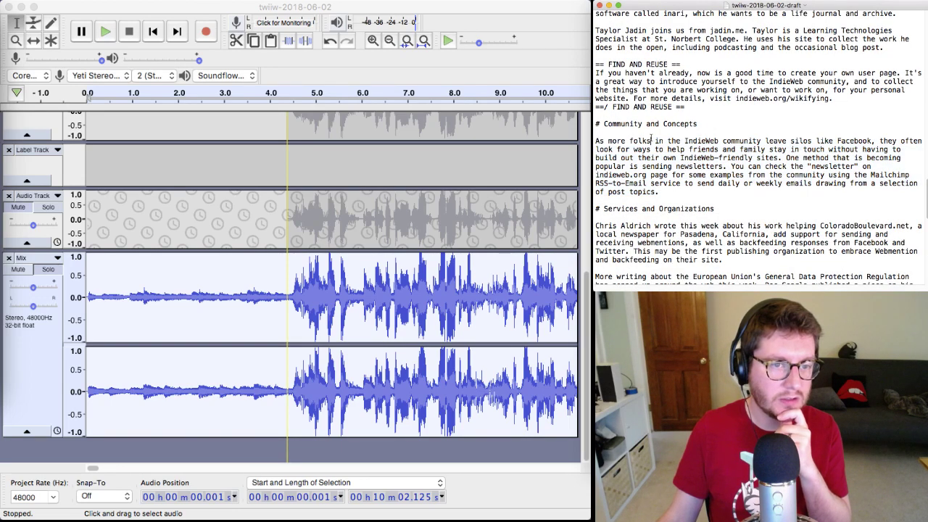
pyautogui.scroll(-4, 707, 163)
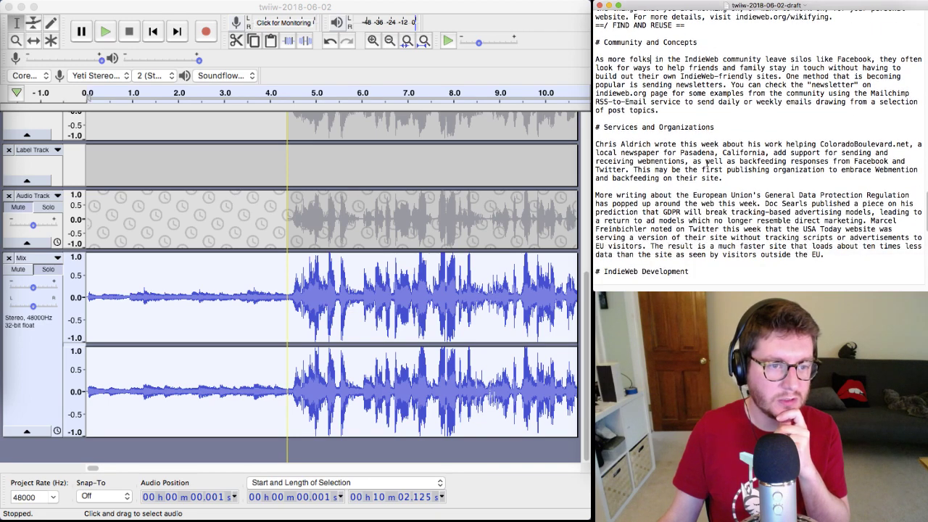
pyautogui.scroll(-3, 707, 163)
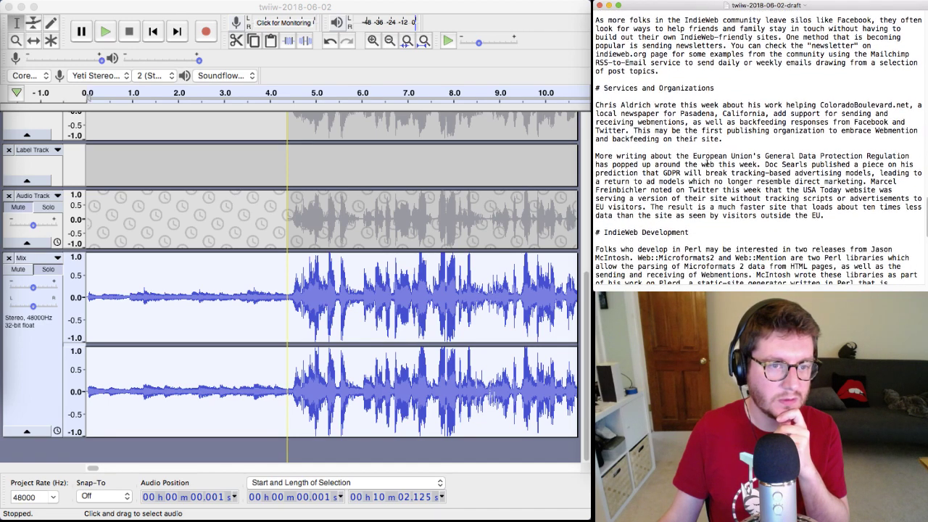
pyautogui.scroll(-5, 707, 164)
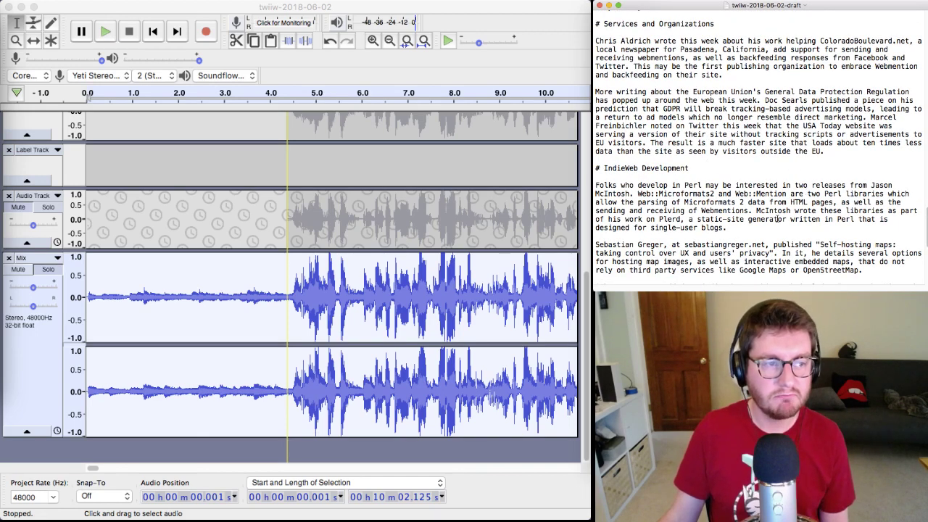
pyautogui.scroll(-2, 779, 219)
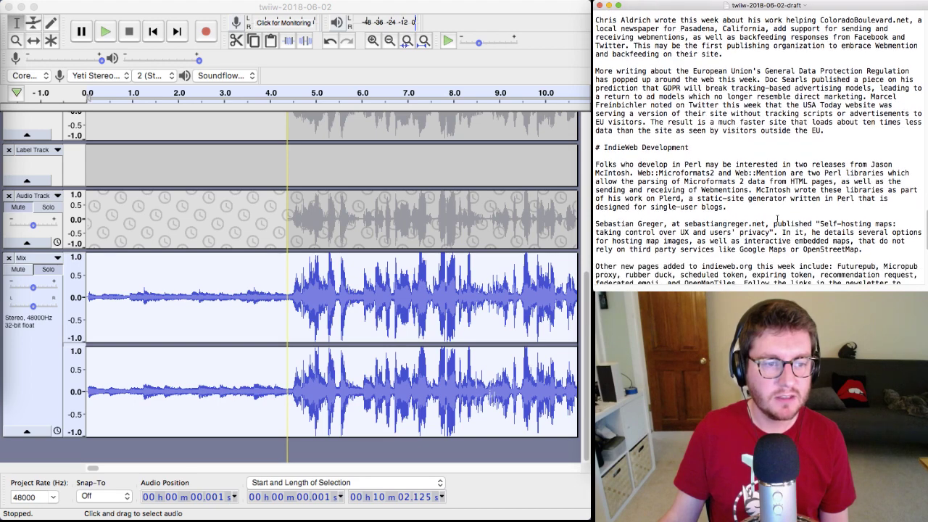
pyautogui.scroll(-3, 778, 218)
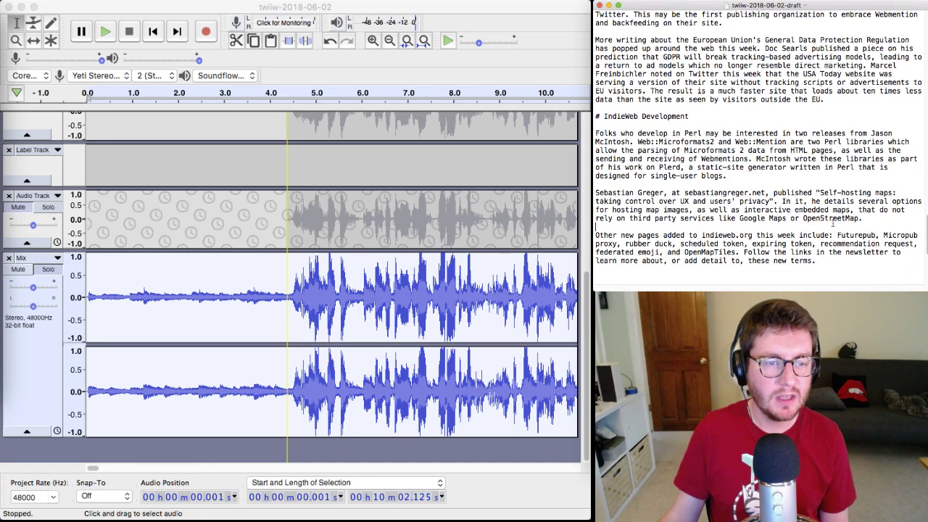
pyautogui.tripleClick(778, 219)
pyautogui.click(778, 218)
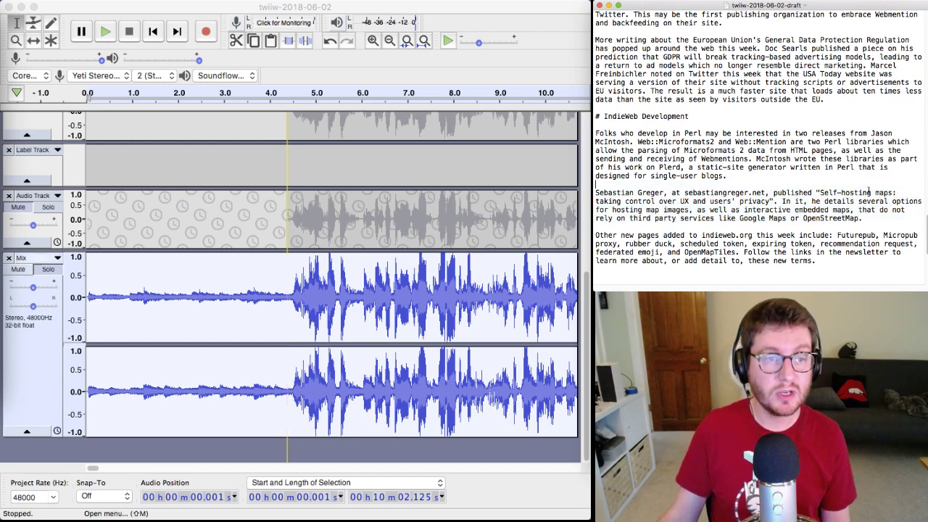
pyautogui.scroll(10, 857, 192)
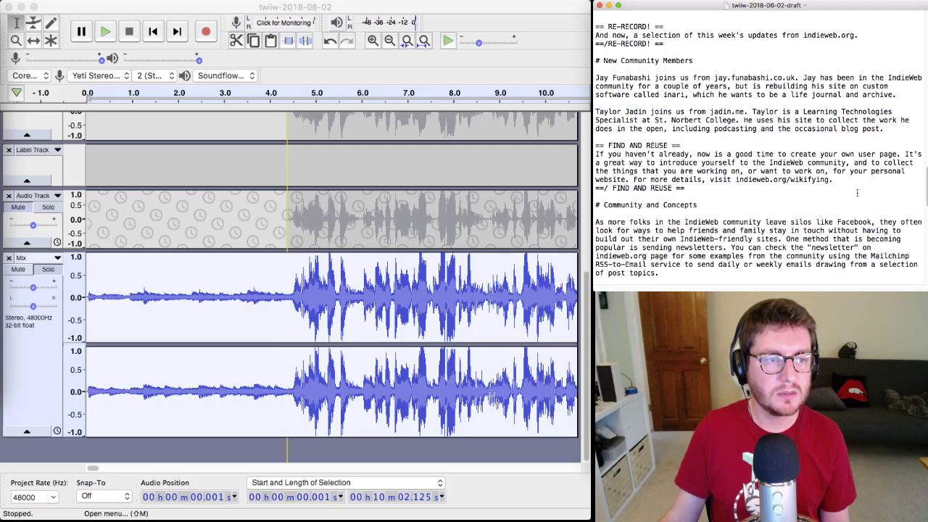
pyautogui.scroll(10, 856, 193)
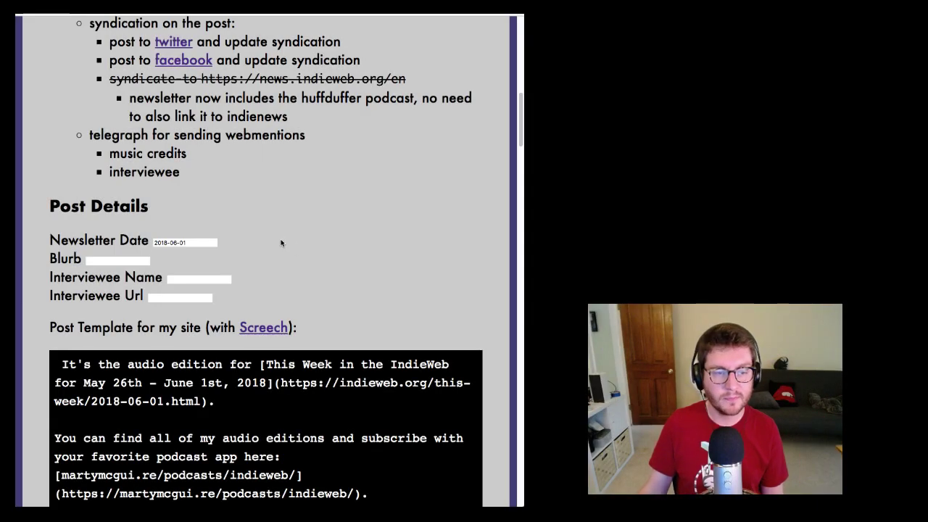
# - Enter "and privacy-preserving maps." as the closing words of the Blurb under Post Details
pyautogui.click(97, 261)
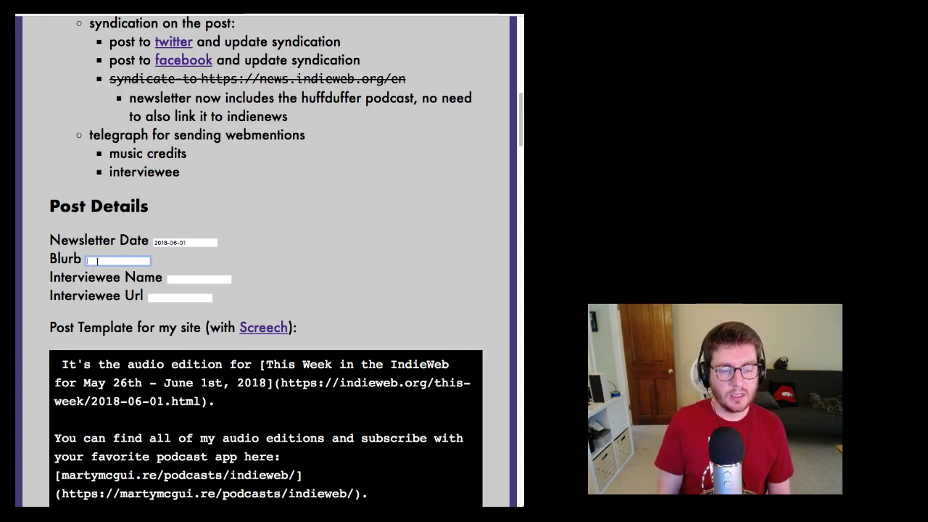
pyautogui.write('and pr')
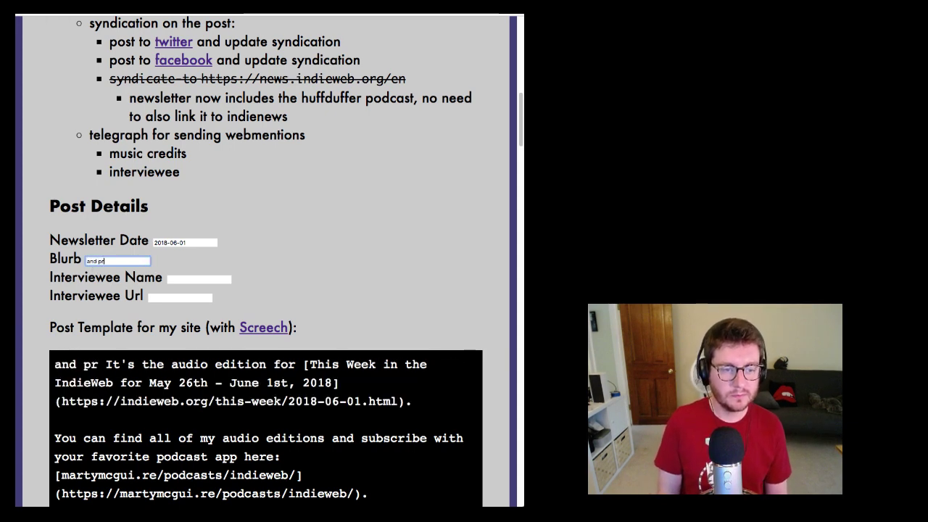
pyautogui.write('ivacy-preserving maps.')
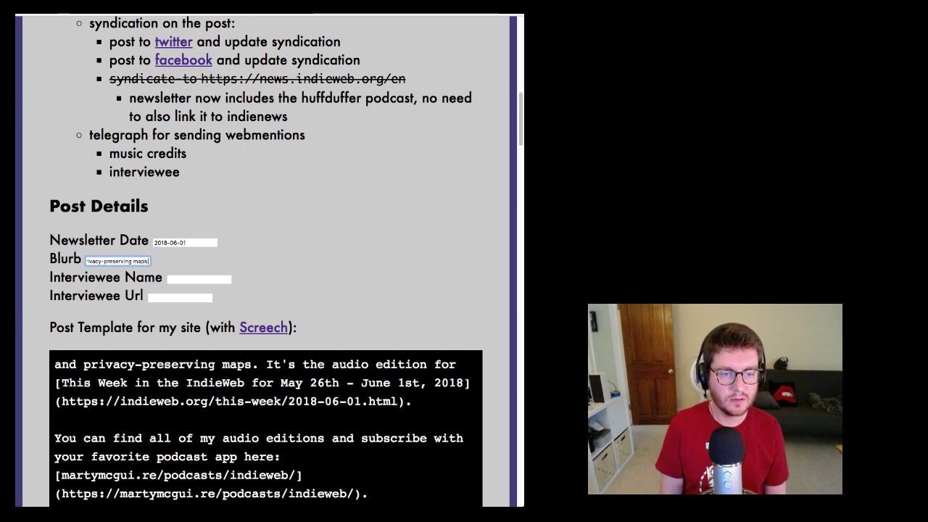
# - Insert "Taking Back the Web", with its quotation marks and trailing comma, ahead of the existing Blurb text
pyautogui.press('Return')
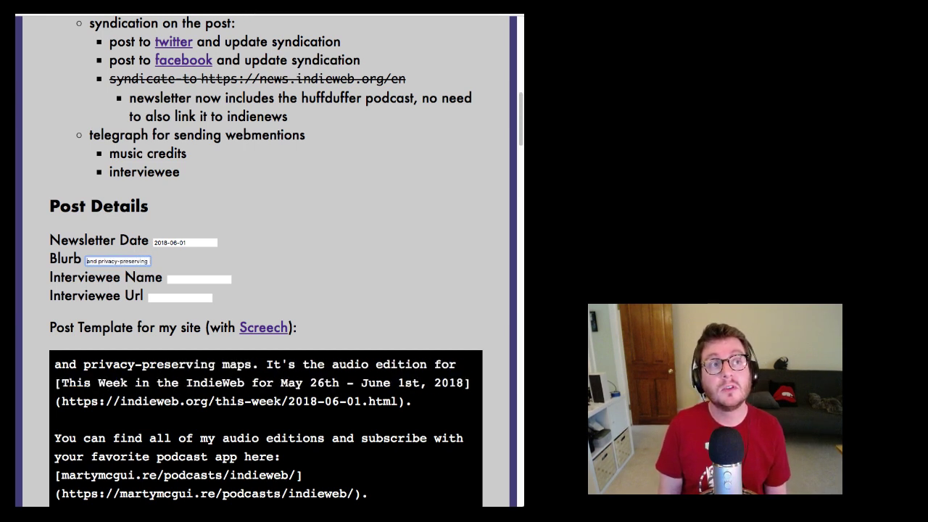
pyautogui.write('"Taking bac')
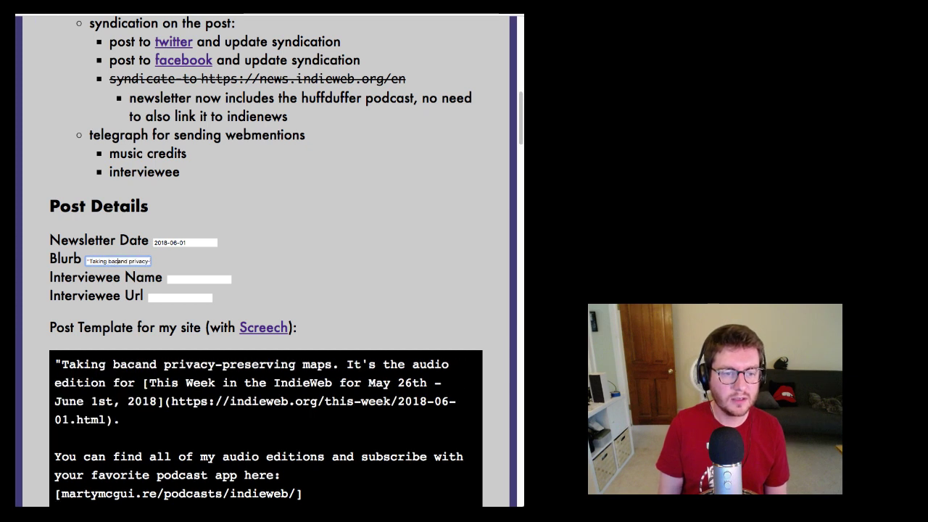
pyautogui.press('BackSpace')
pyautogui.press('BackSpace')
pyautogui.write('Back the Web",')
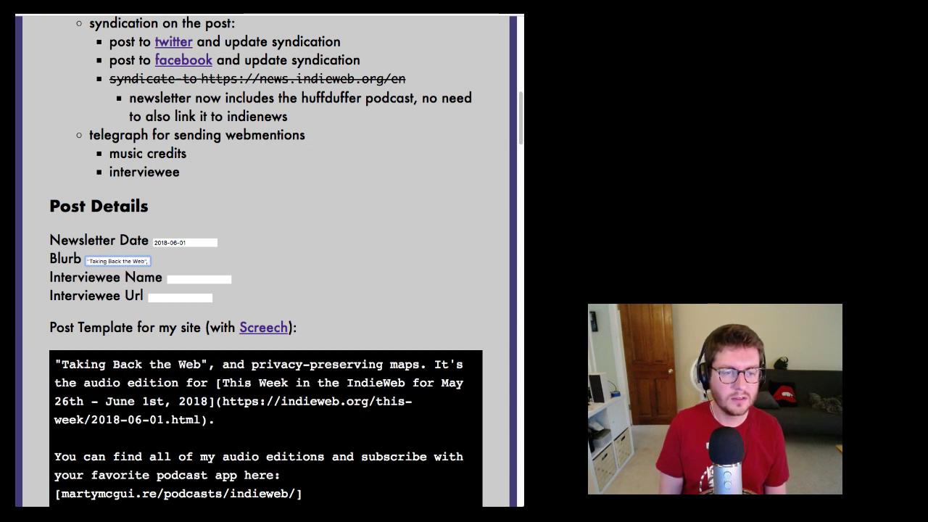
# - Check the draft script for another topic and add "Replacing Facebook with newsletters," at the start of the Blurb
pyautogui.press('Home')
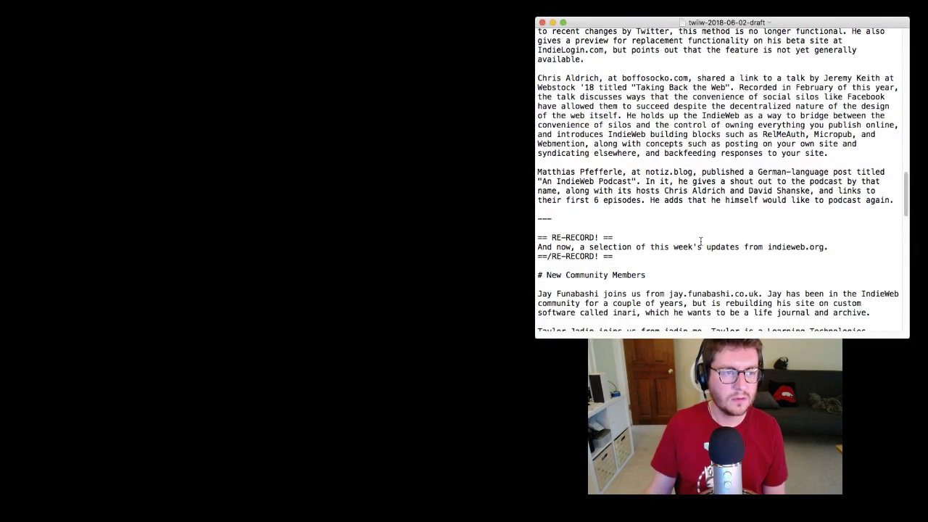
pyautogui.scroll(3, 700, 241)
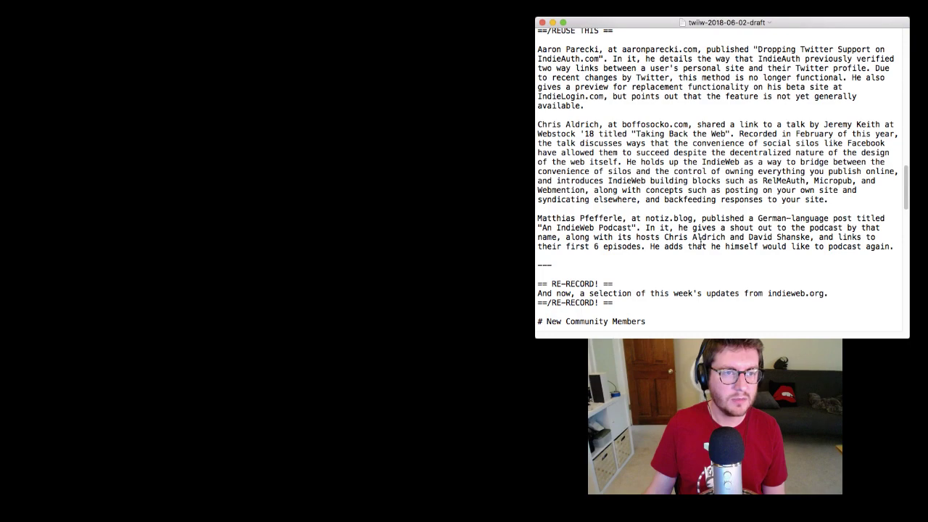
pyautogui.scroll(-5, 701, 241)
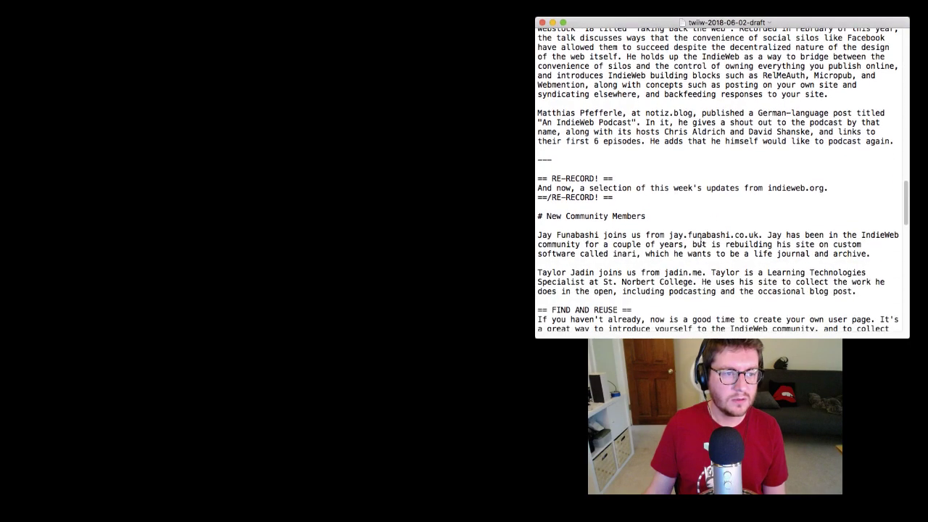
pyautogui.scroll(-12, 701, 241)
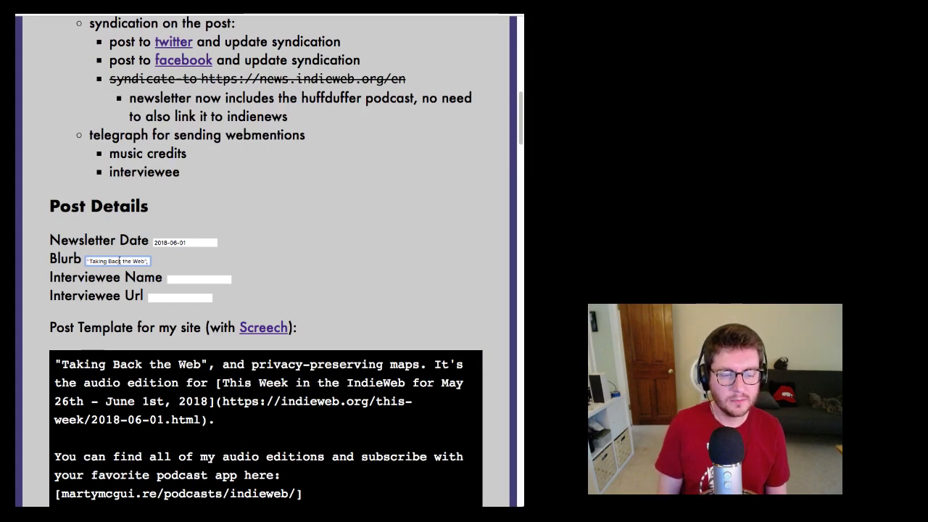
pyautogui.click(89, 261)
pyautogui.write('Replacing Facebo')
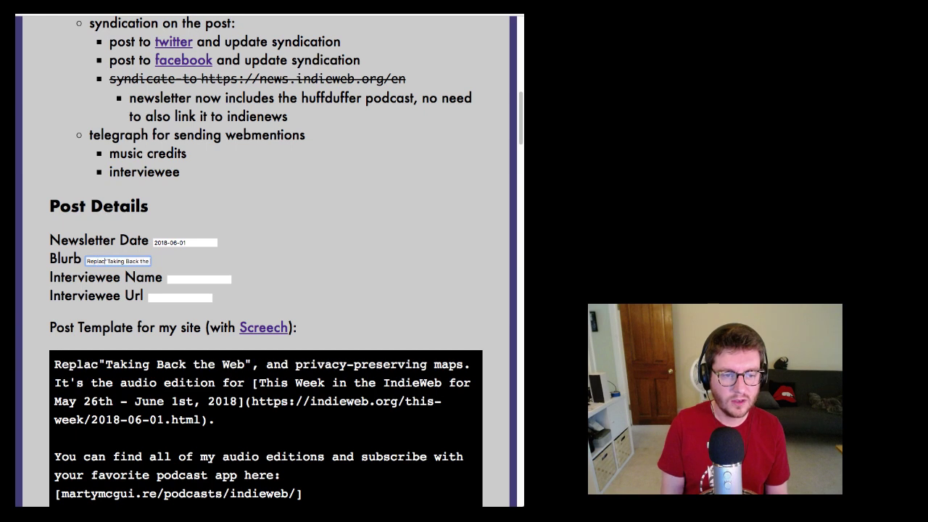
pyautogui.write('ok with new')
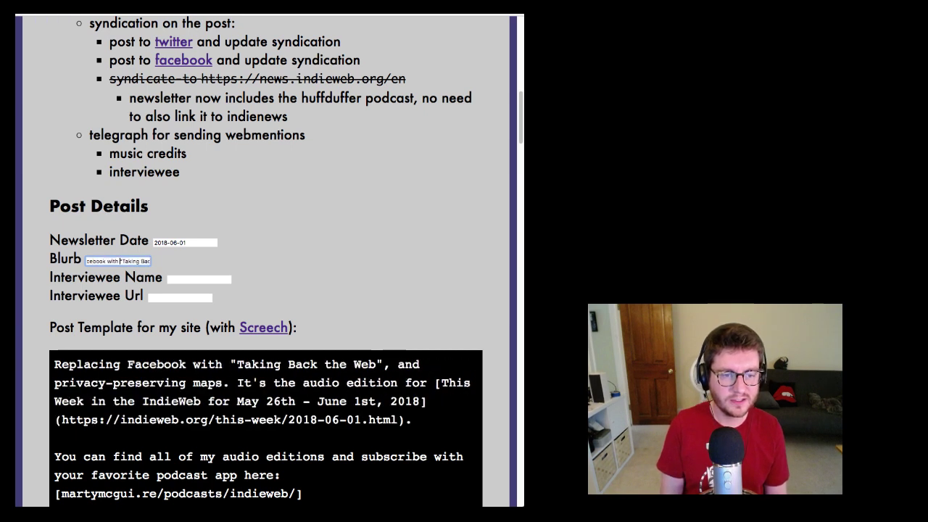
pyautogui.write('sletters,')
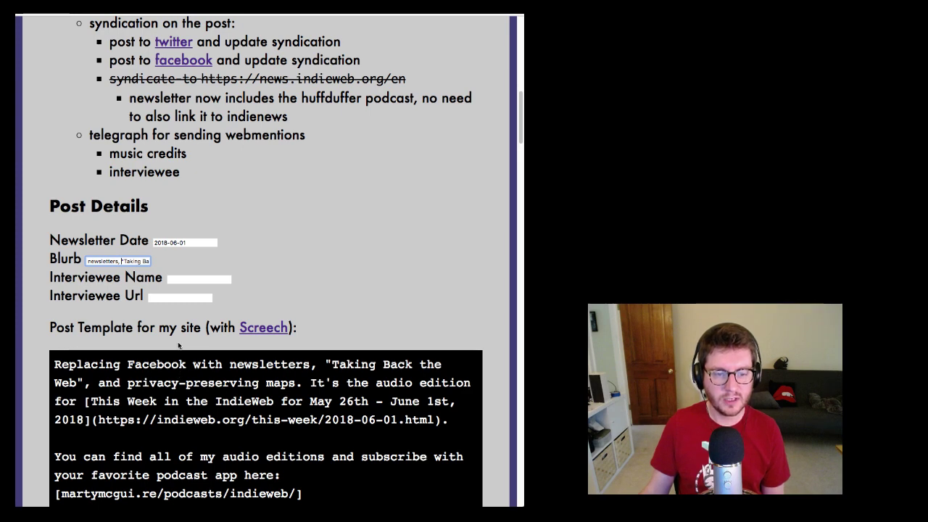
pyautogui.scroll(-2, 337, 273)
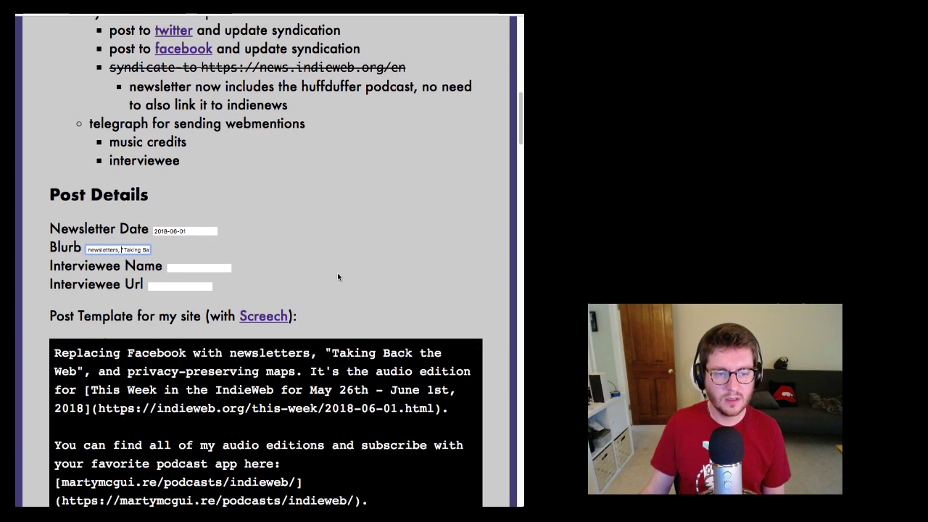
pyautogui.scroll(-5, 186, 250)
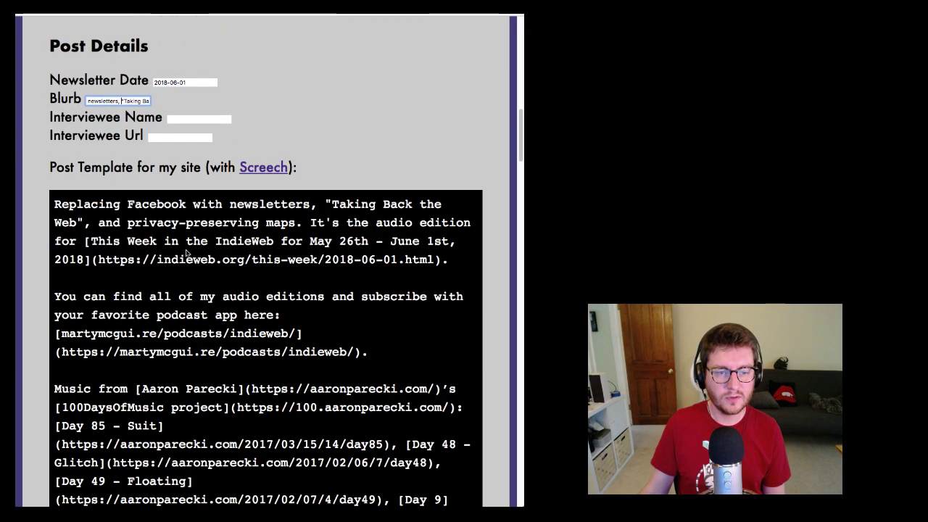